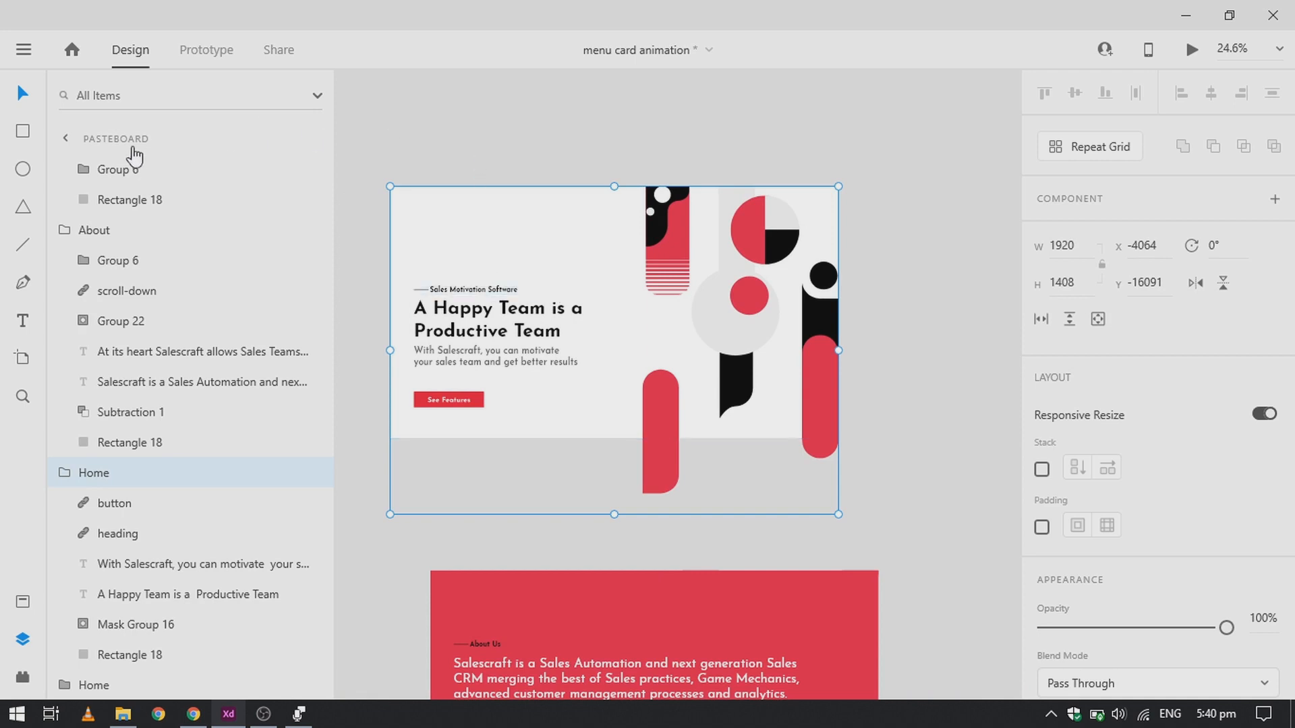
Draw an artboard about 1920 by 1076 around the visible part of the home section
left_click(498, 157)
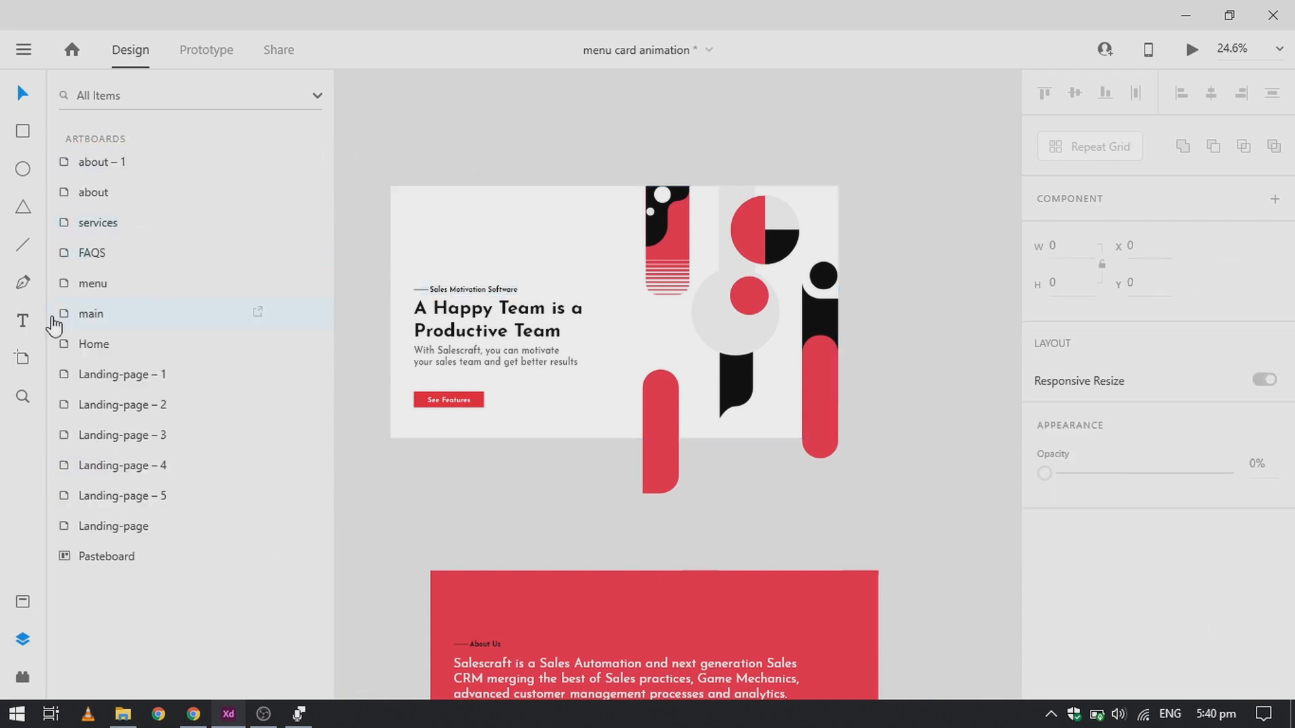
left_click(24, 360)
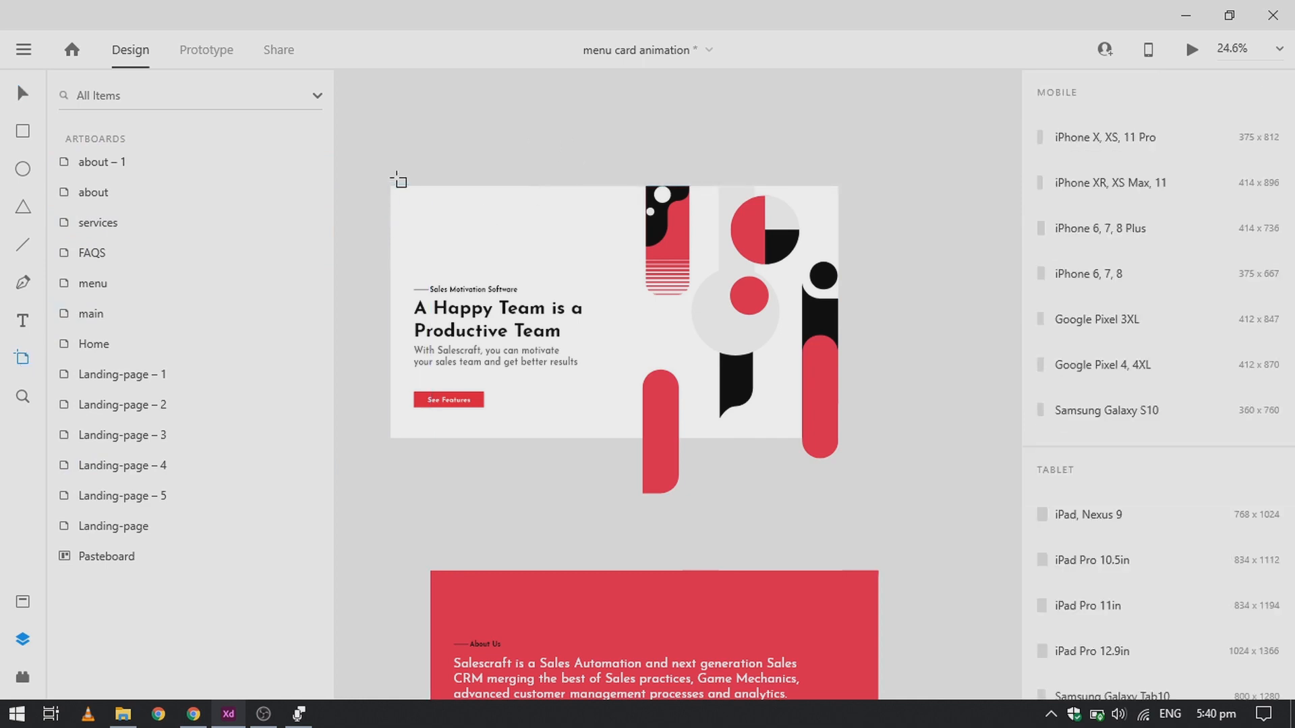
left_click_drag(390, 186, 839, 439)
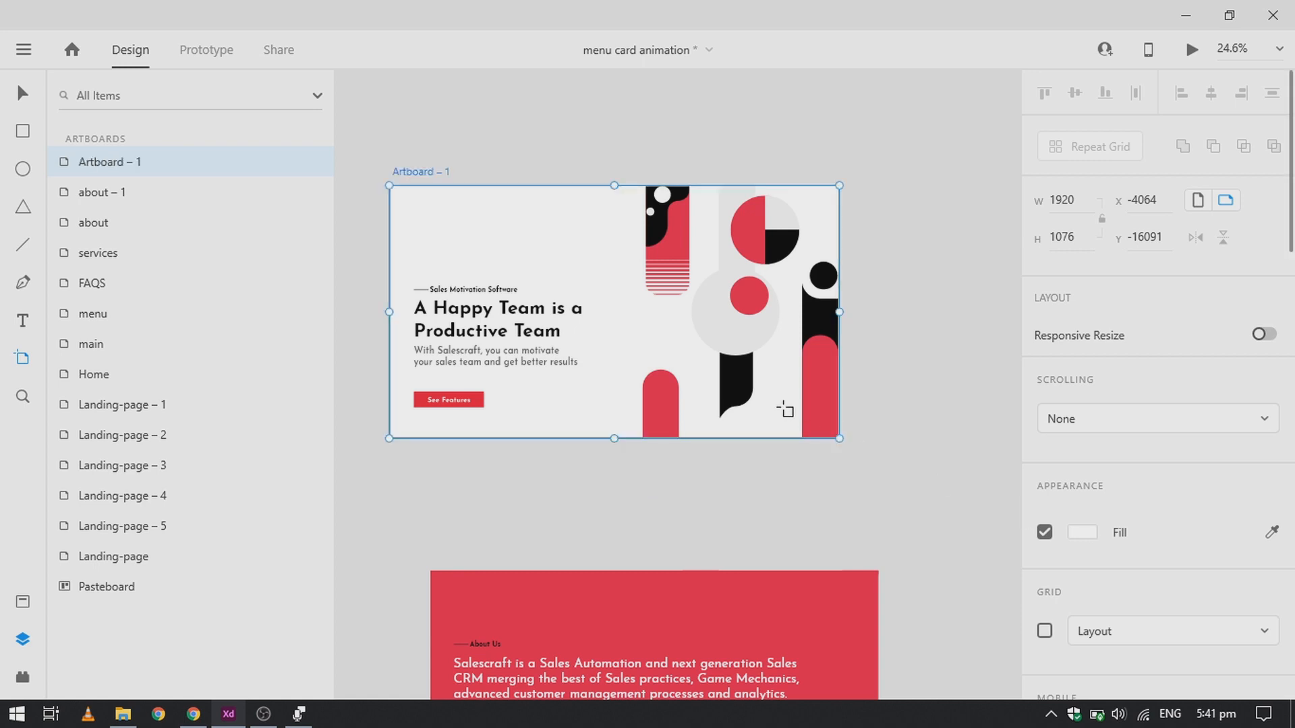
key("Escape")
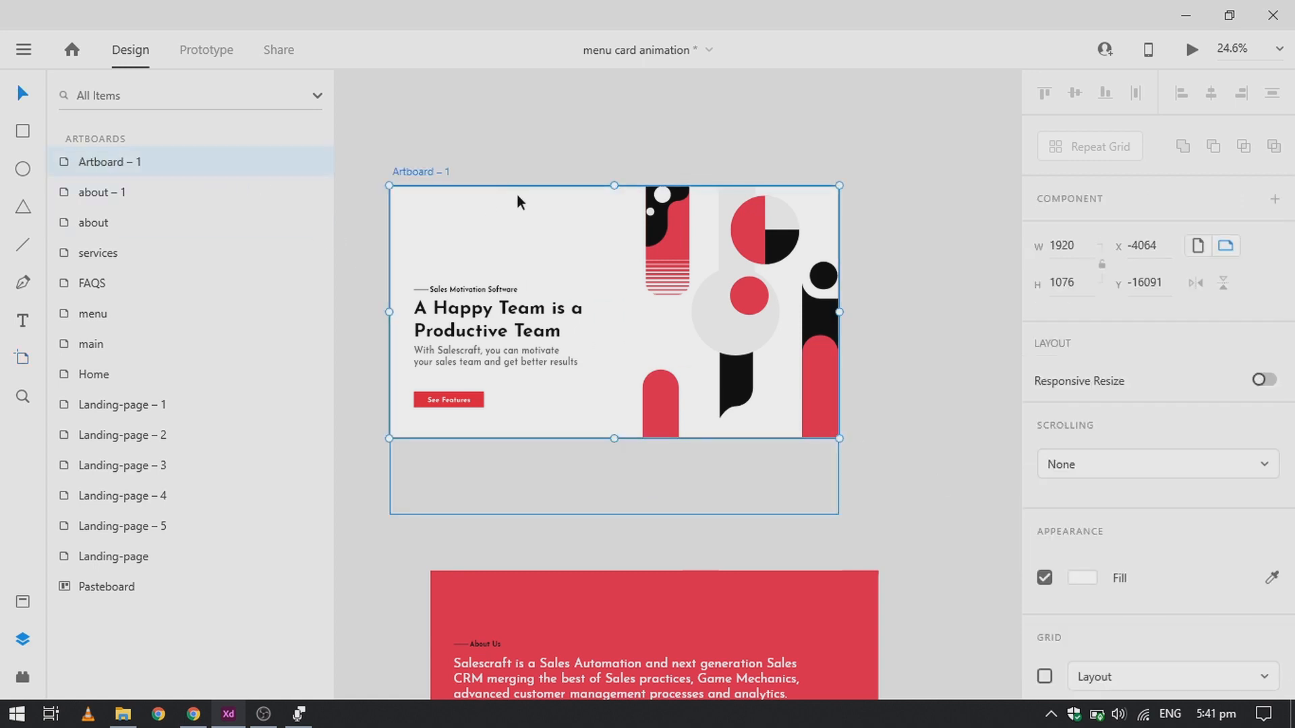
double_click(508, 239)
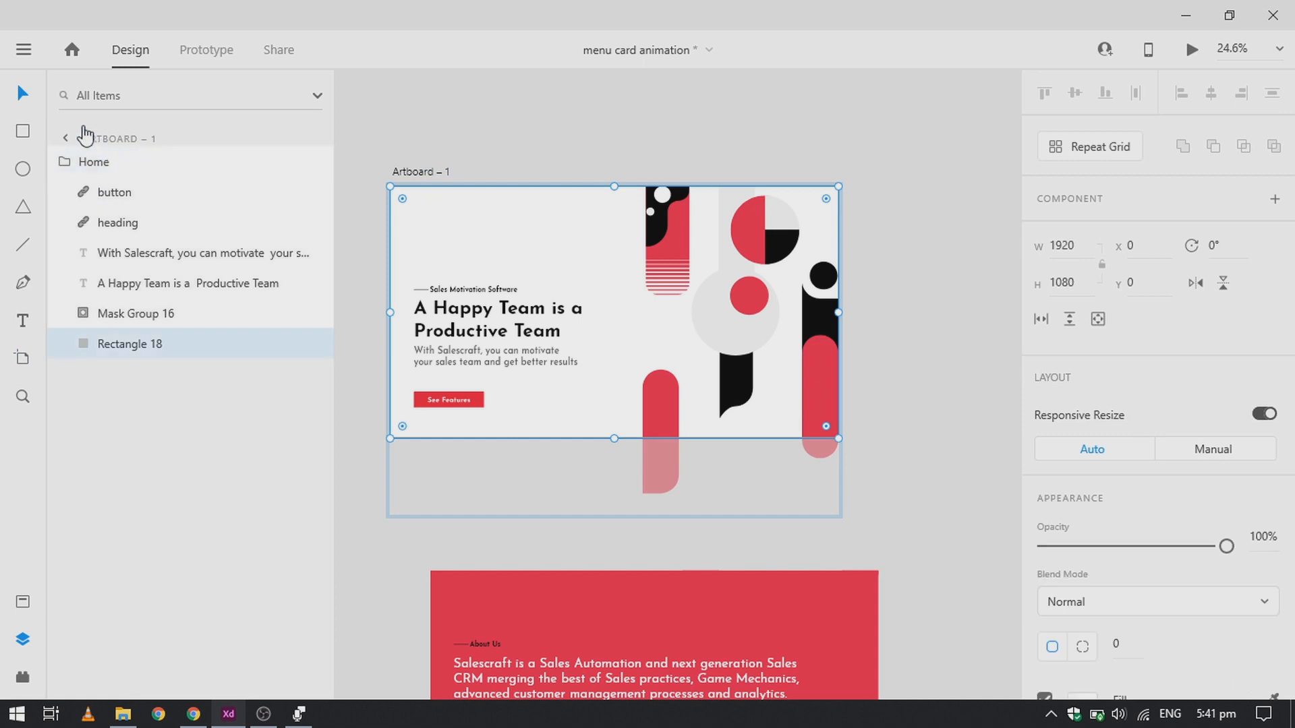
left_click(465, 138)
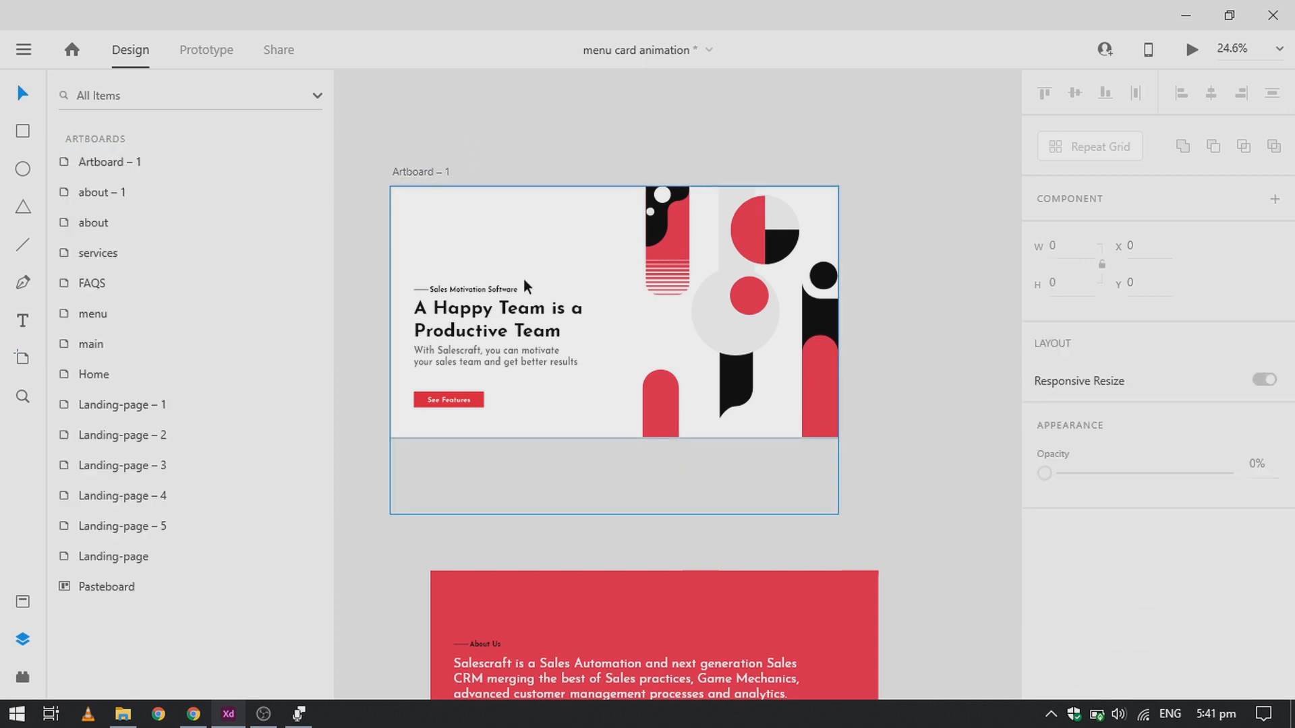
Duplicate the home section's artboard together with its contents
scroll(524, 278, "down", 2)
scroll(524, 278, "up", 2)
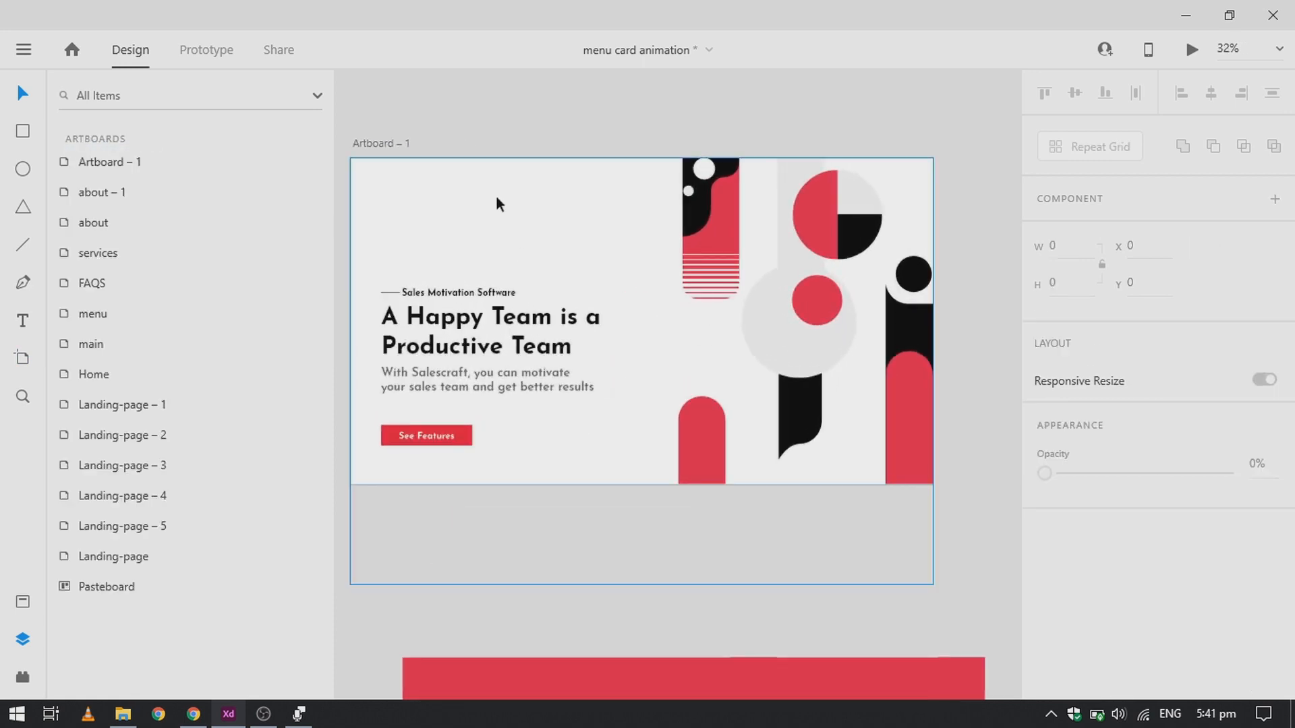
scroll(496, 196, "up", 1)
scroll(496, 196, "down", 1)
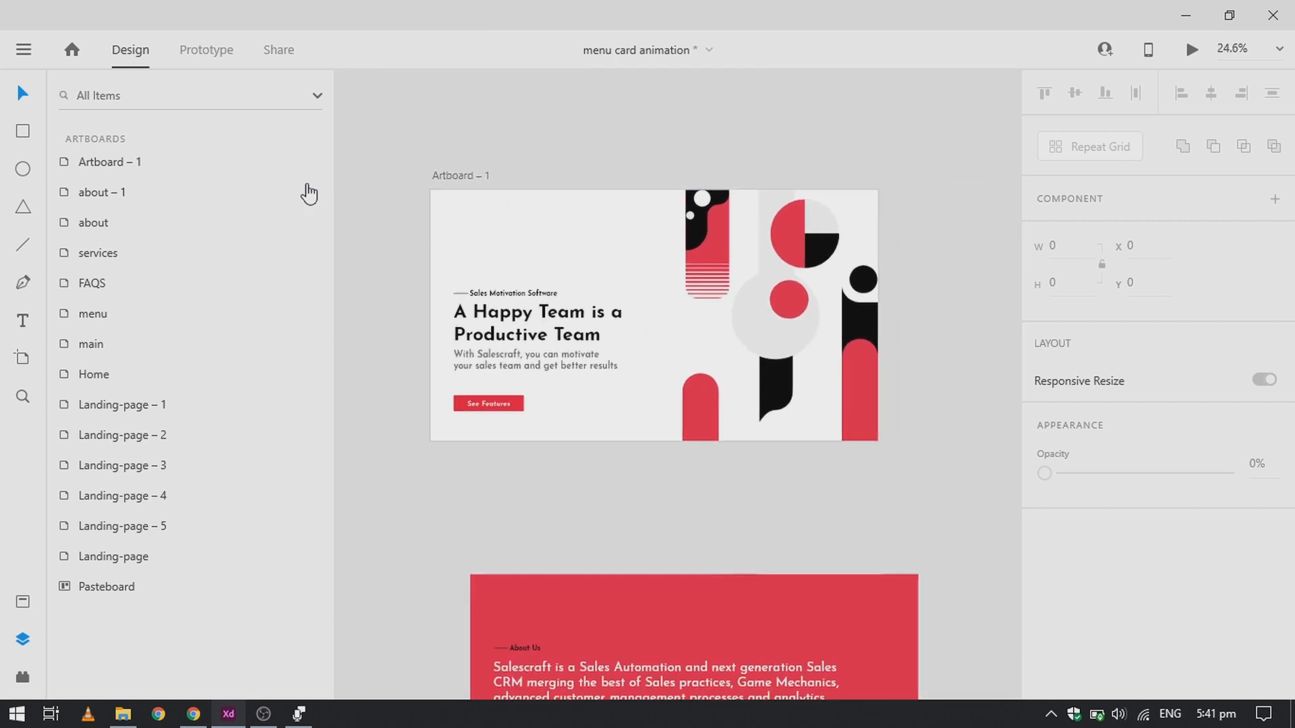
left_click(453, 173)
key("ctrl+d")
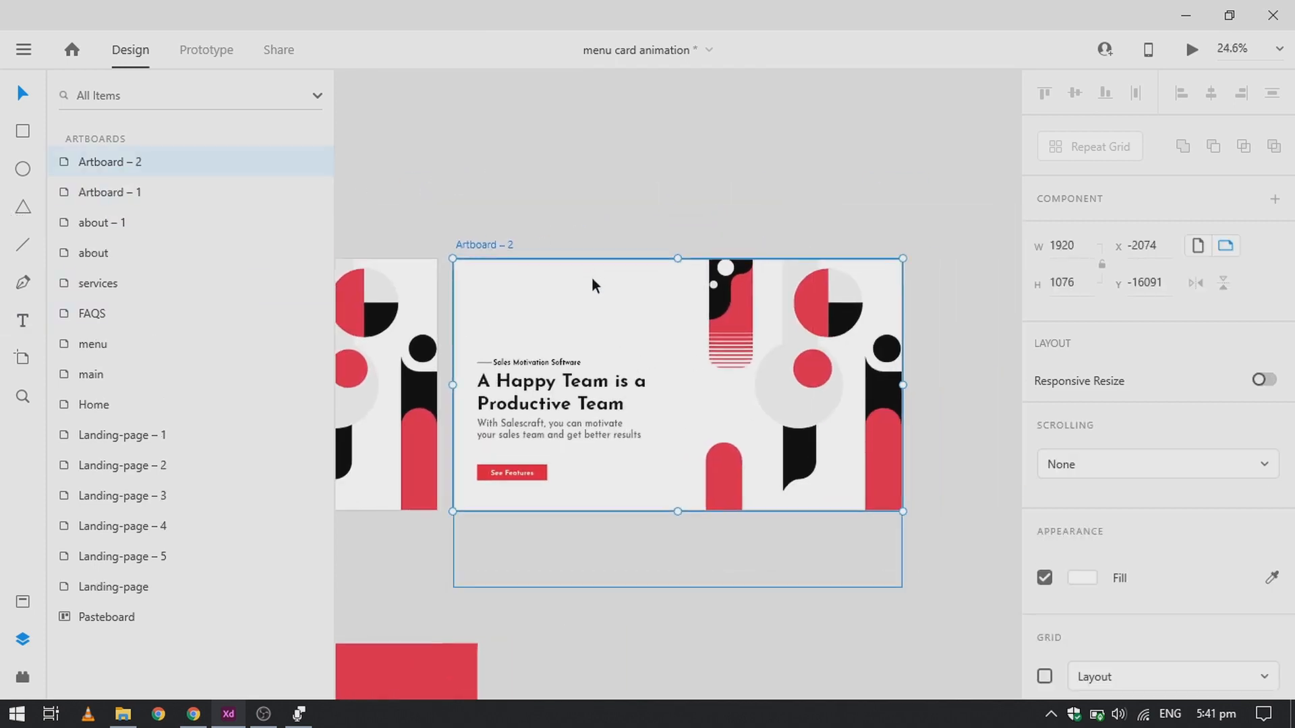
scroll(622, 381, "left", 5)
Draw a rectangle about 441 by 128 above the heading on the first home artboard
left_click(641, 374)
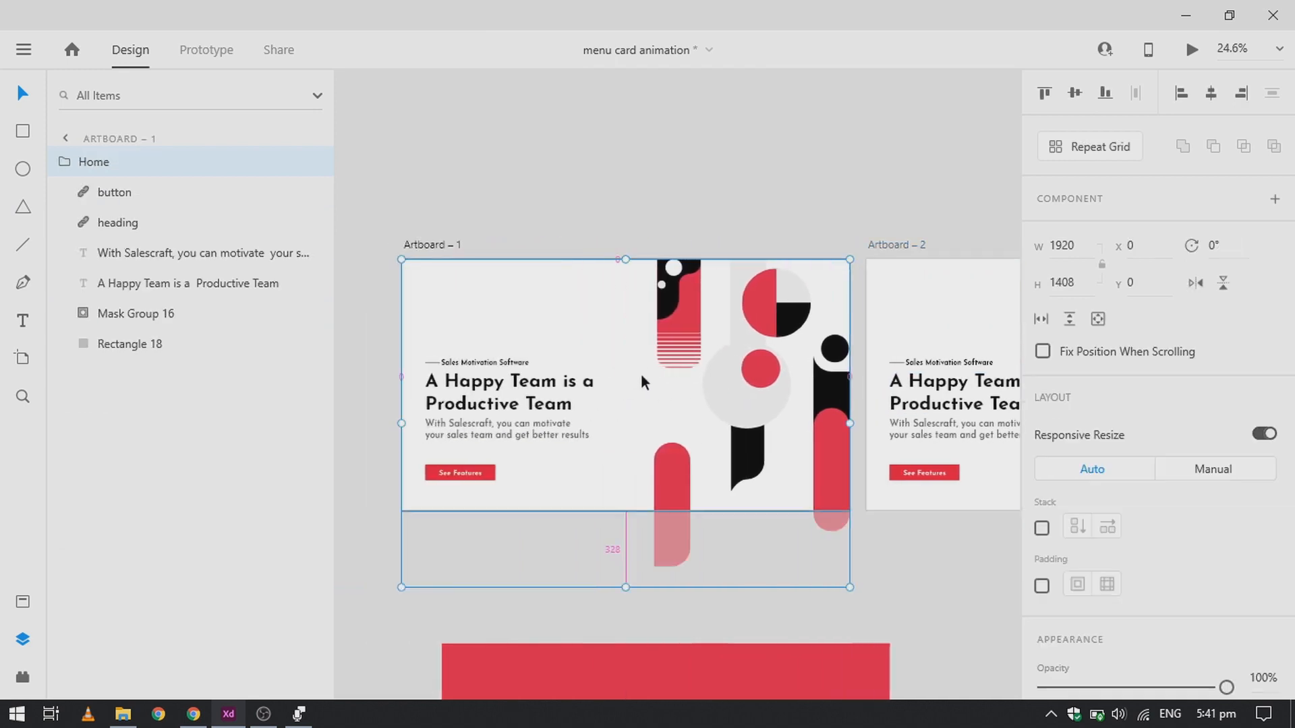
scroll(641, 374, "up", 2)
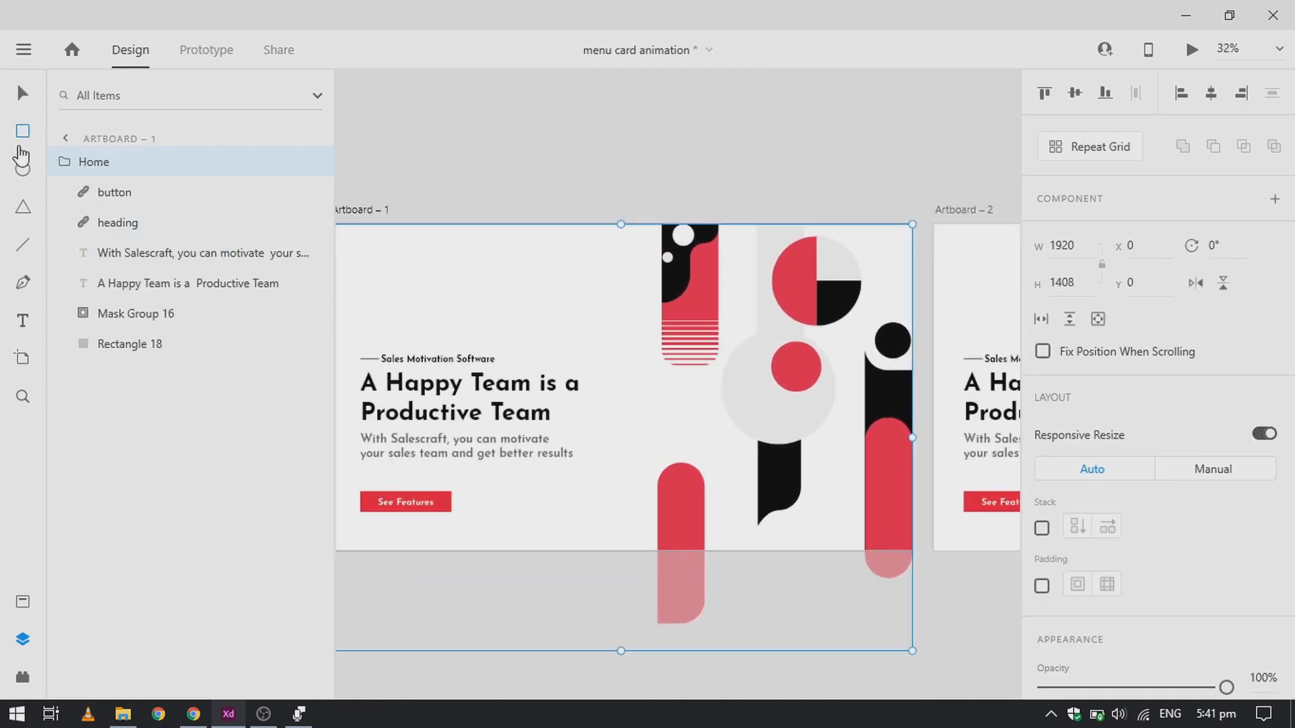
mouse_move(372, 247)
left_mouse_down()
mouse_move(500, 301)
mouse_move(508, 286)
left_mouse_up()
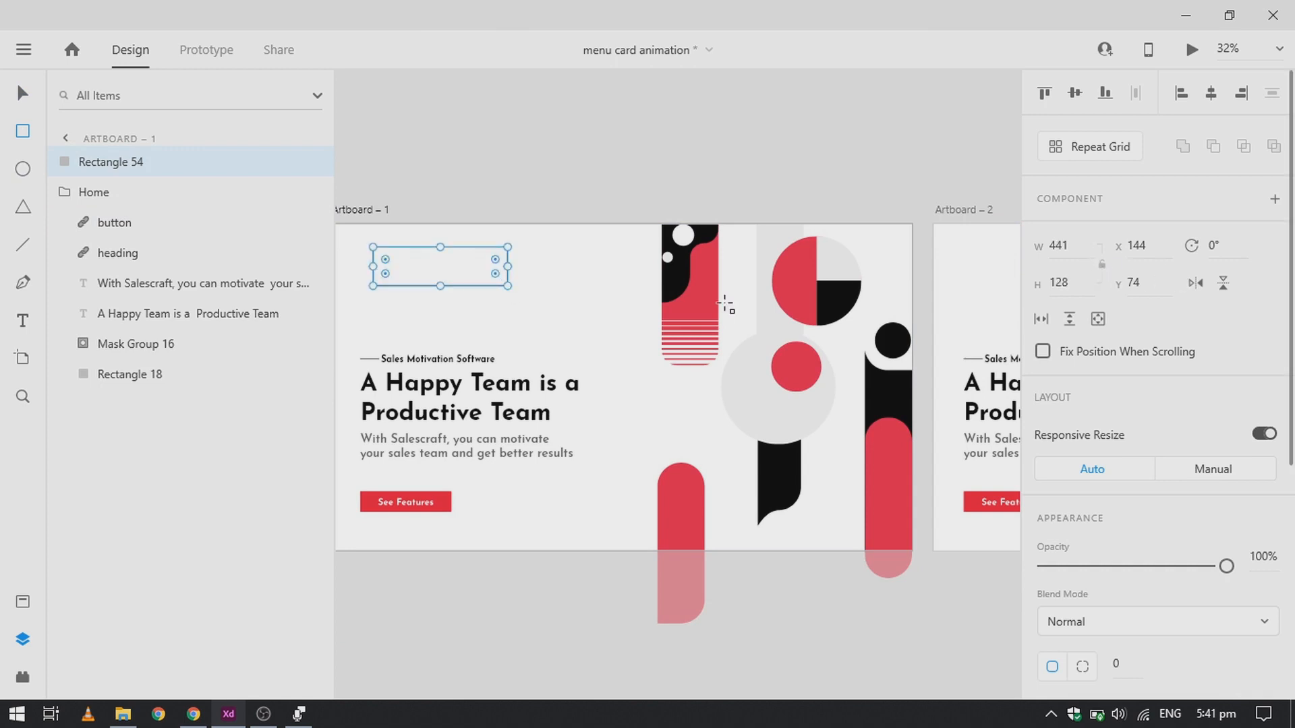
key("4")
key("5")
key("8")
key("0")
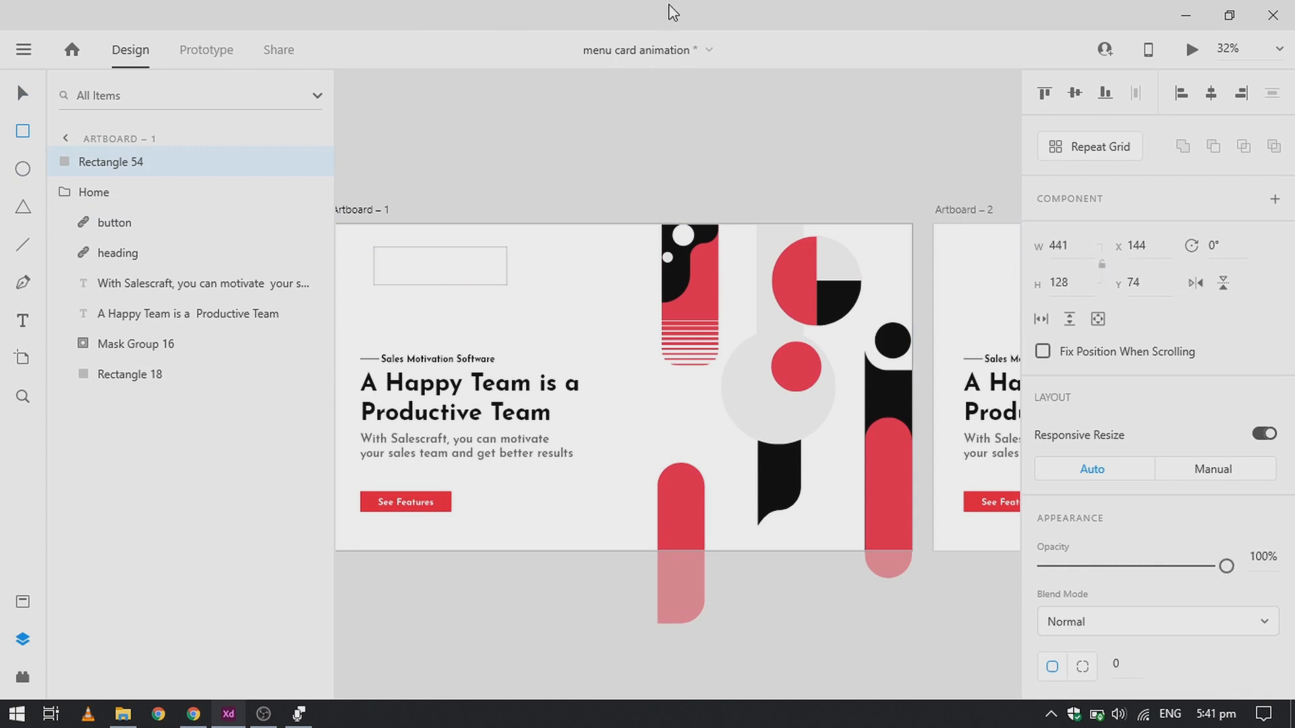
Set the new rectangle's width to 482 and its height to 126
left_click(1076, 247)
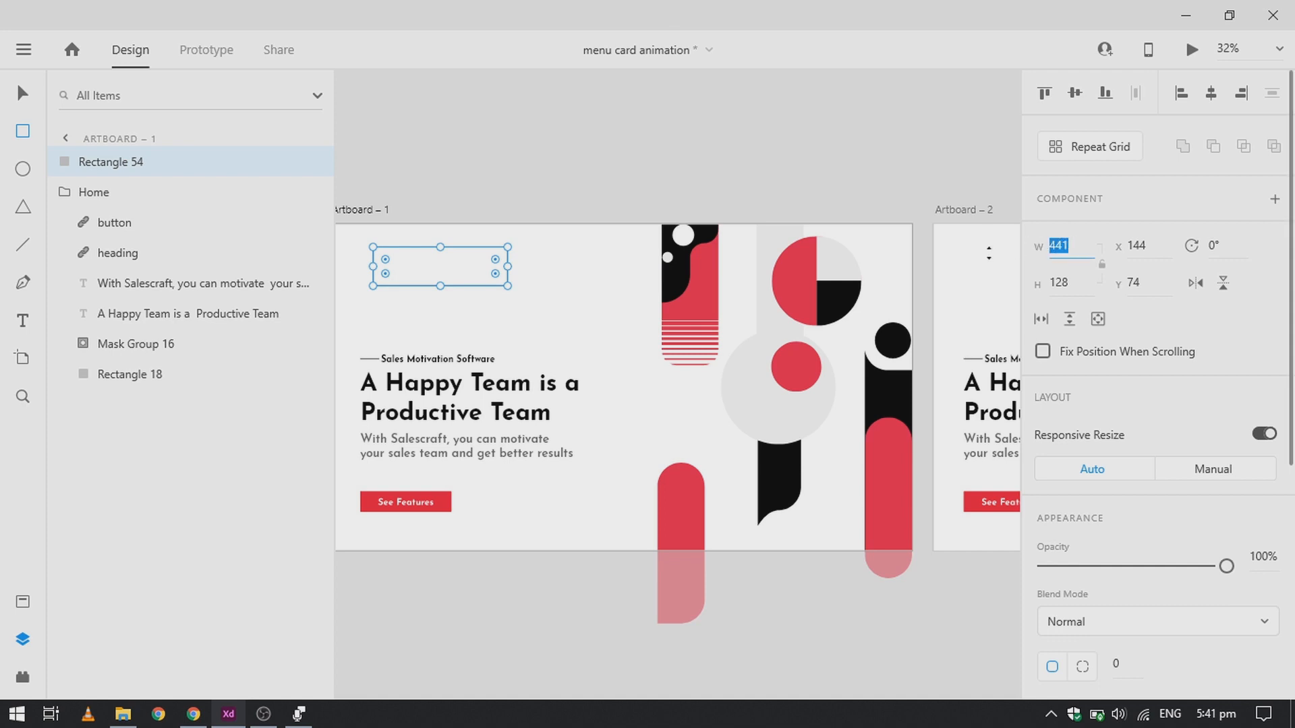
type("482")
left_click(1090, 286)
type("126")
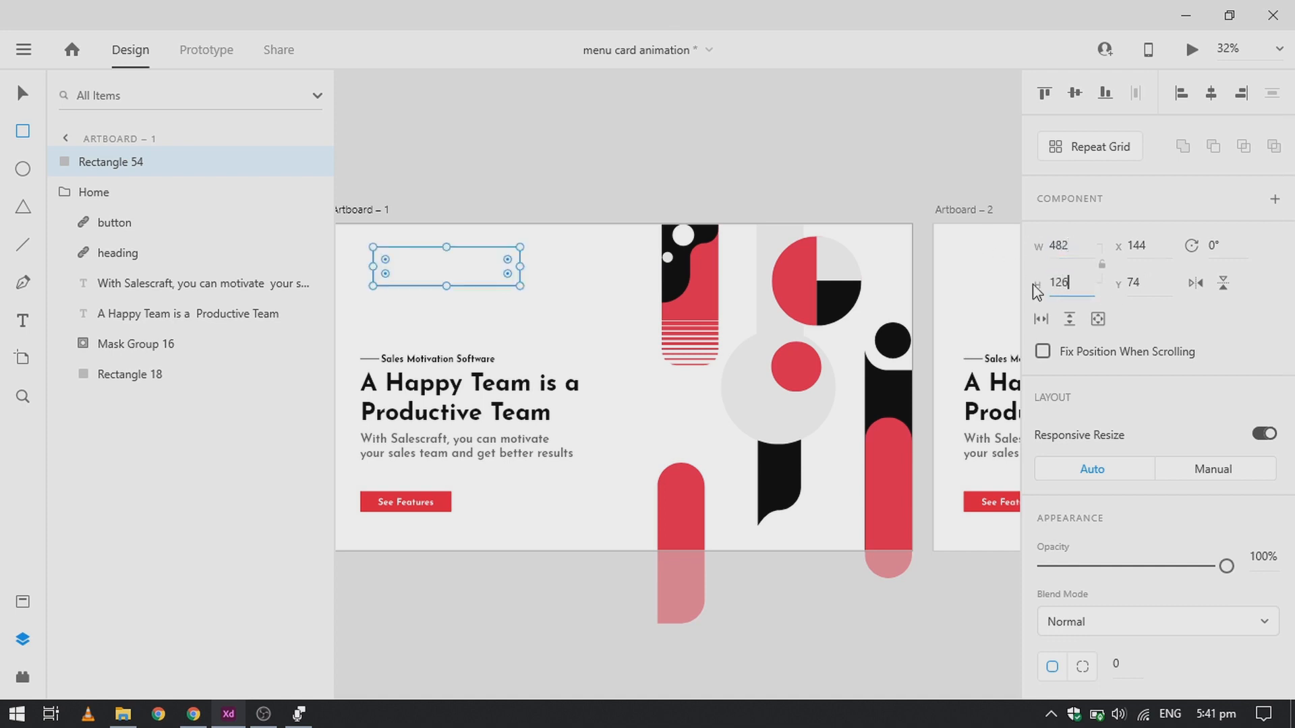
key("Return")
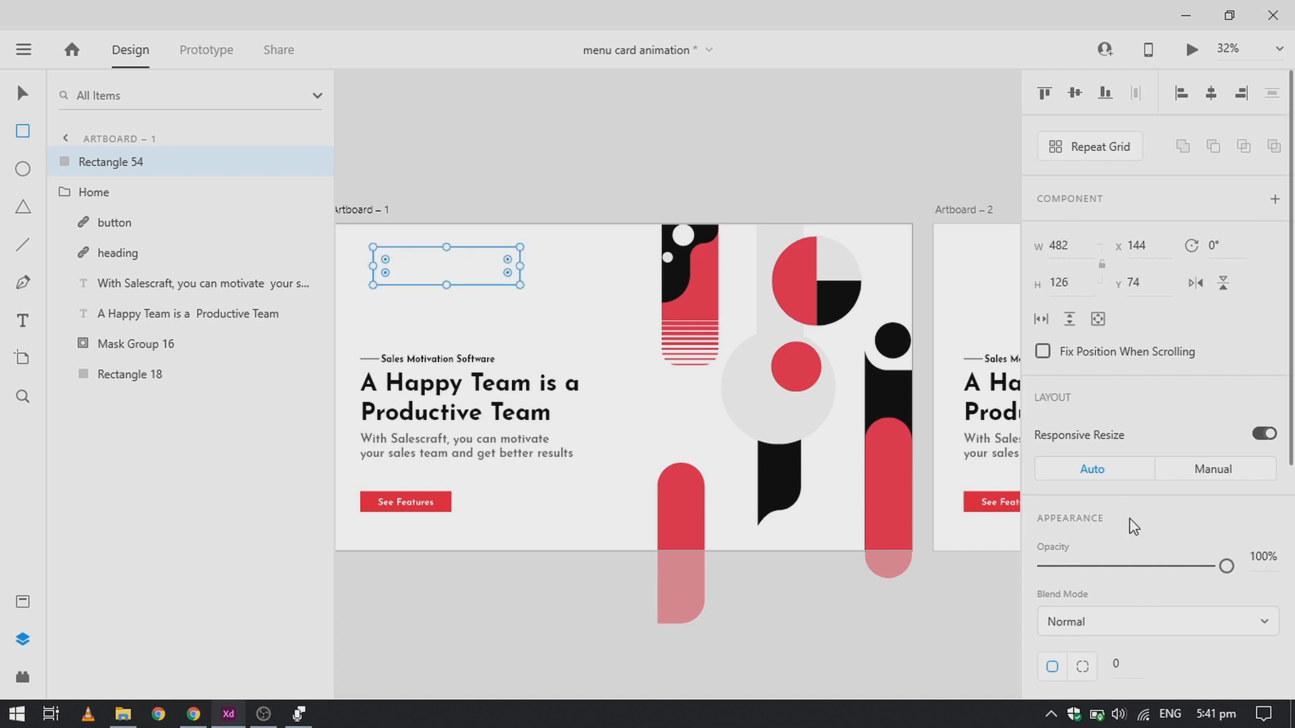
Remove the rectangle's border and fill it with black, #000000
scroll(1106, 573, "down", 3)
left_click(1044, 661)
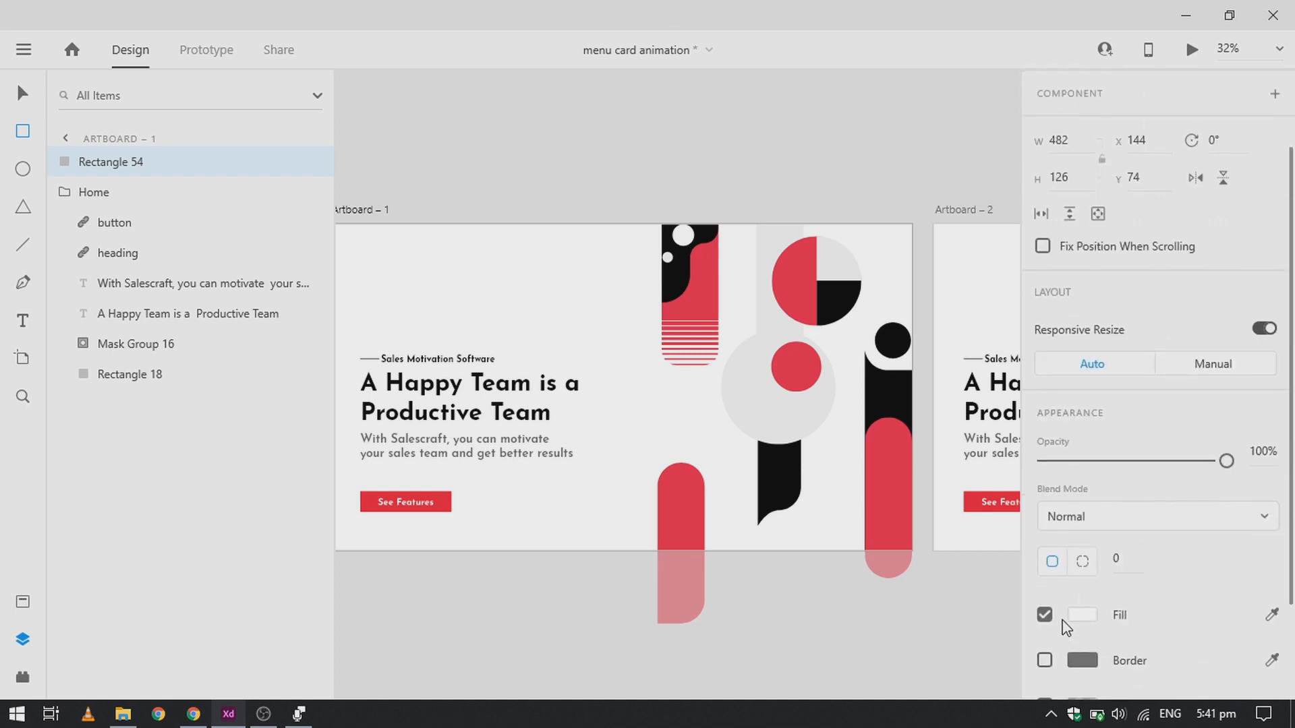
left_click(1079, 615)
left_click(832, 590)
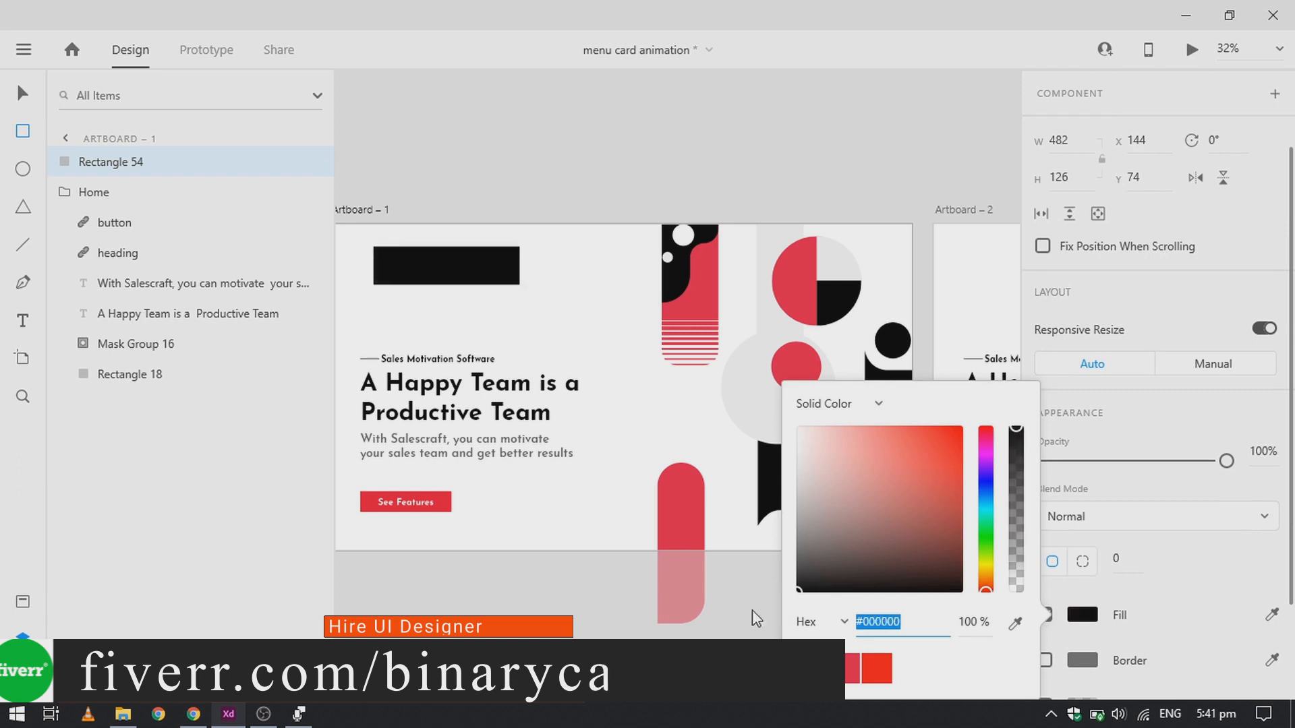
type("cv")
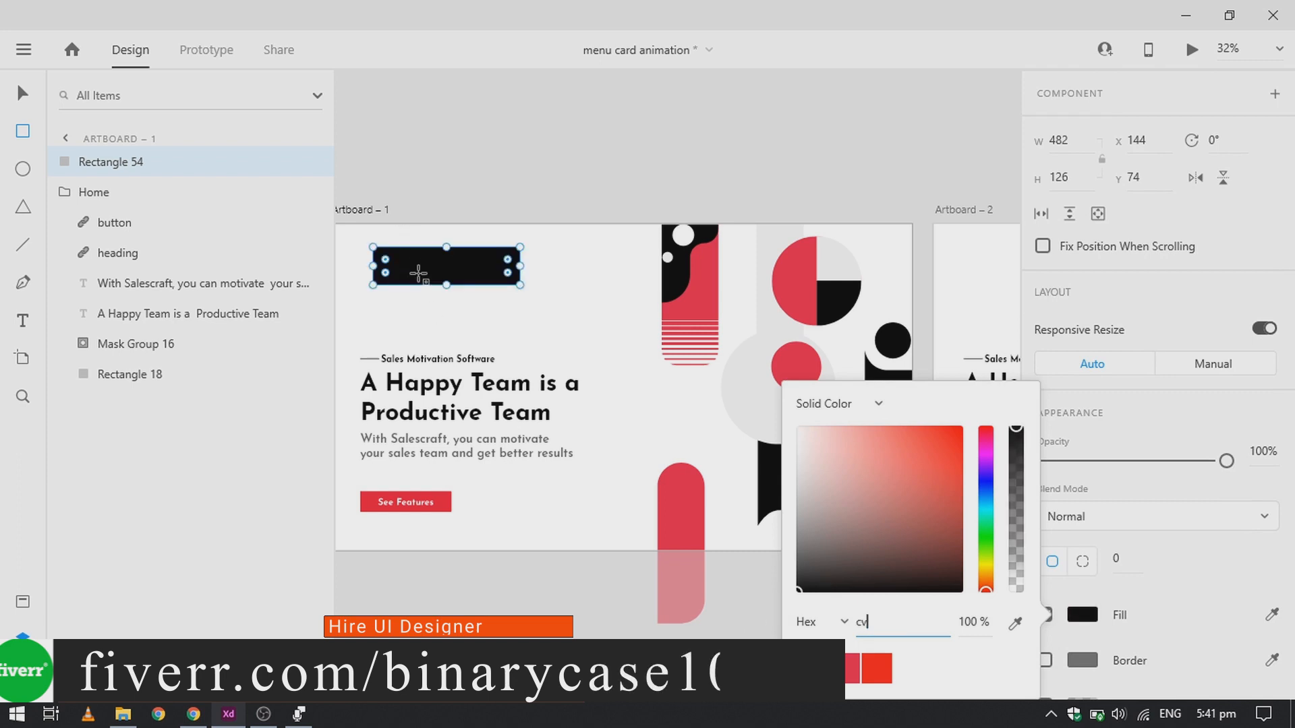
Move the black rectangle into the artboard's upper-left corner at X 0, Y 0
left_click(418, 273)
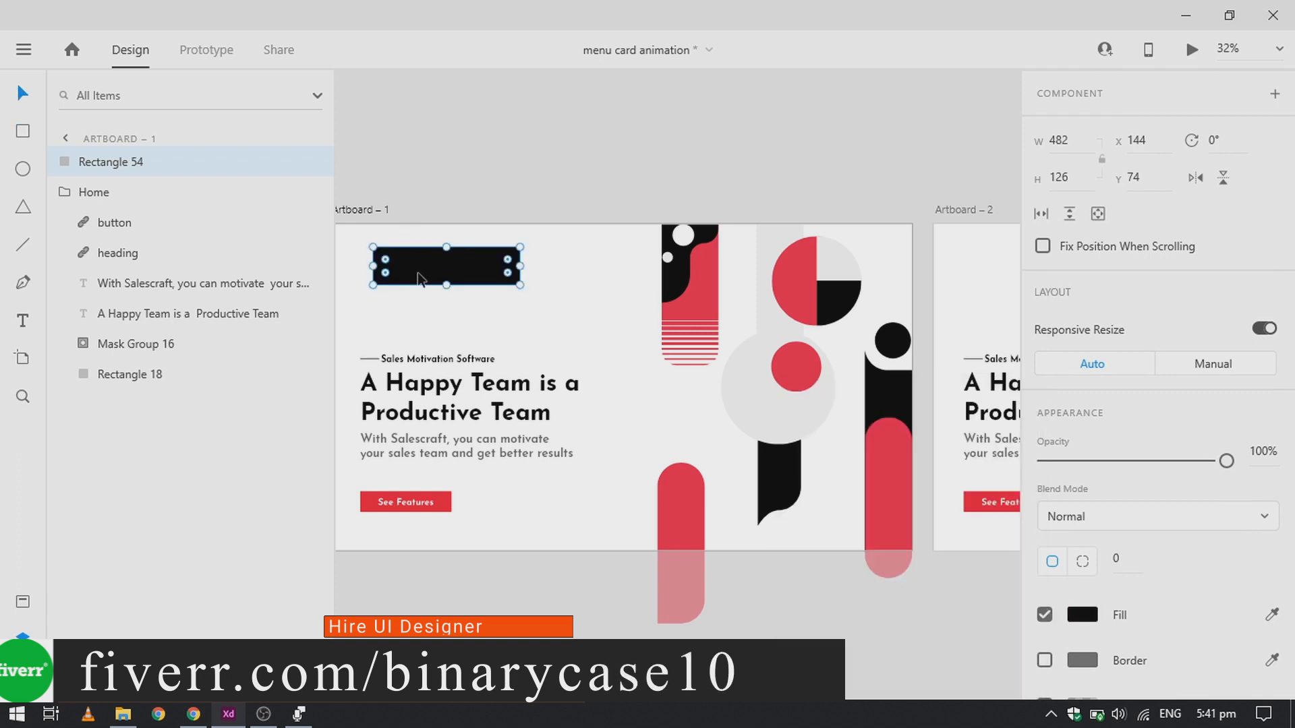
left_click_drag(419, 278, 552, 257)
scroll(552, 253, "up", 3)
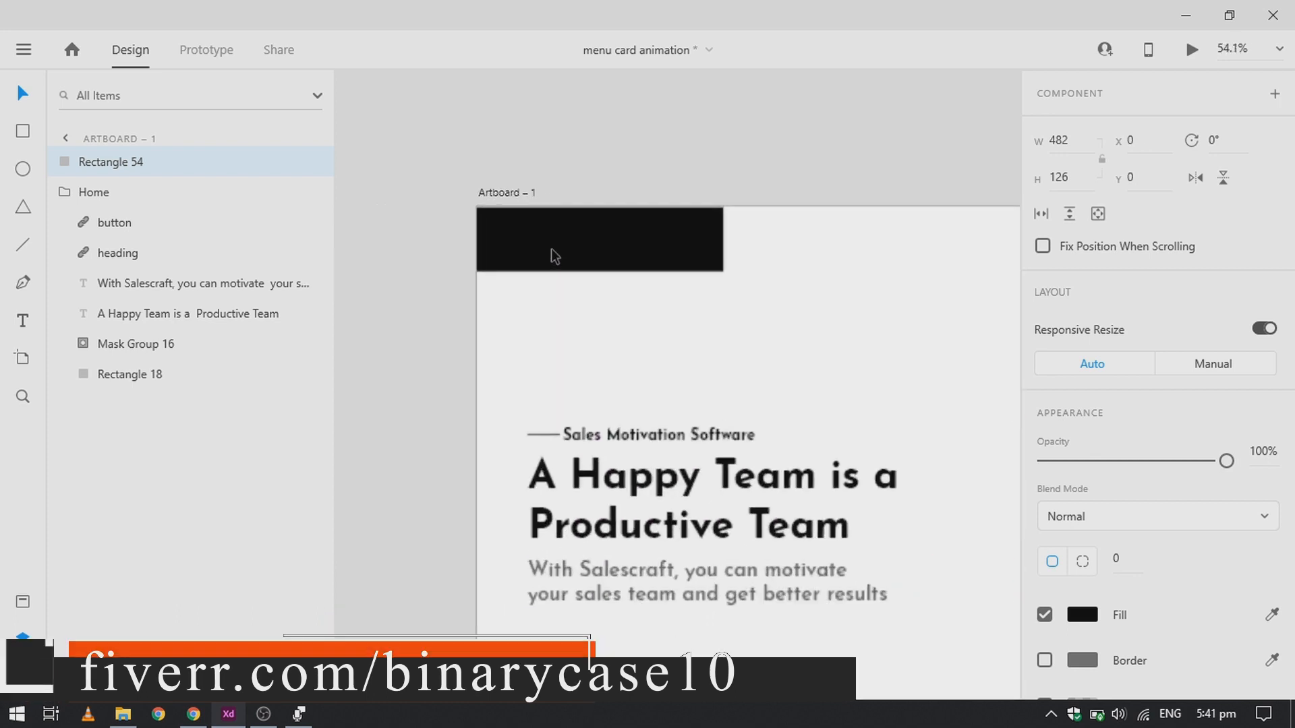
Add the text "Home" on top of the black rectangle
scroll(551, 249, "up", 2)
key("t")
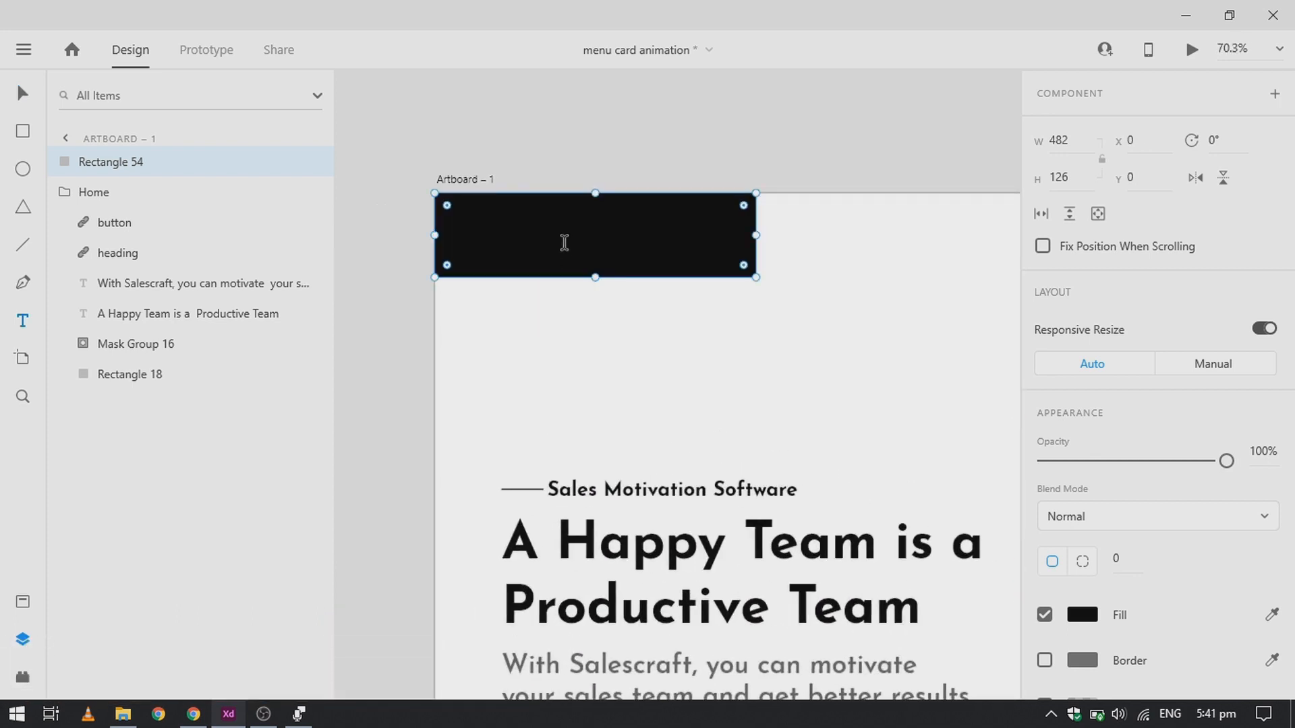
left_click(565, 243)
type("Home")
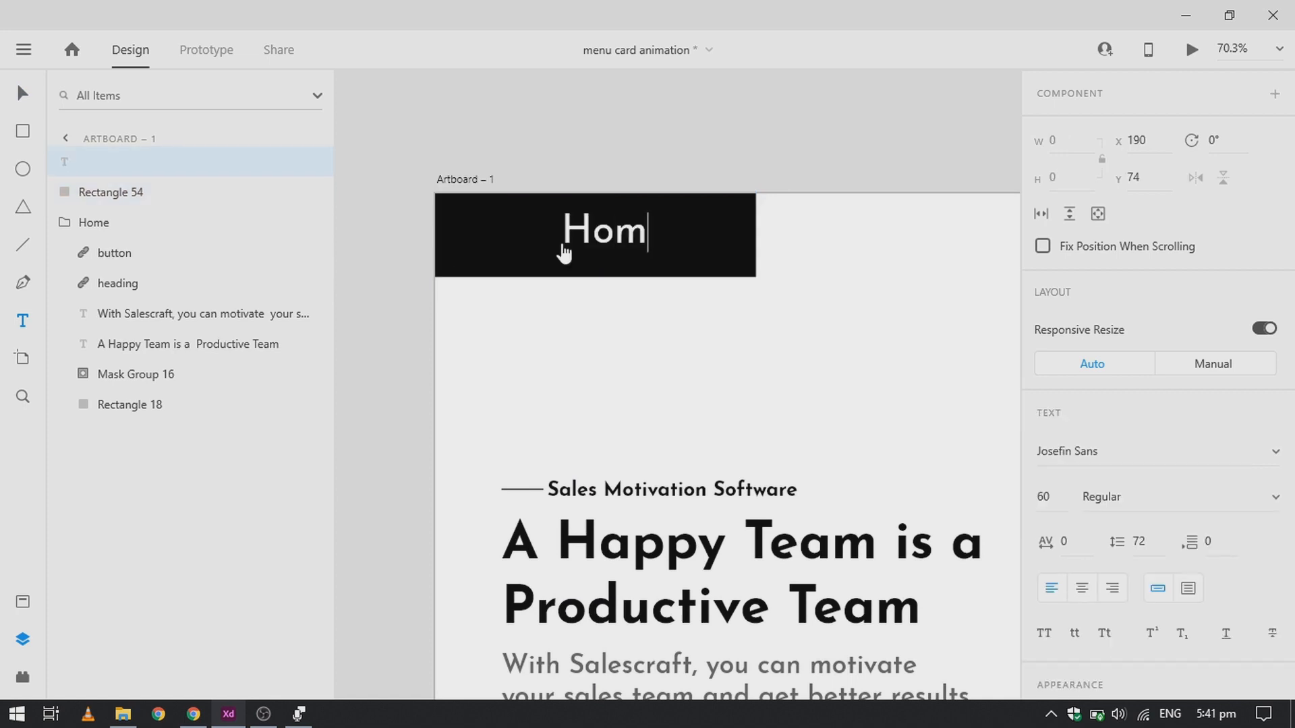
key("Escape")
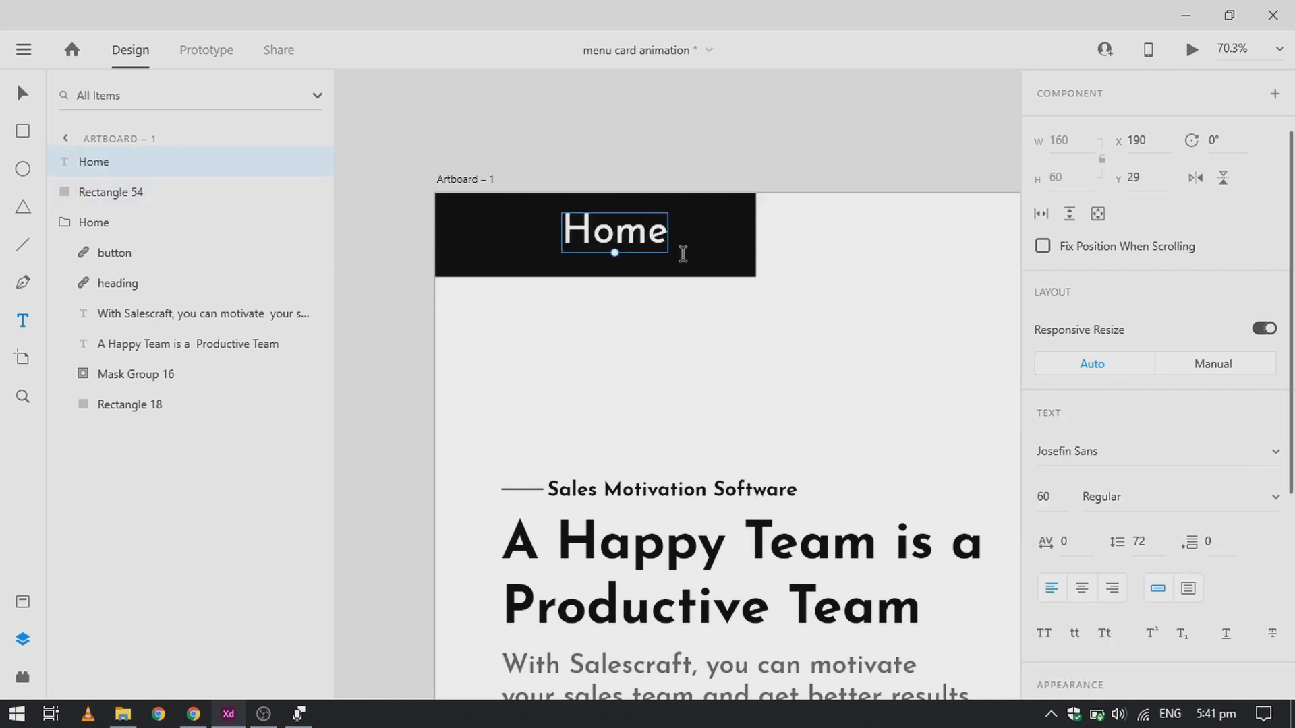
Change the Home label's font to VAG Rounded and center the label on the black rectangle
left_click(1140, 465)
left_click(1177, 457)
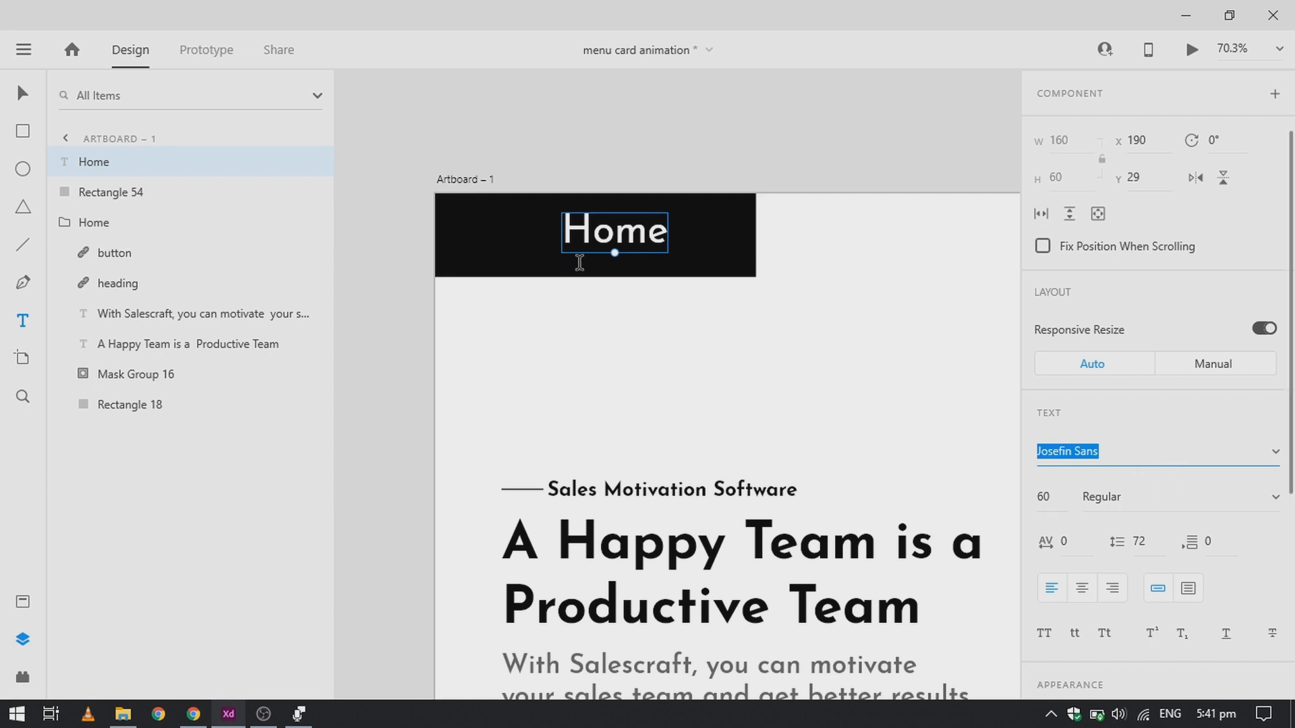
type("VAG Rounded")
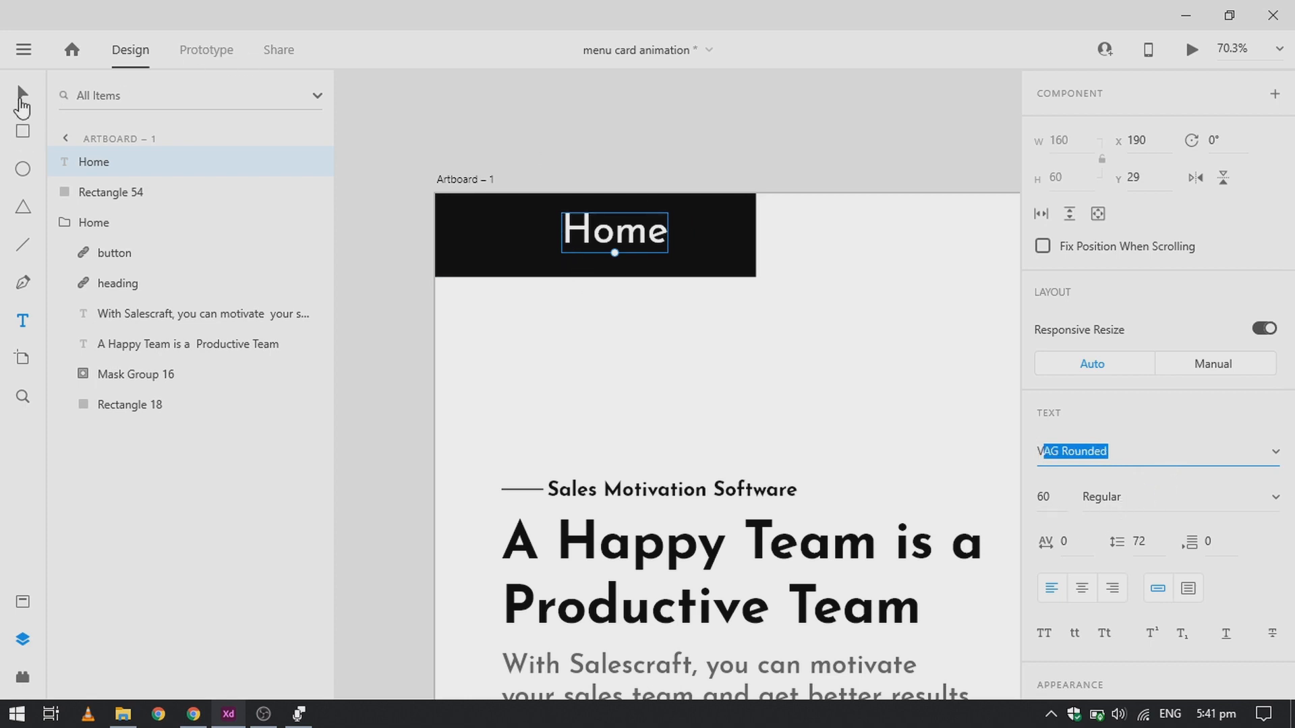
Group the Home label with the black rectangle and name the group "link home"
left_click(714, 274, "shift")
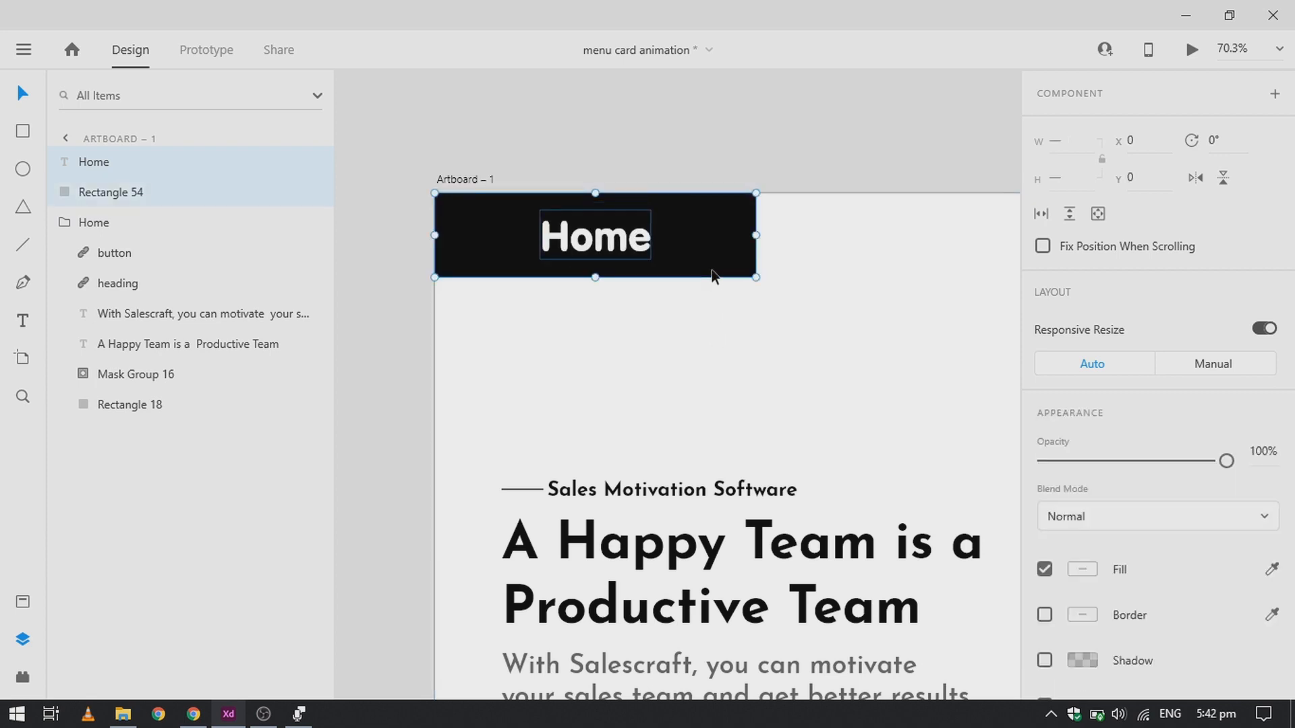
key("ctrl+g")
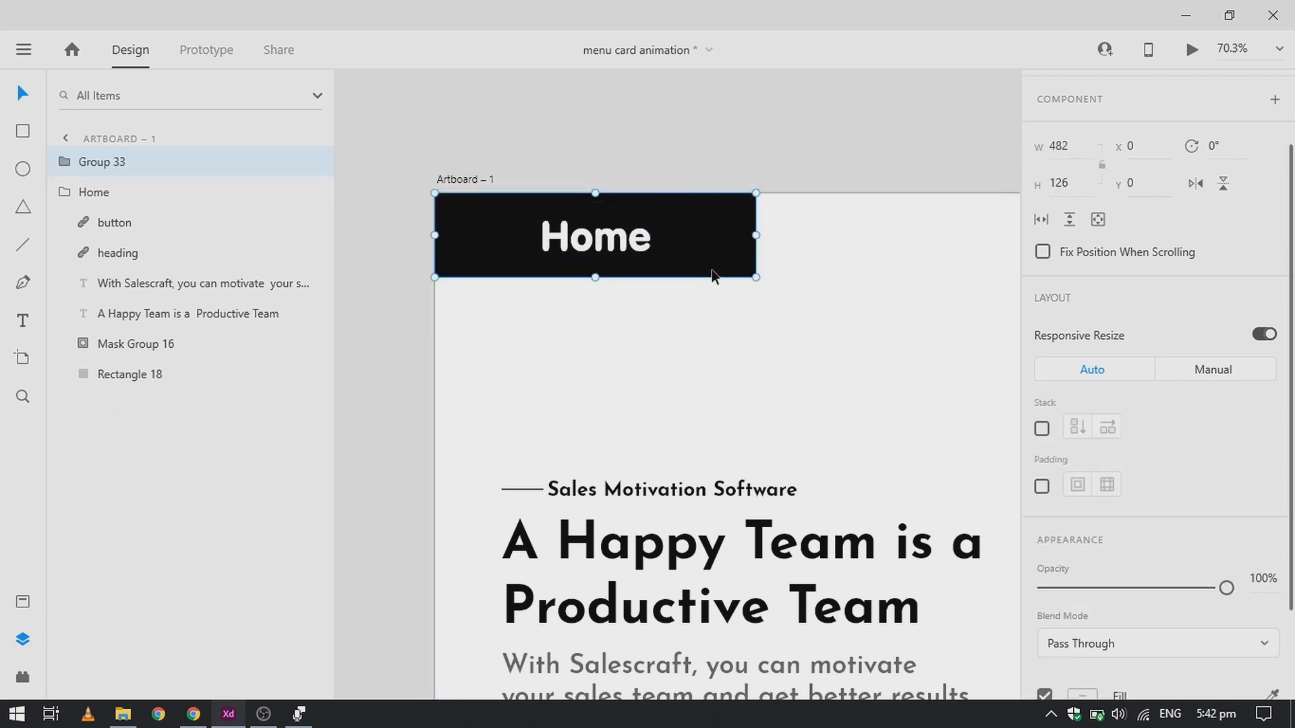
double_click(101, 163)
type("l")
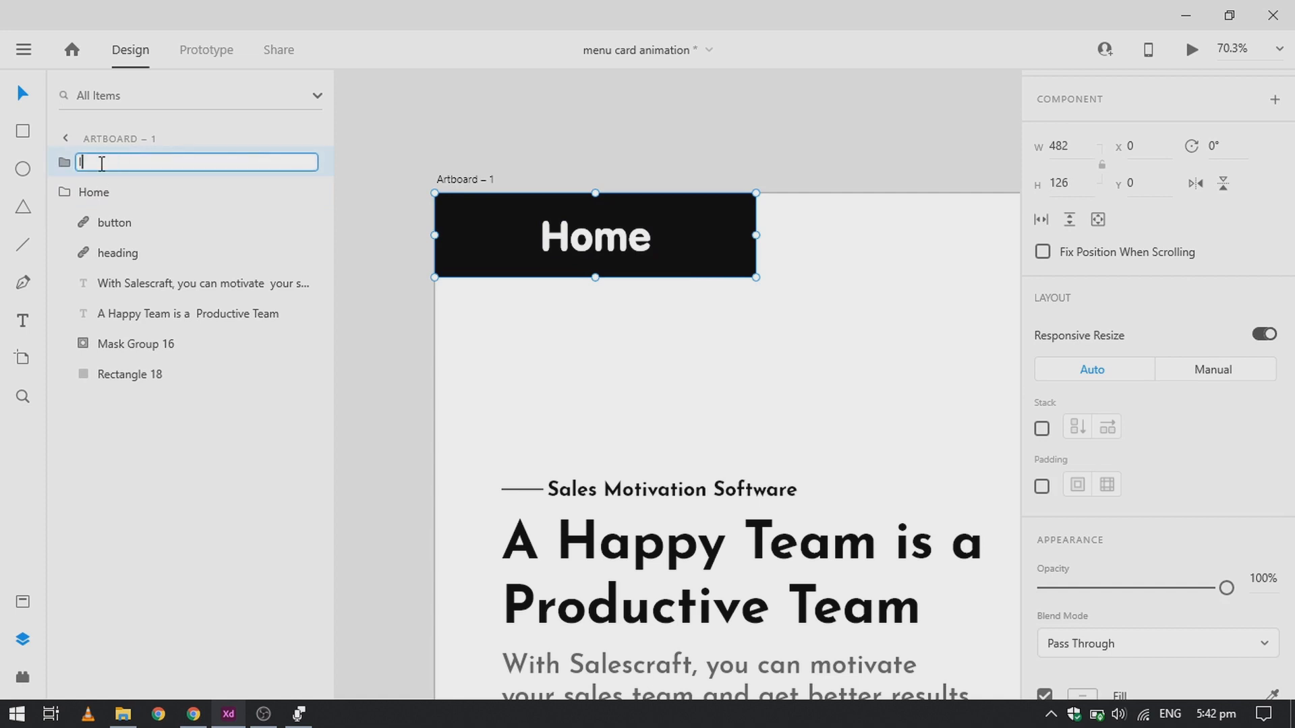
type("ink home")
key("Return")
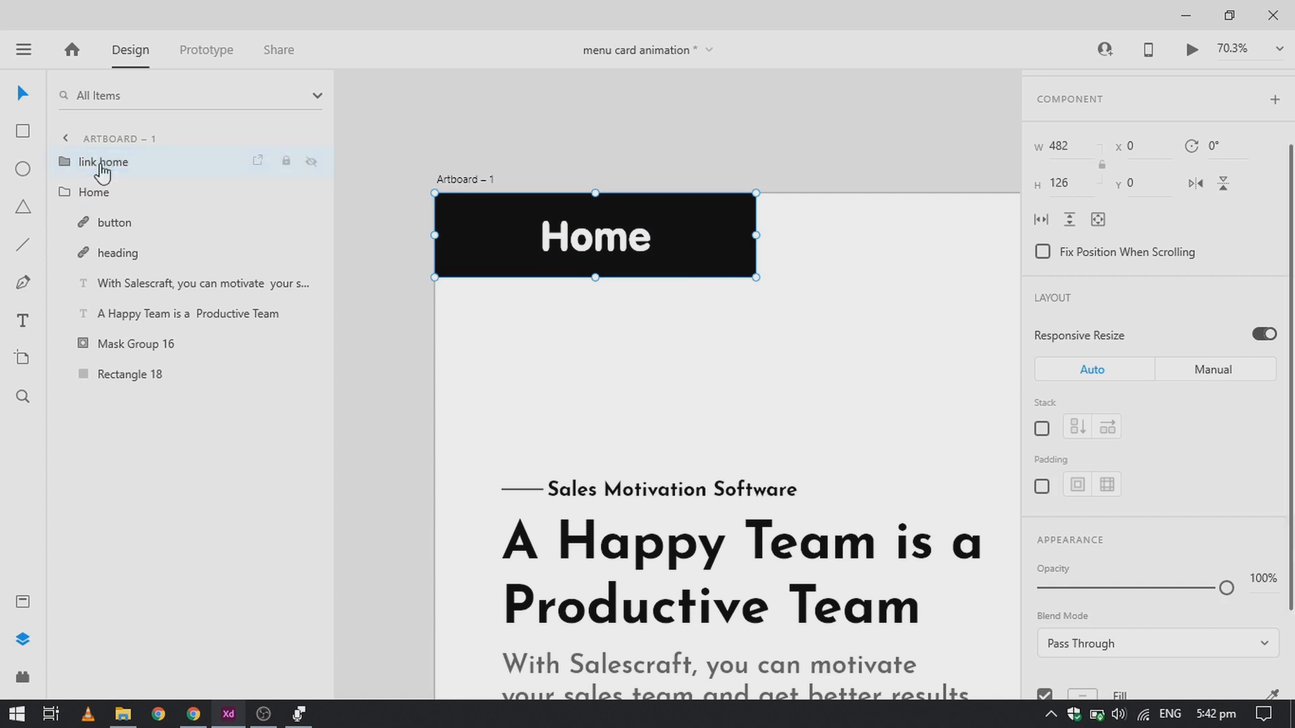
Move the link home group inside the Home group, above the button layer
left_click_drag(101, 163, 116, 216)
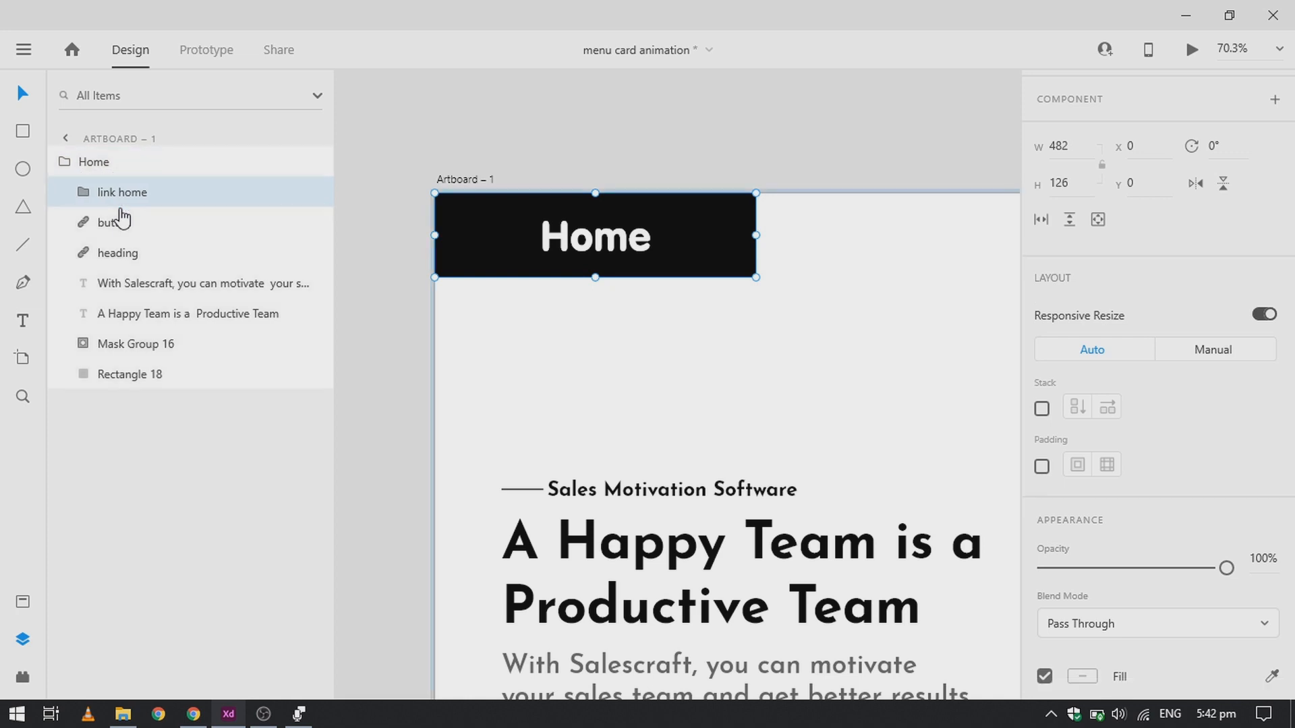
scroll(561, 347, "down", 2)
scroll(561, 346, "down", 3)
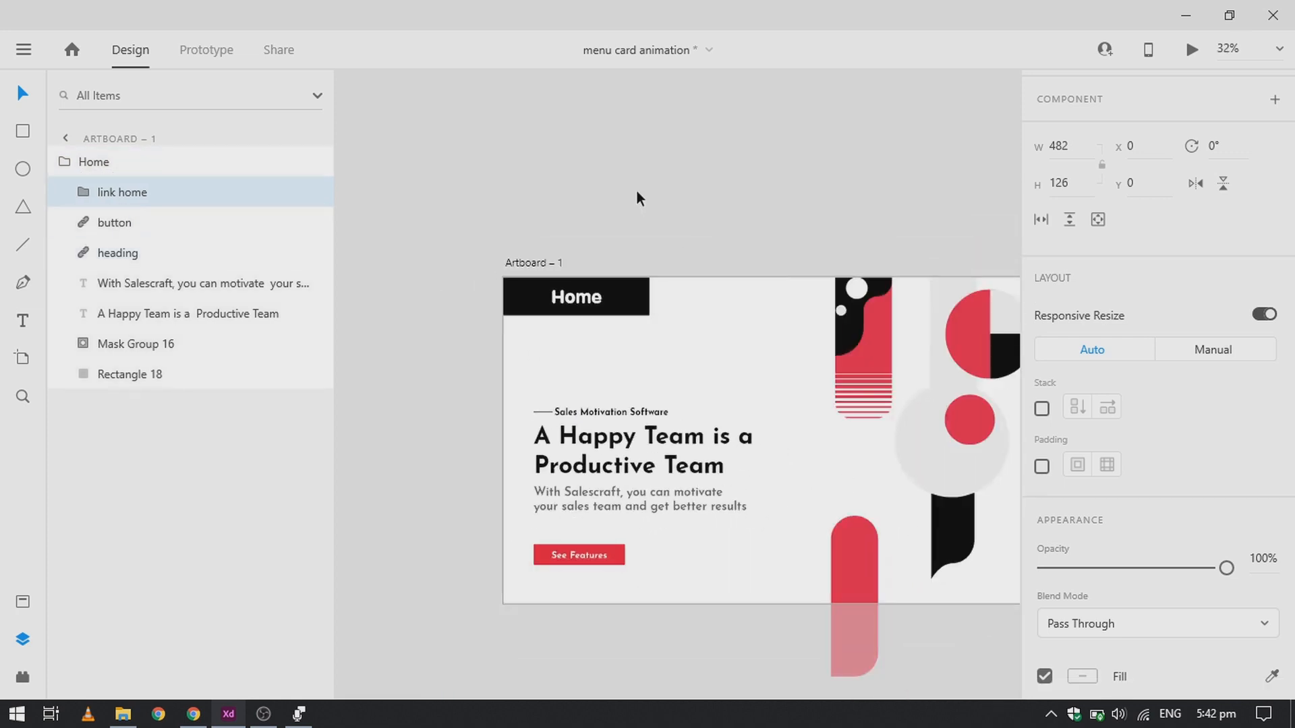
left_click(637, 188)
scroll(666, 416, "down", 3)
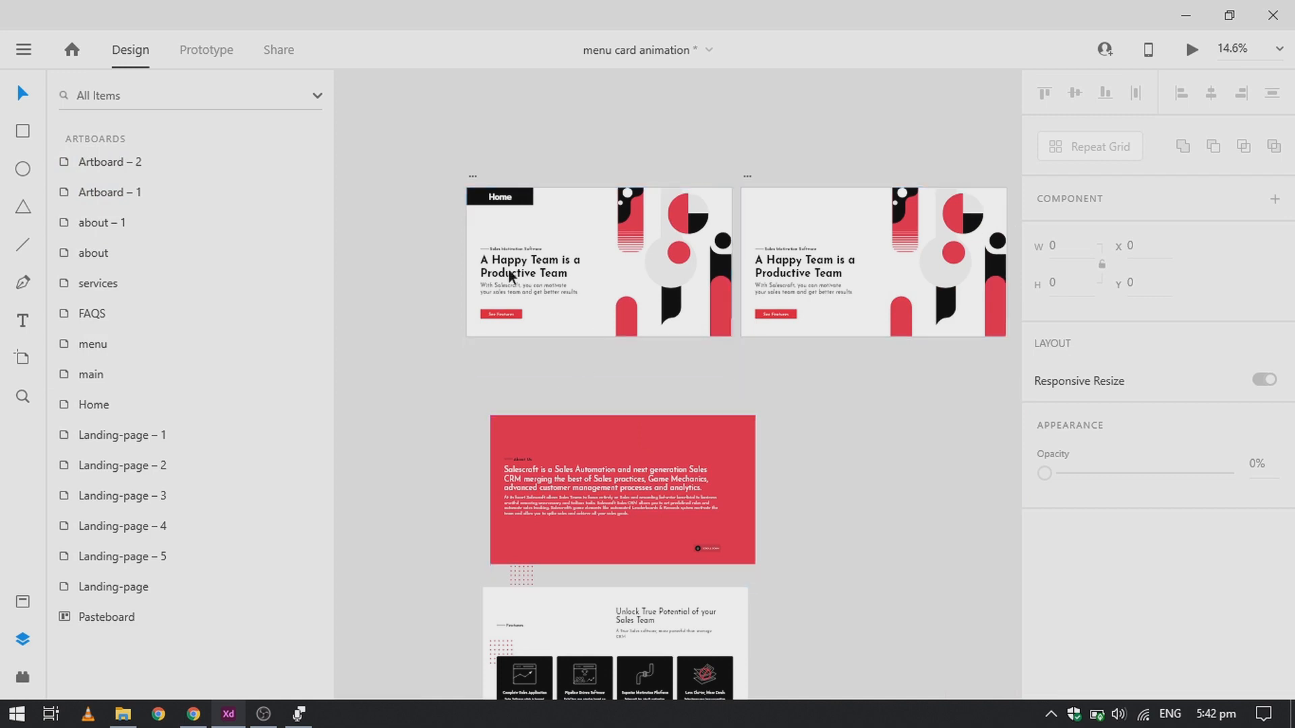
Copy the link home group onto the red About section and align it with the section's top-left corner
left_click(498, 198)
double_click(496, 200)
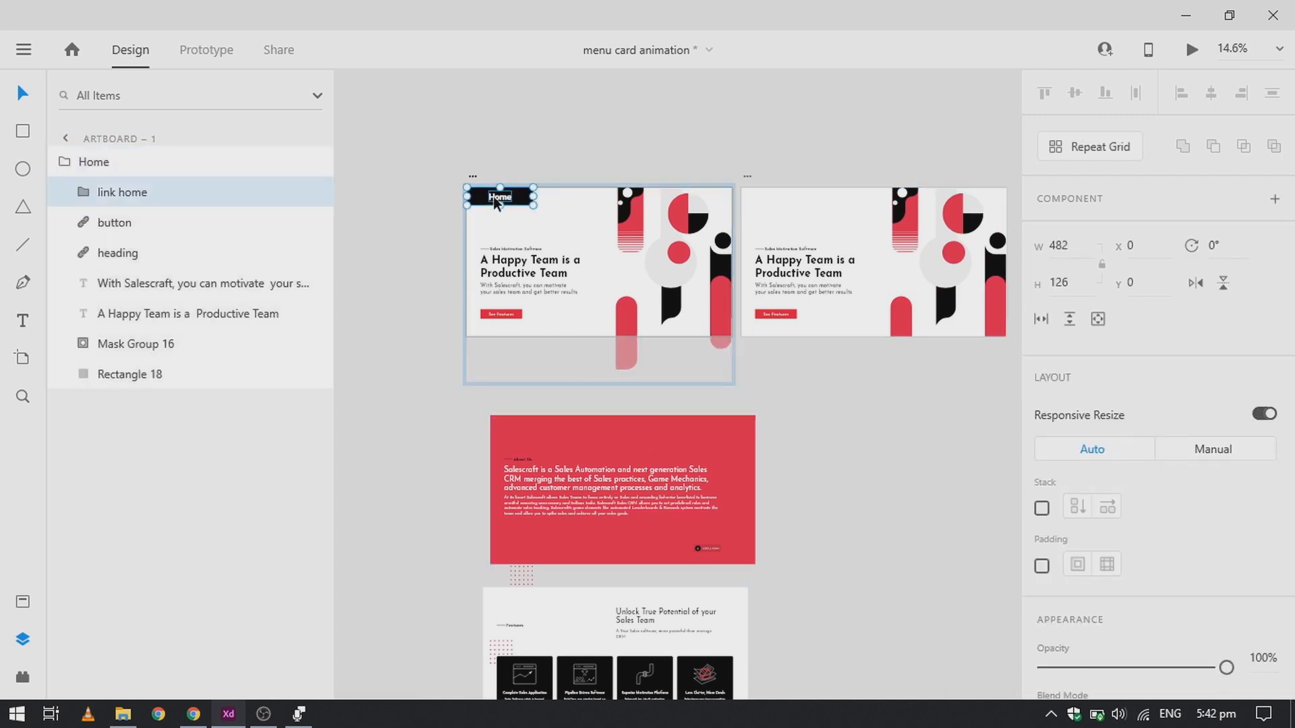
right_click(534, 448)
left_click(519, 457)
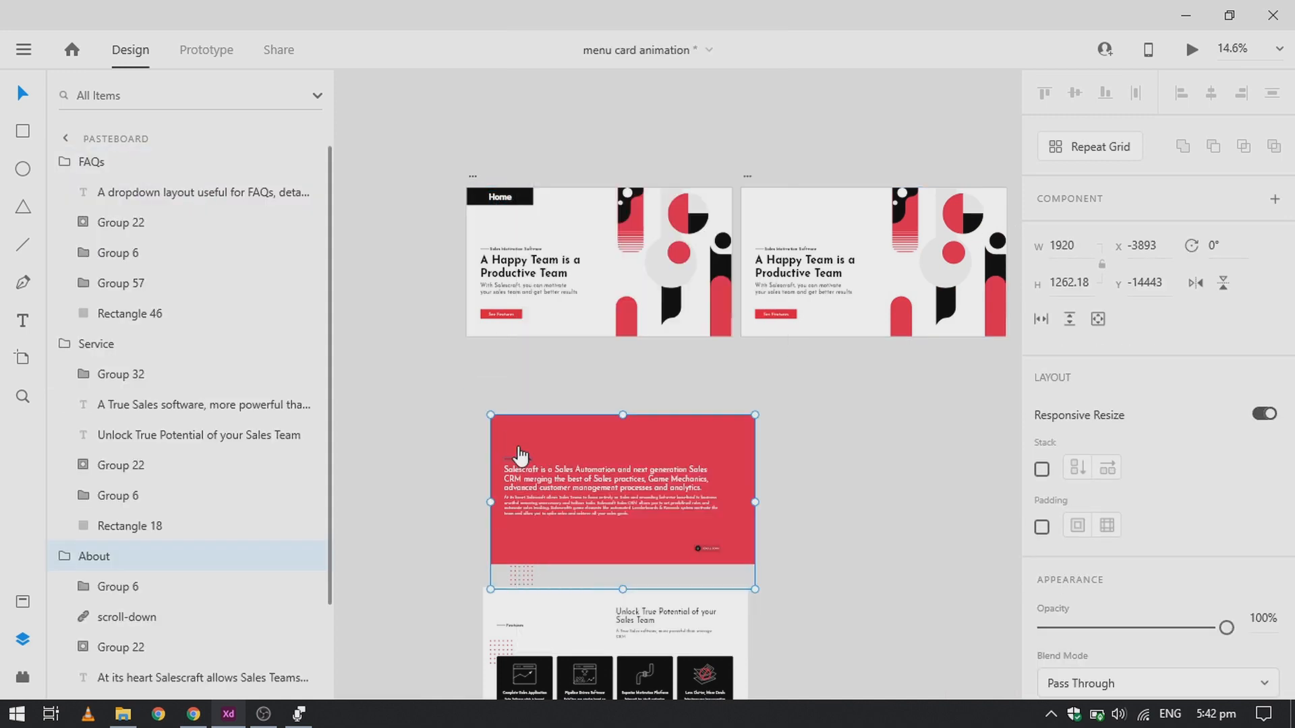
scroll(519, 456, "up", 5)
key("ctrl+v")
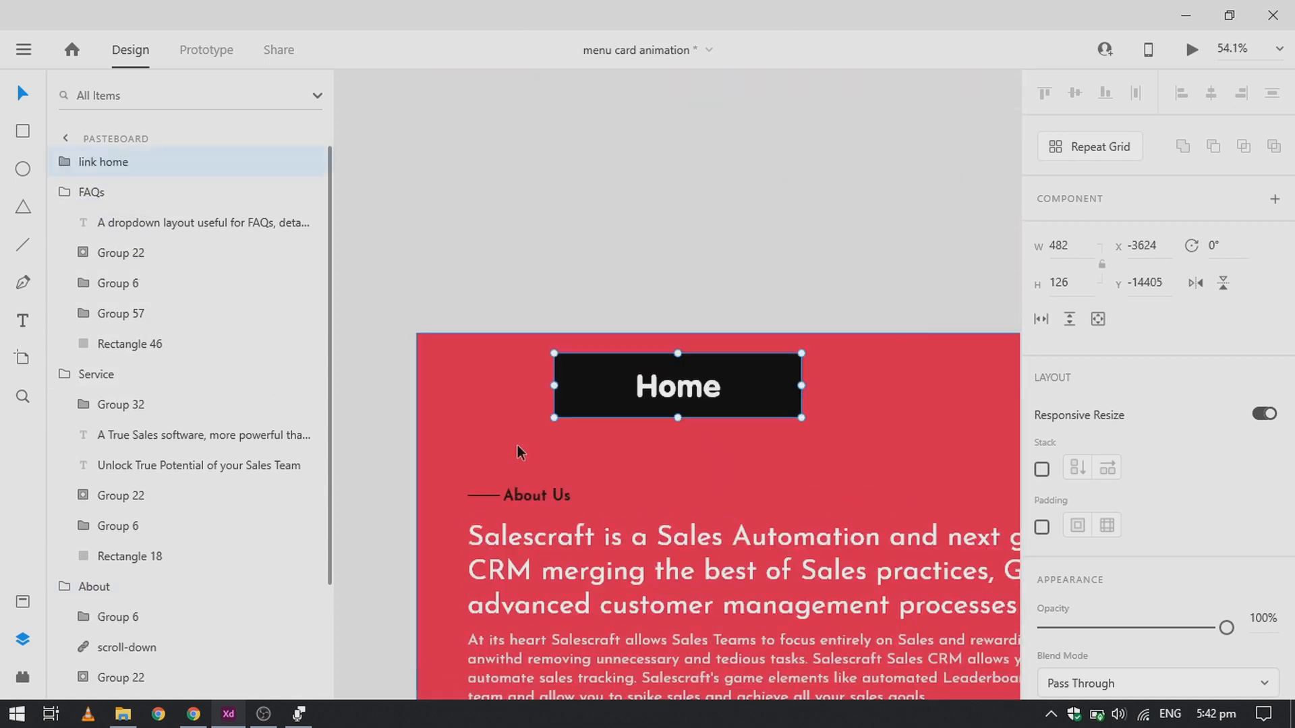
left_click_drag(654, 400, 561, 356)
Change the copied tab's label text to "About"
double_click(555, 369)
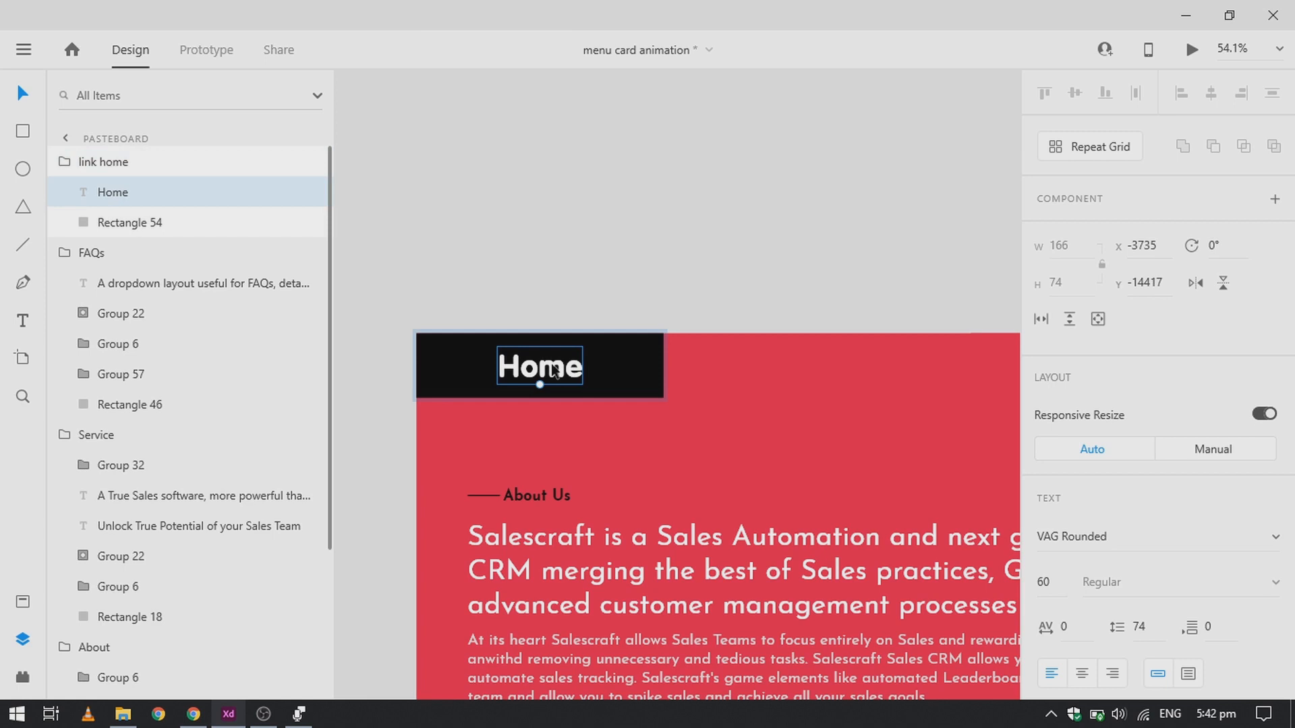
double_click(553, 369)
type("Abdout")
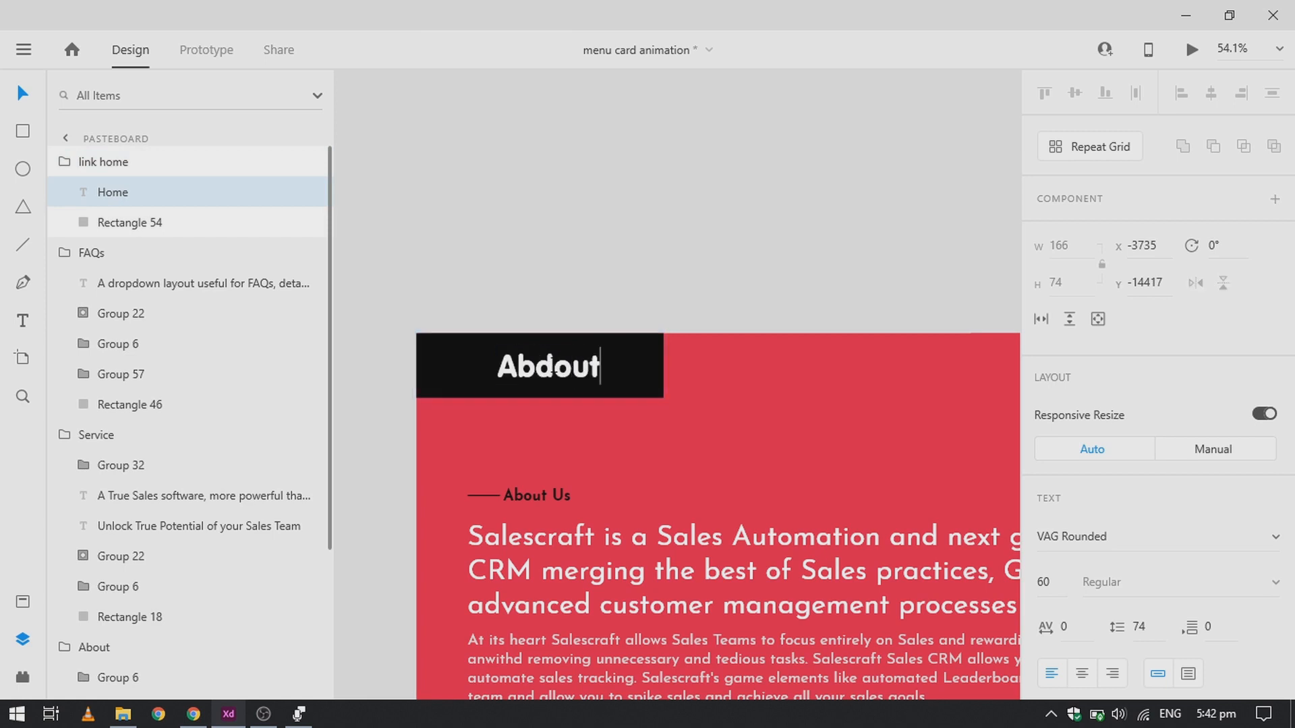
key("BackSpace")
key("BackSpace")
key("BackSpace")
key("BackSpace")
type("o")
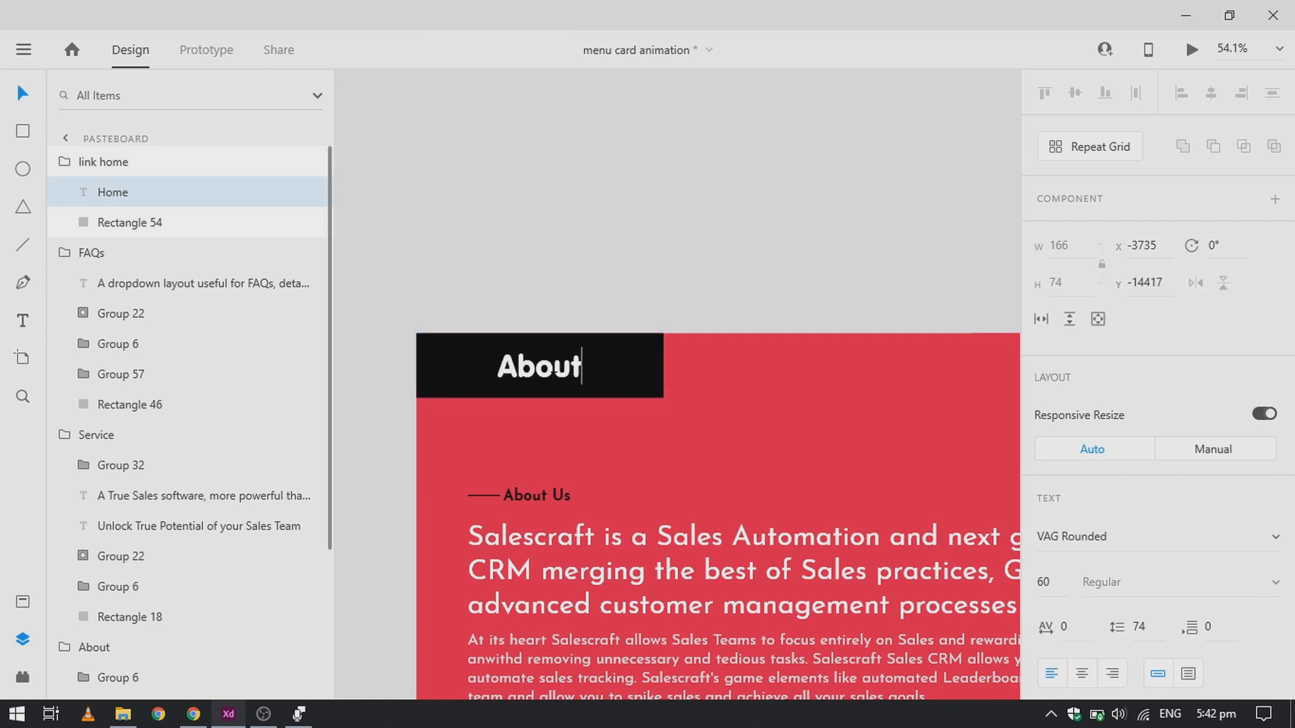
type("ut")
key("Escape")
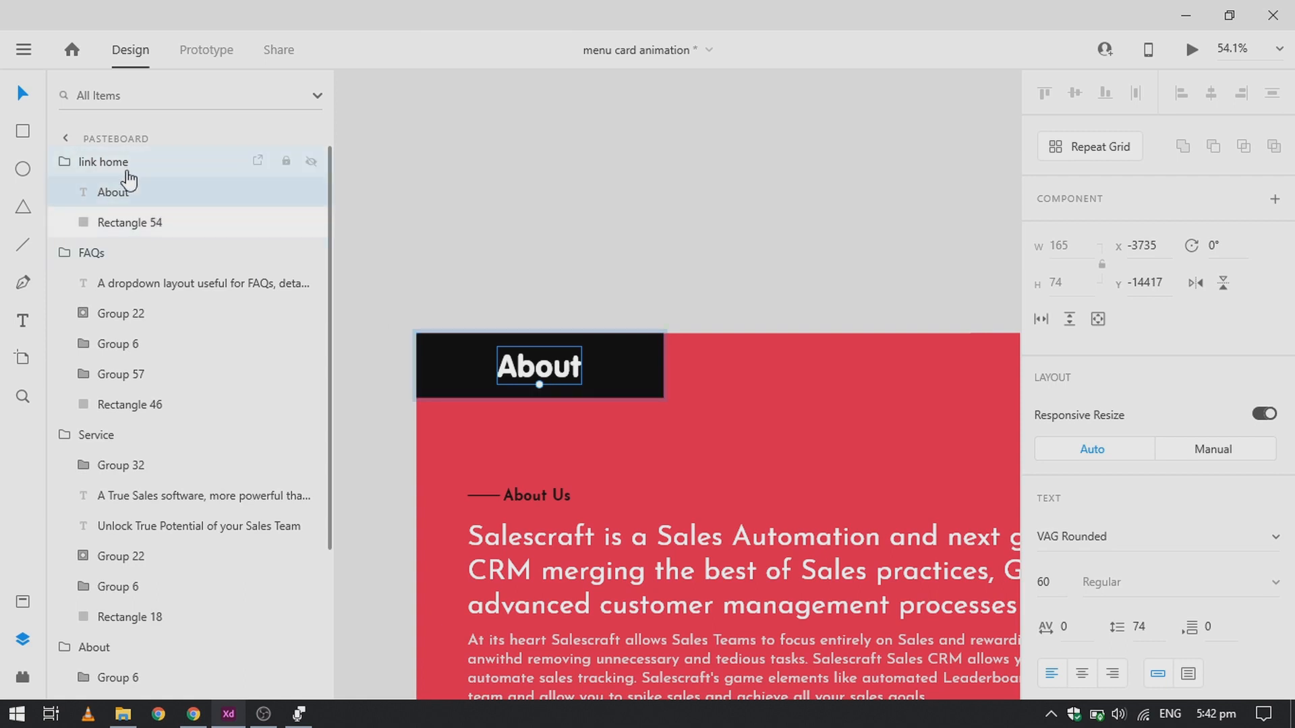
Rename the copied tab group as "link about" and move it inside the About group, above Group 6
left_click(102, 162)
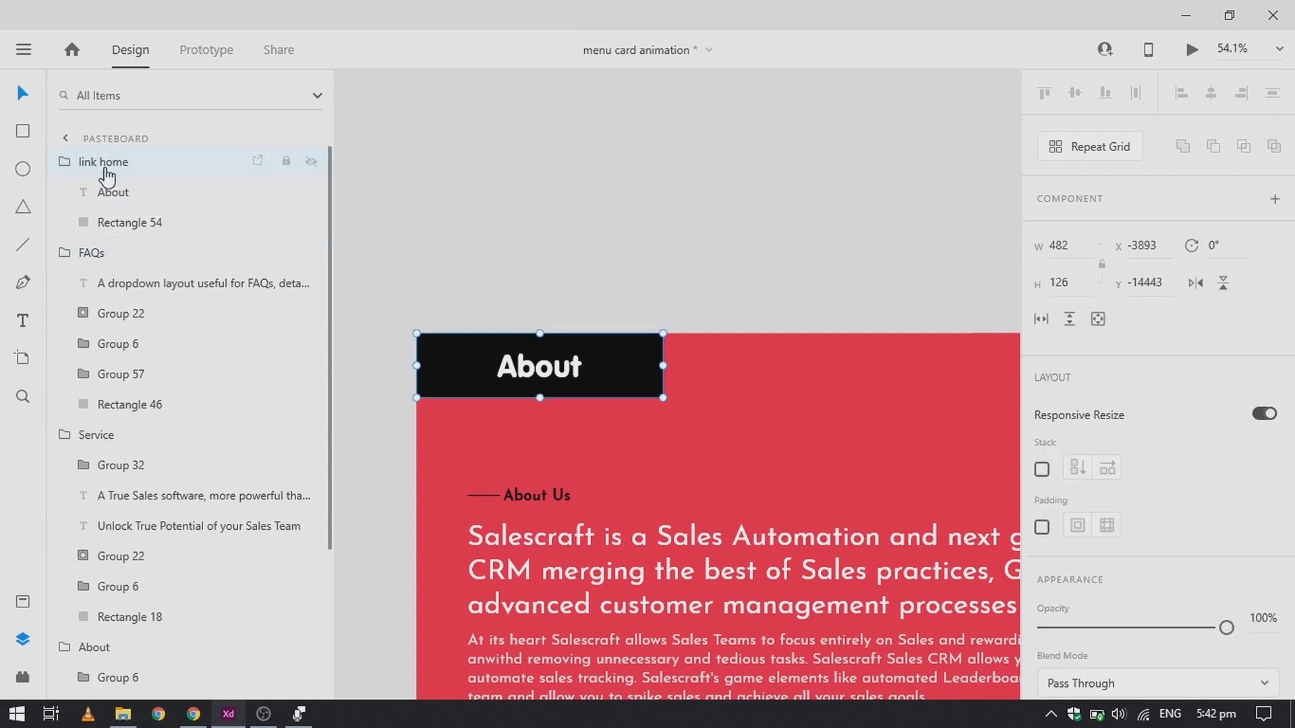
double_click(105, 168)
type("link")
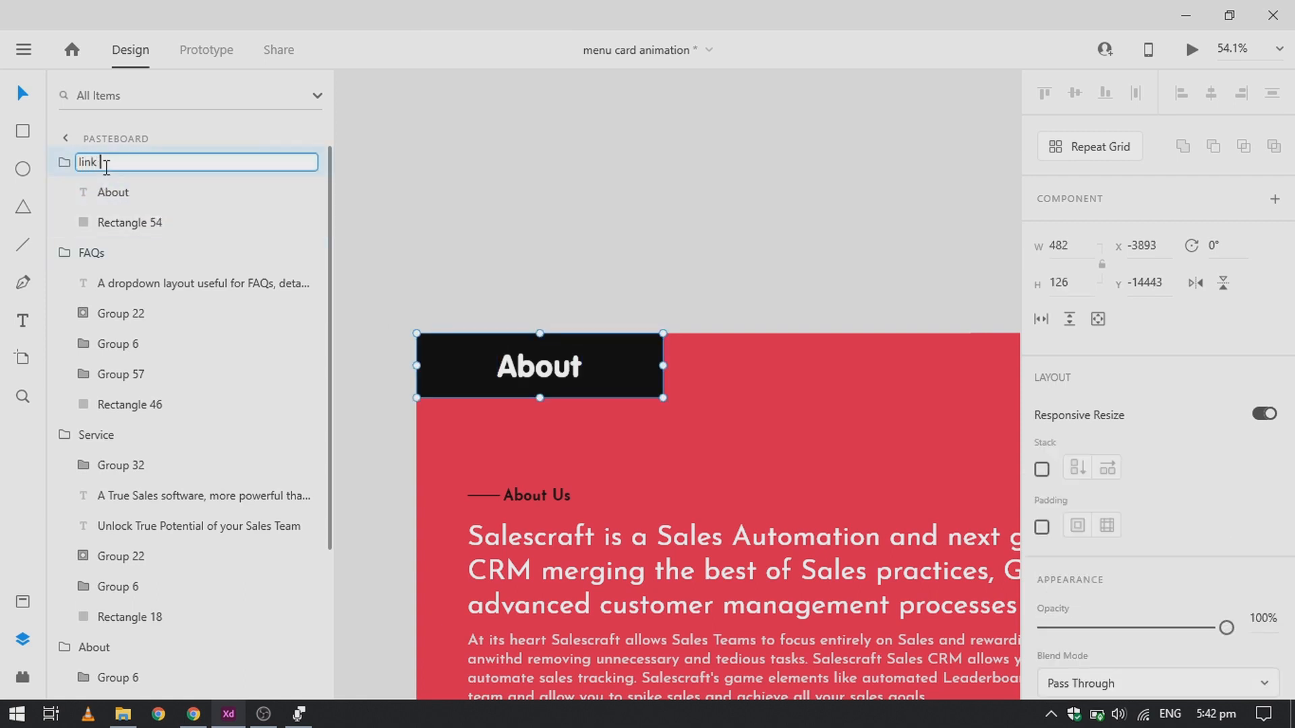
type(" about")
key("Return")
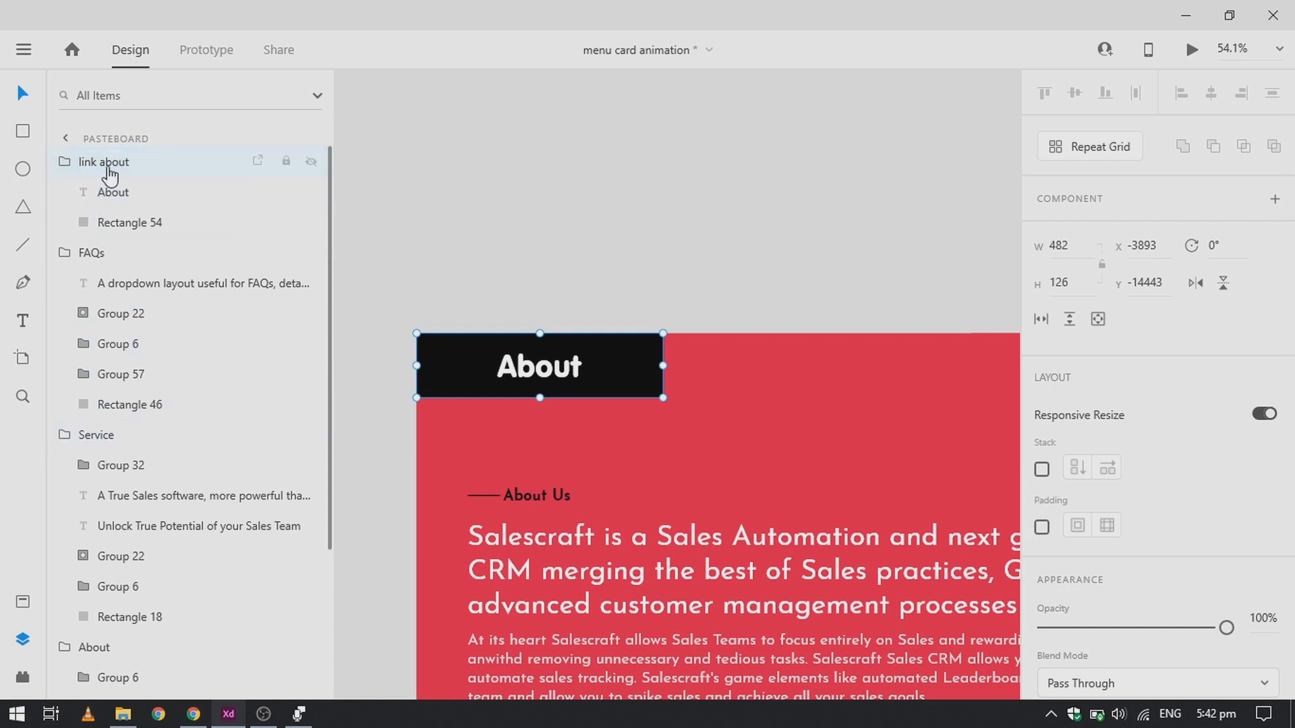
left_click_drag(103, 170, 182, 466)
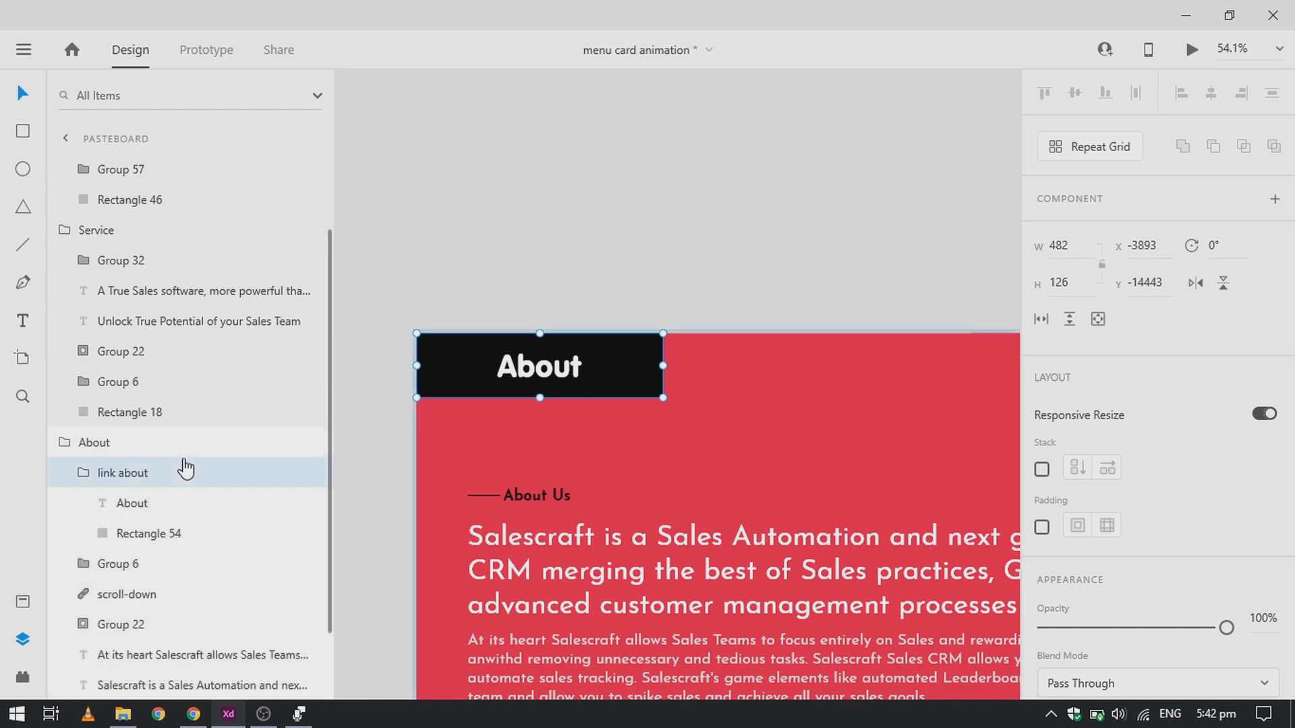
left_click(715, 382)
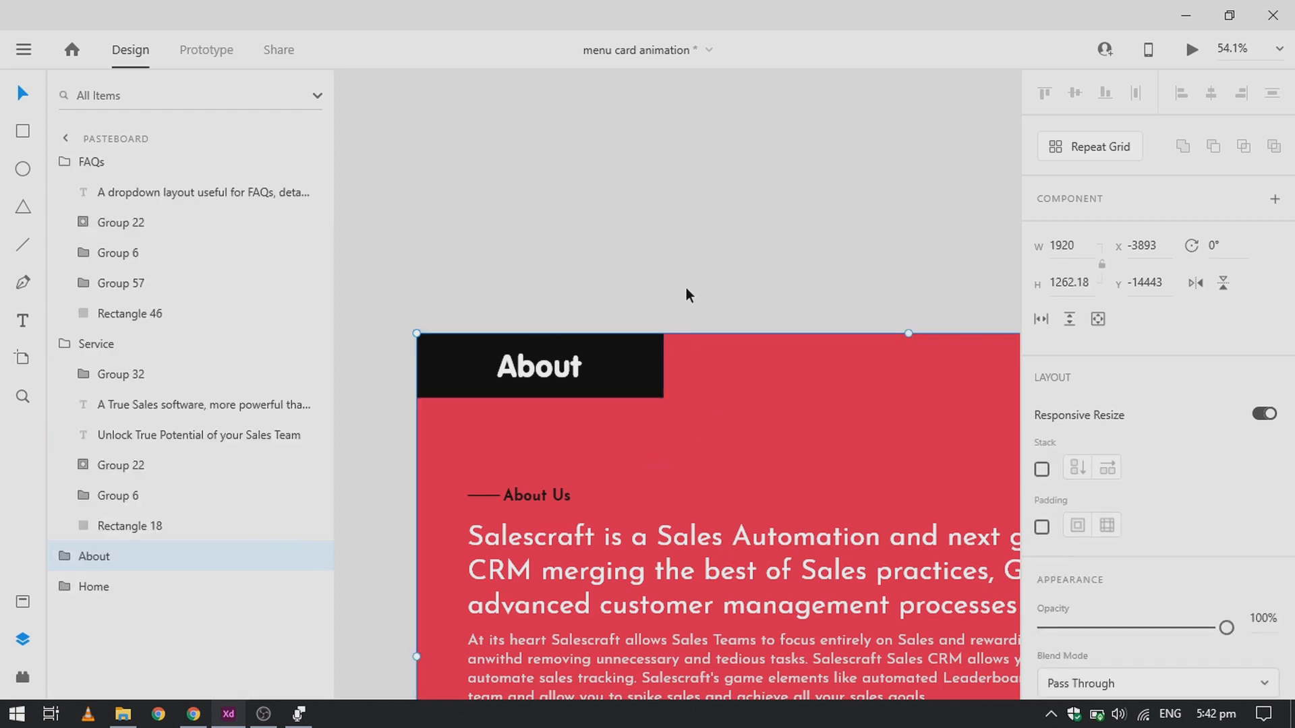
left_click(686, 288)
Draw a rectangle about 116 by 25 near the top-right corner of Artboard – 2 and set its corner radius to 50
scroll(686, 287, "down", 2)
scroll(473, 228, "down", 5)
scroll(474, 229, "down", 5)
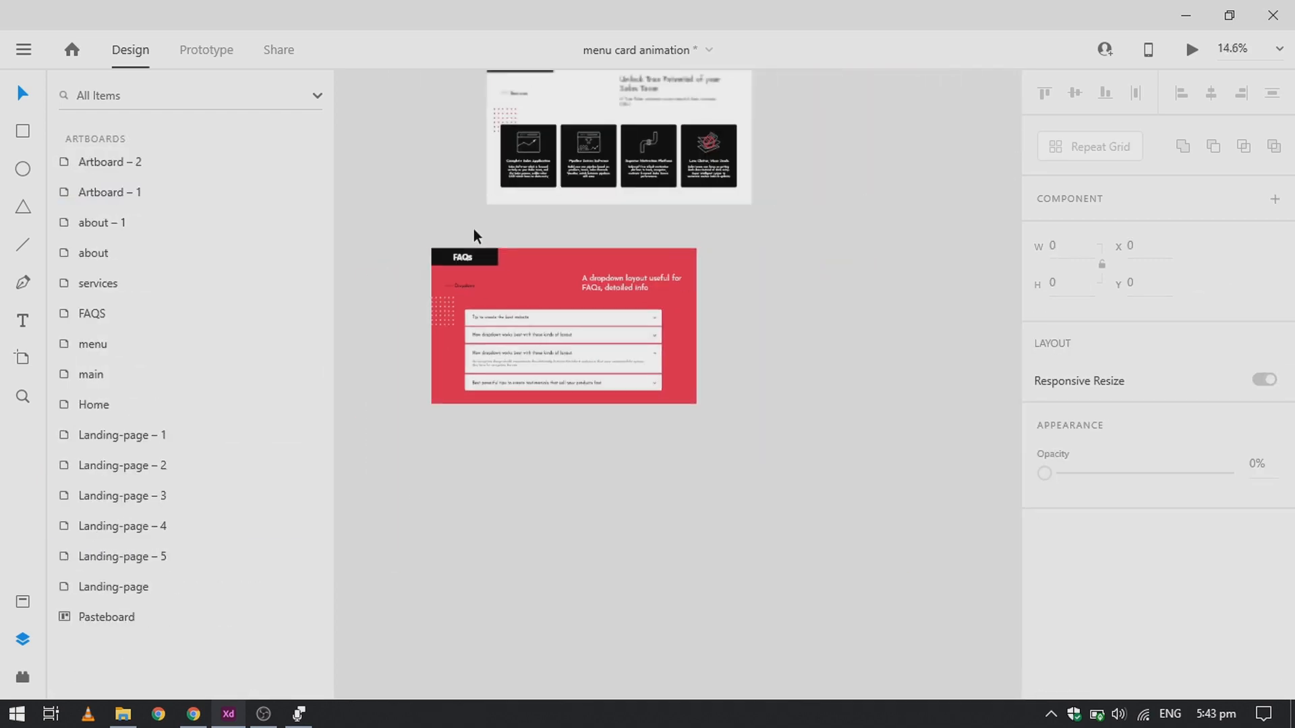
scroll(474, 229, "up", 6)
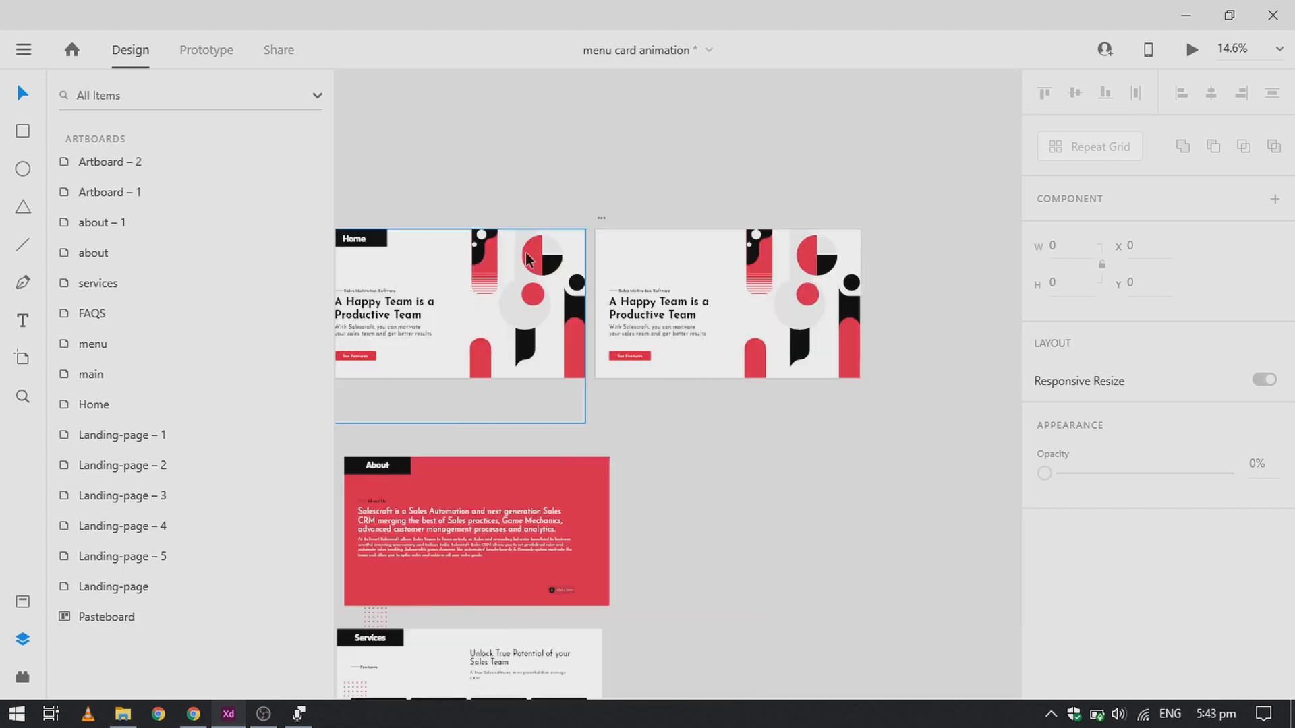
scroll(827, 245, "up", 8)
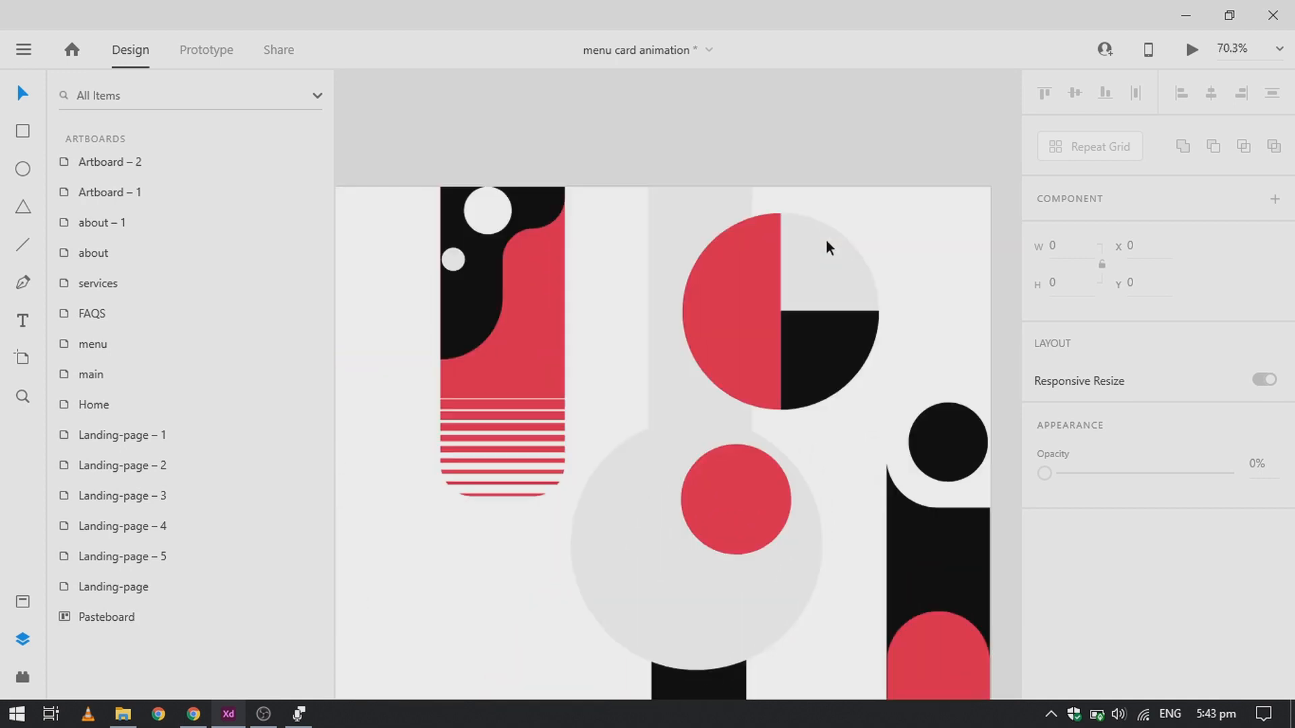
left_click(25, 137)
left_click_drag(875, 225, 951, 241)
scroll(1146, 553, "down", 1)
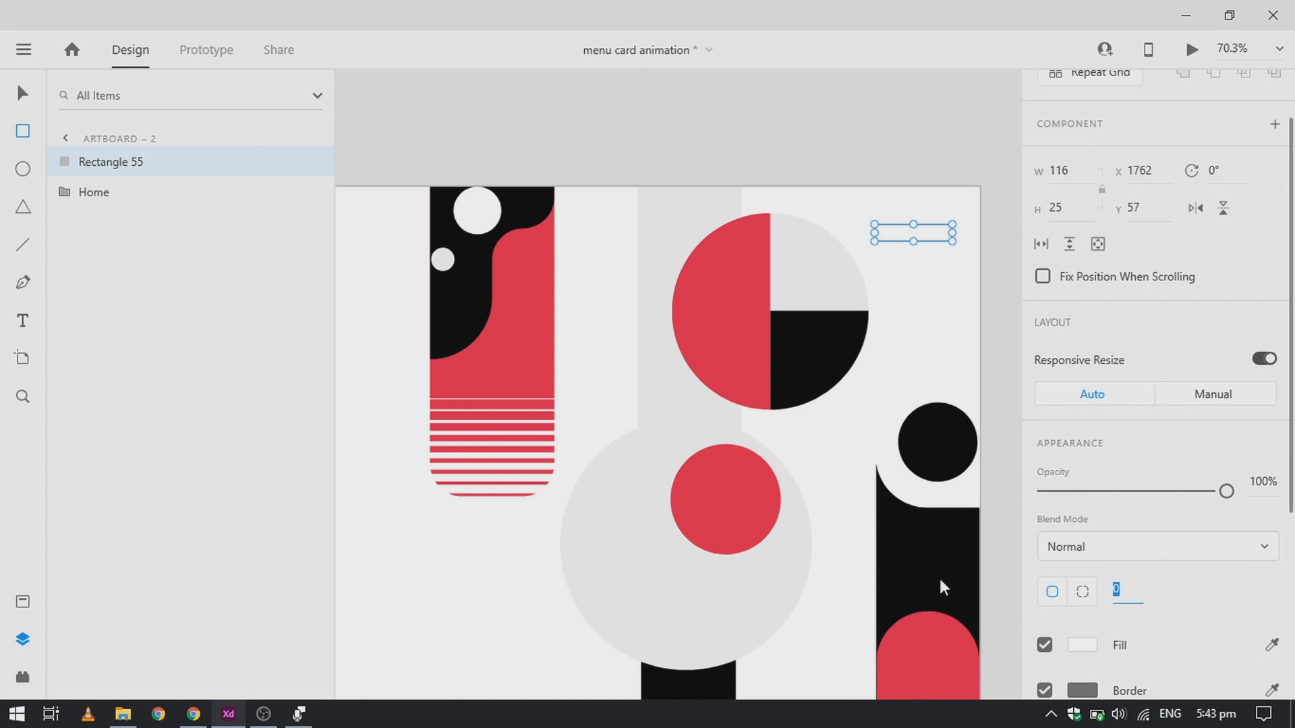
type("50")
key("Return")
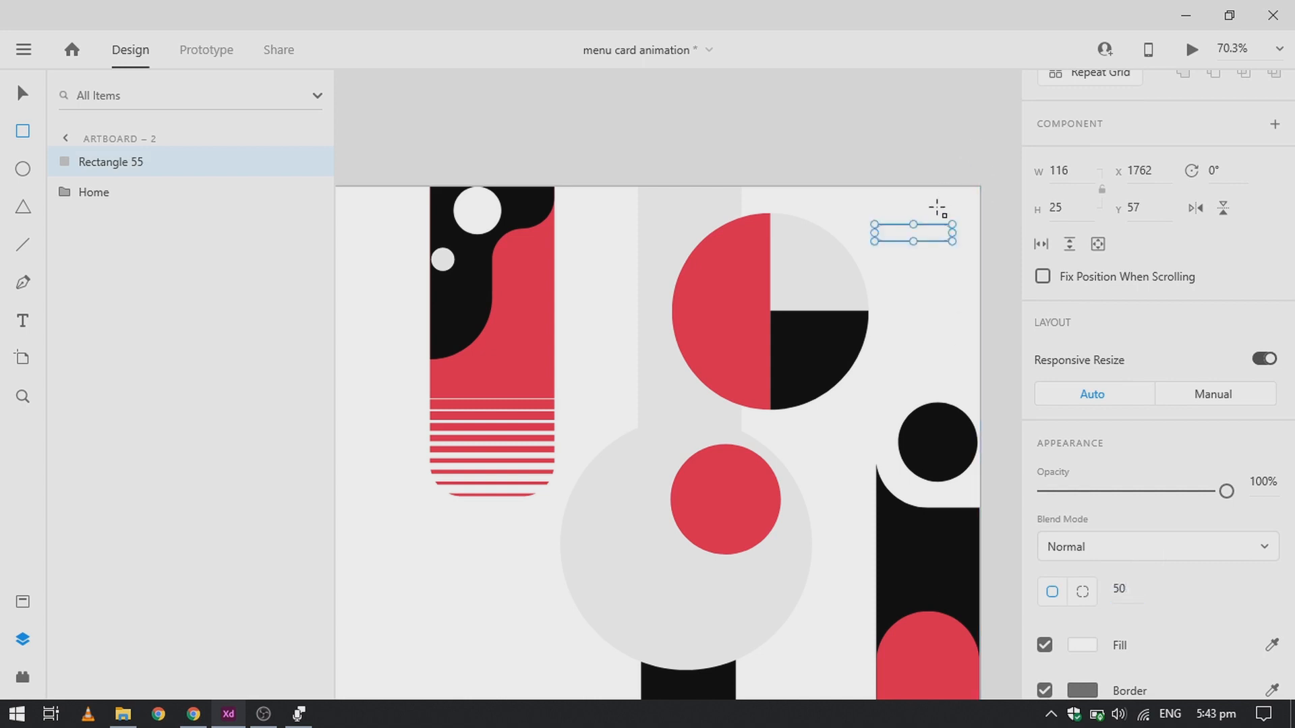
Remove the rounded bar's border and fill it with the red #DC2249 sampled from the large circle
key("v")
scroll(1188, 545, "down", 3)
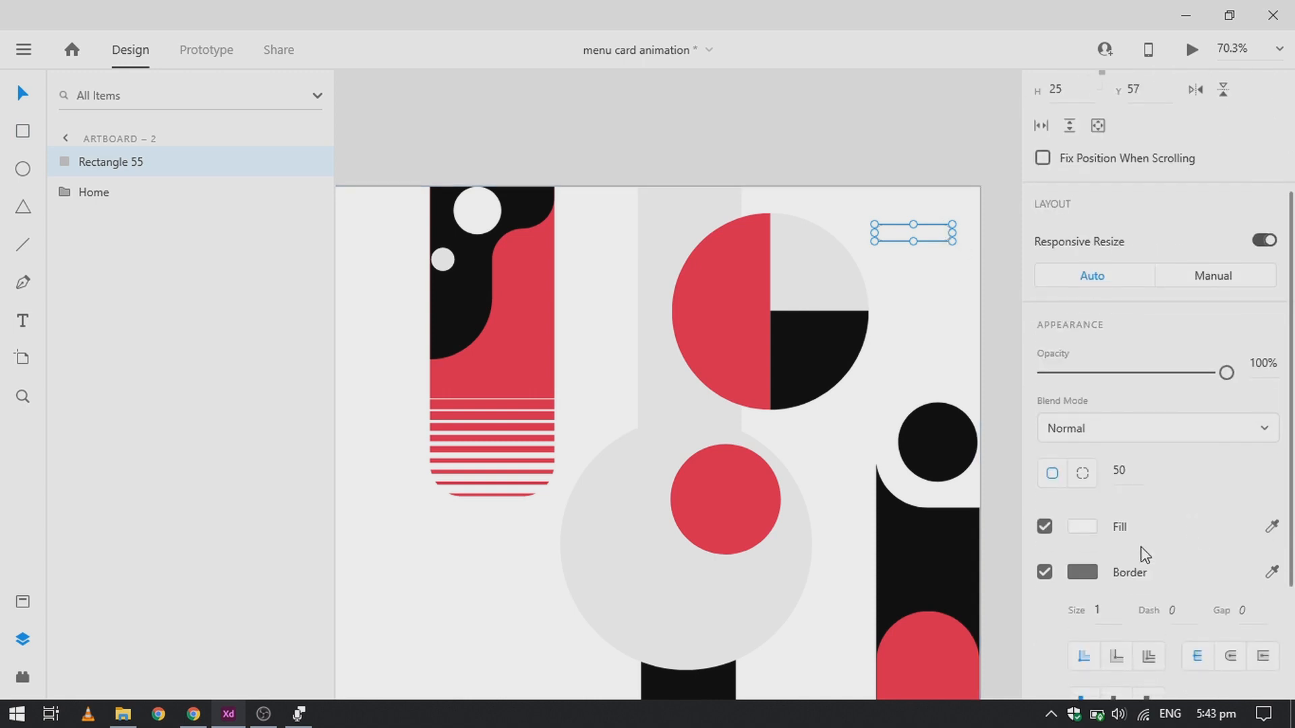
left_click(1045, 572)
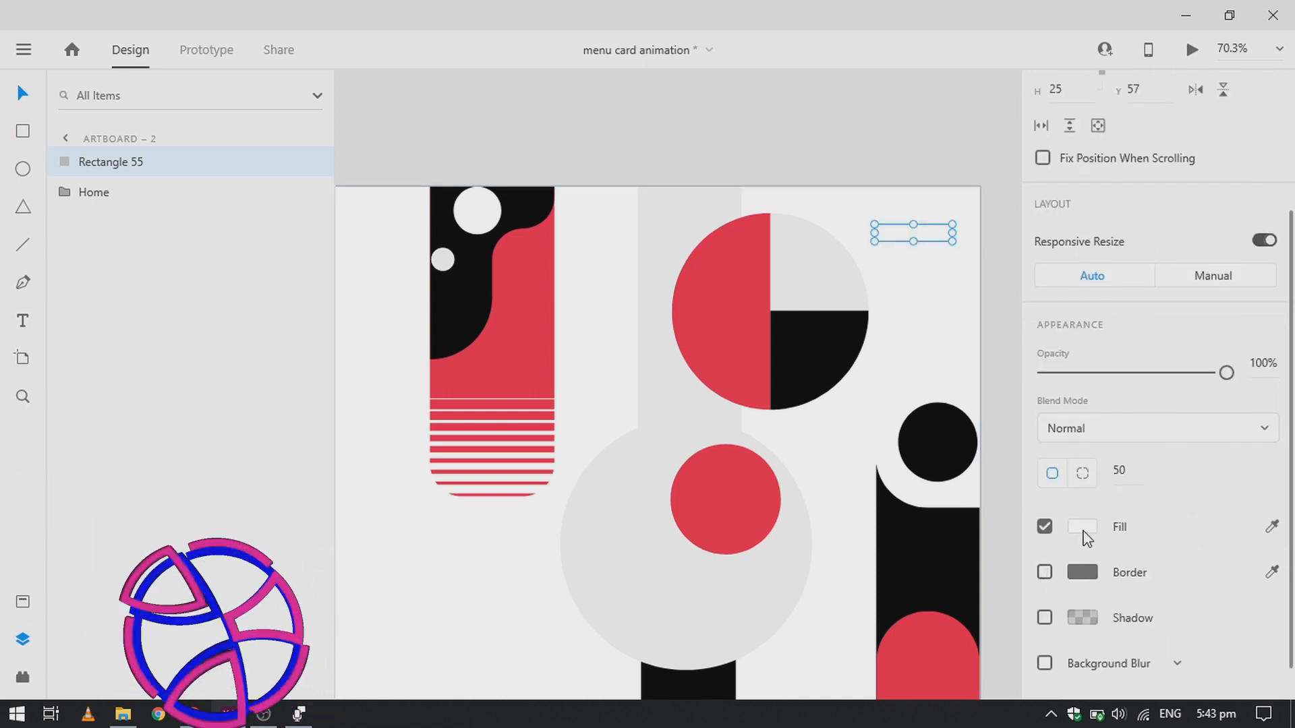
left_click(1081, 531)
left_click(1017, 612)
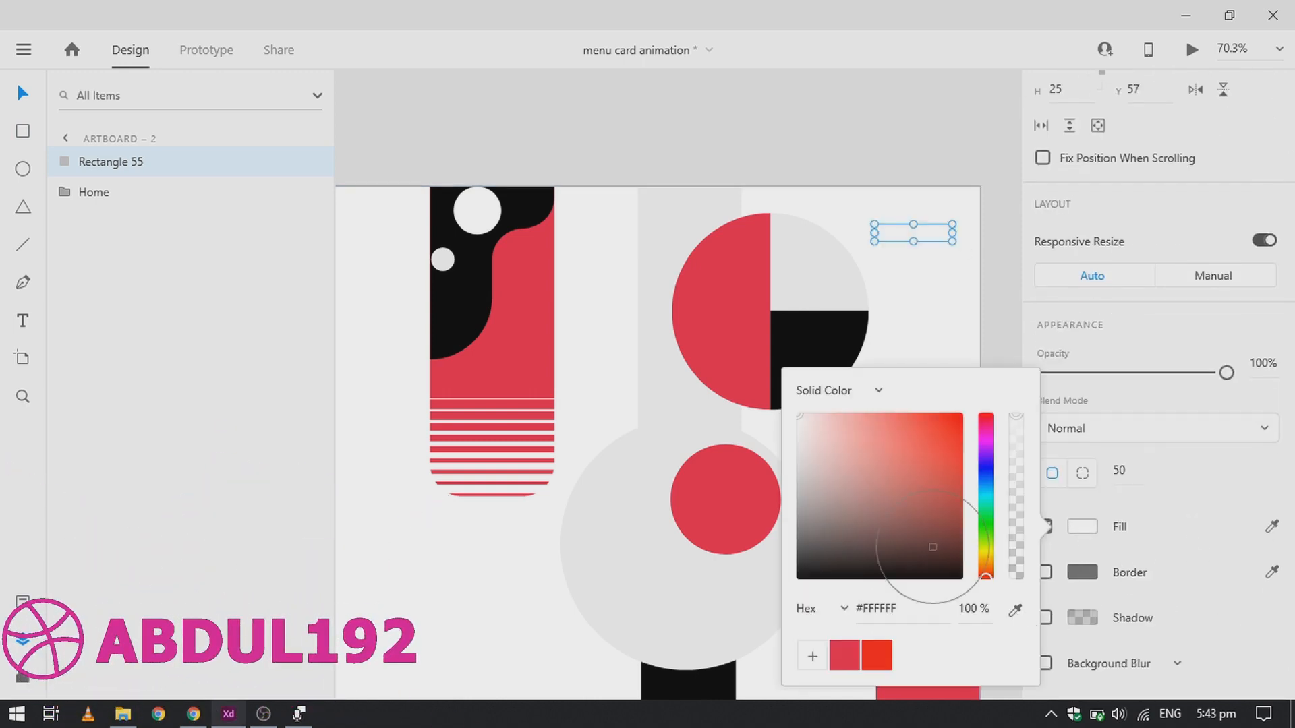
left_click(746, 295)
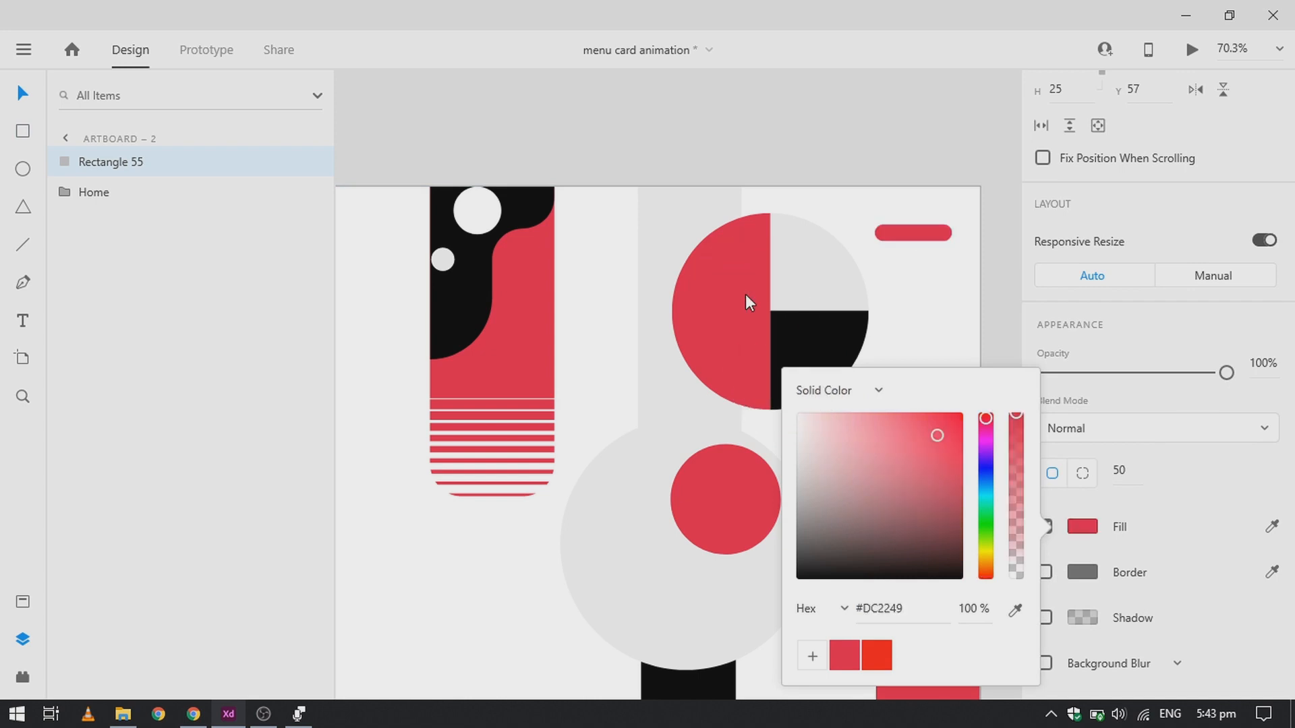
Duplicate the red bar twice, stacked evenly below the original, and group the three bars
left_click(938, 231)
left_click_drag(938, 231, 938, 279)
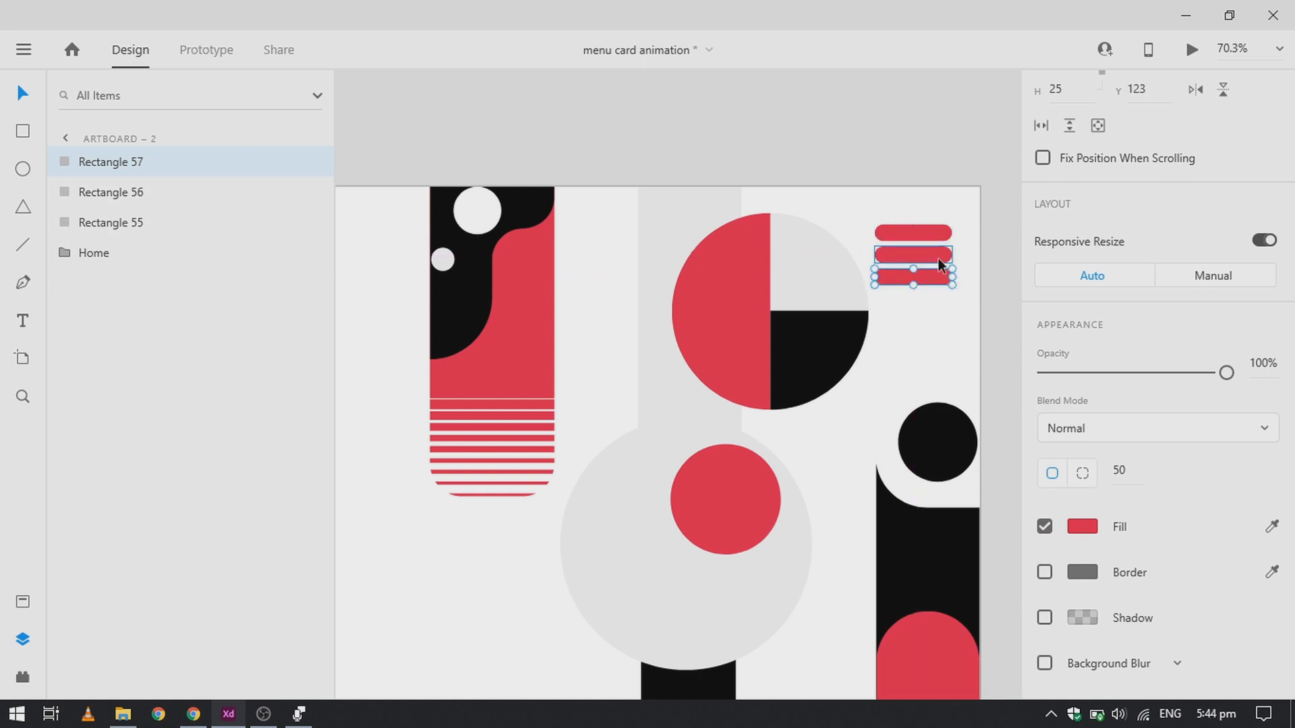
left_click(937, 258, "shift")
left_click(941, 239, "shift")
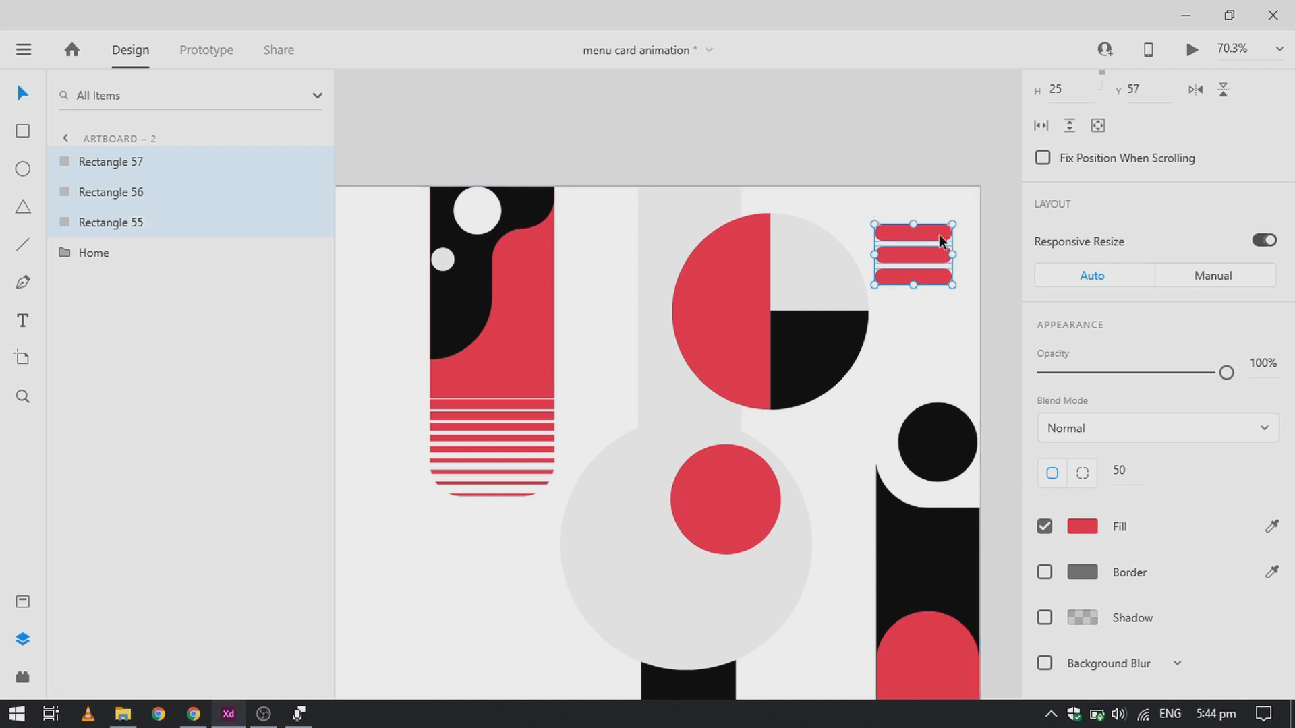
key("ctrl+g")
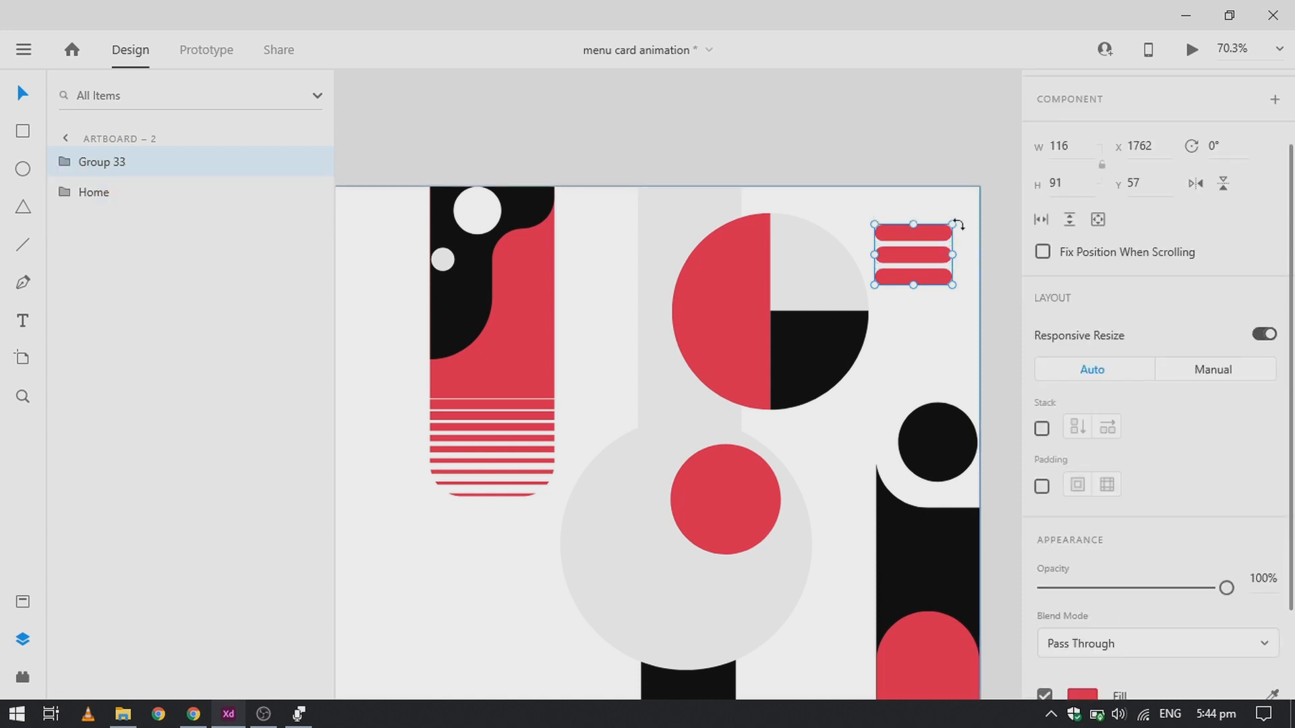
Scale the bar group down to about 42 by 33 and shorten its middle bar at both ends to about 30 wide
left_click_drag(953, 222, 927, 237)
scroll(927, 237, "up", 5)
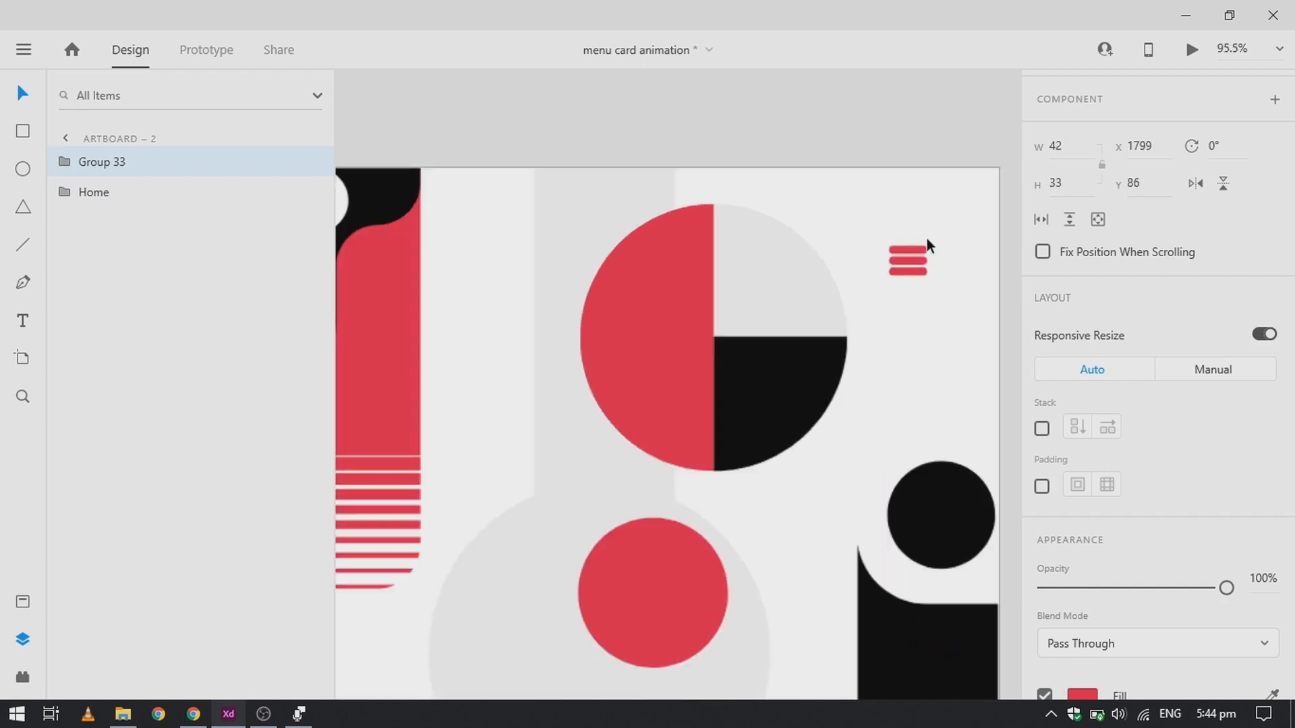
double_click(910, 285)
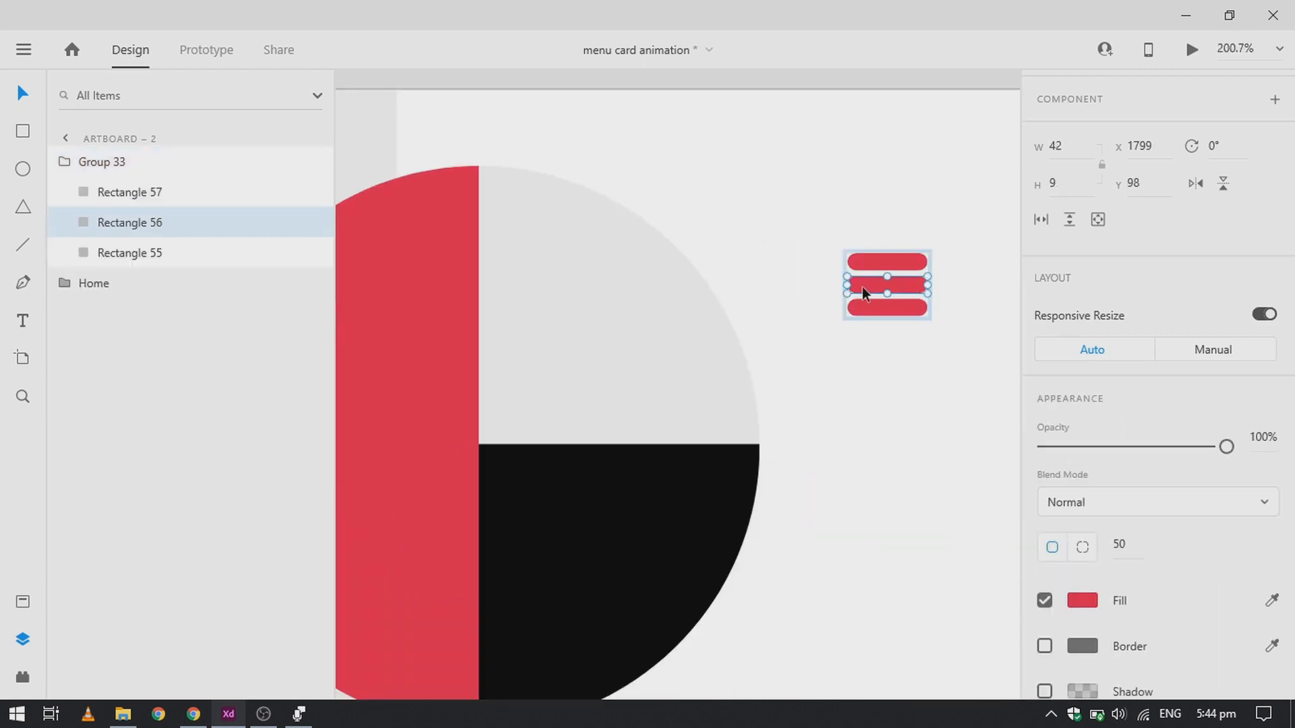
scroll(868, 282, "up", 3)
left_click_drag(836, 285, 846, 284)
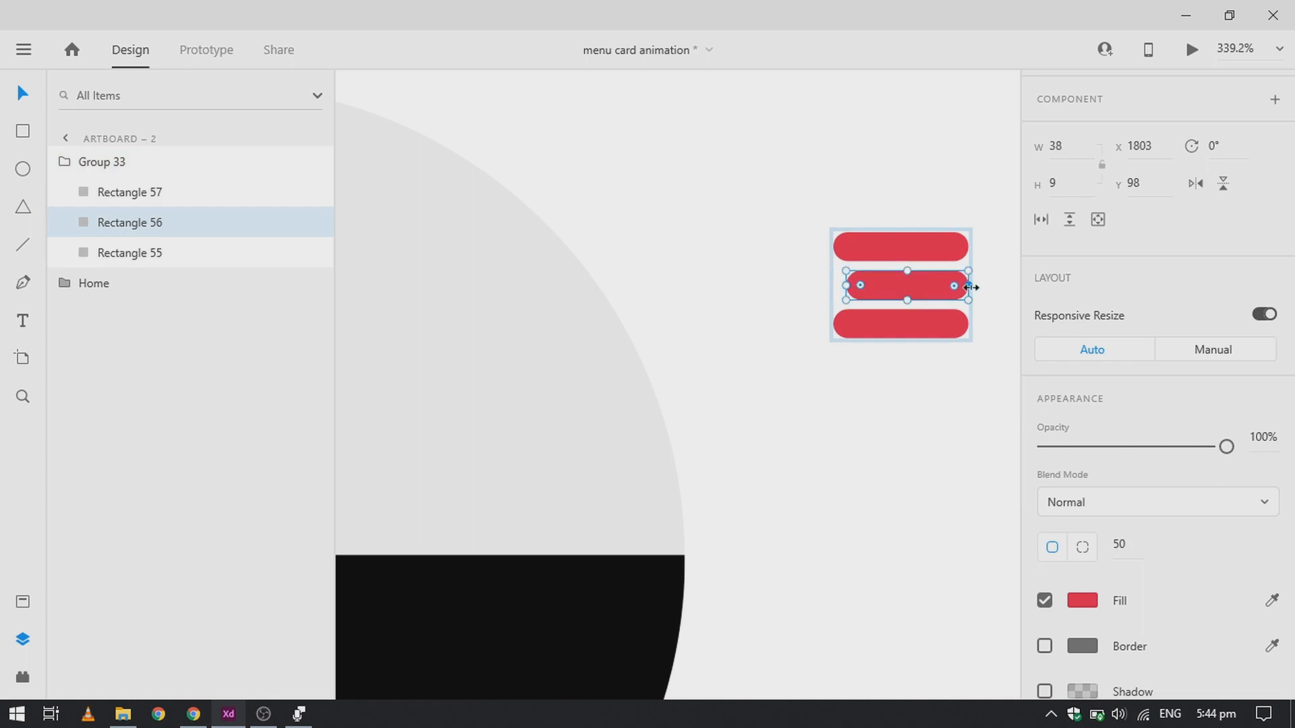
left_click_drag(970, 287, 942, 289)
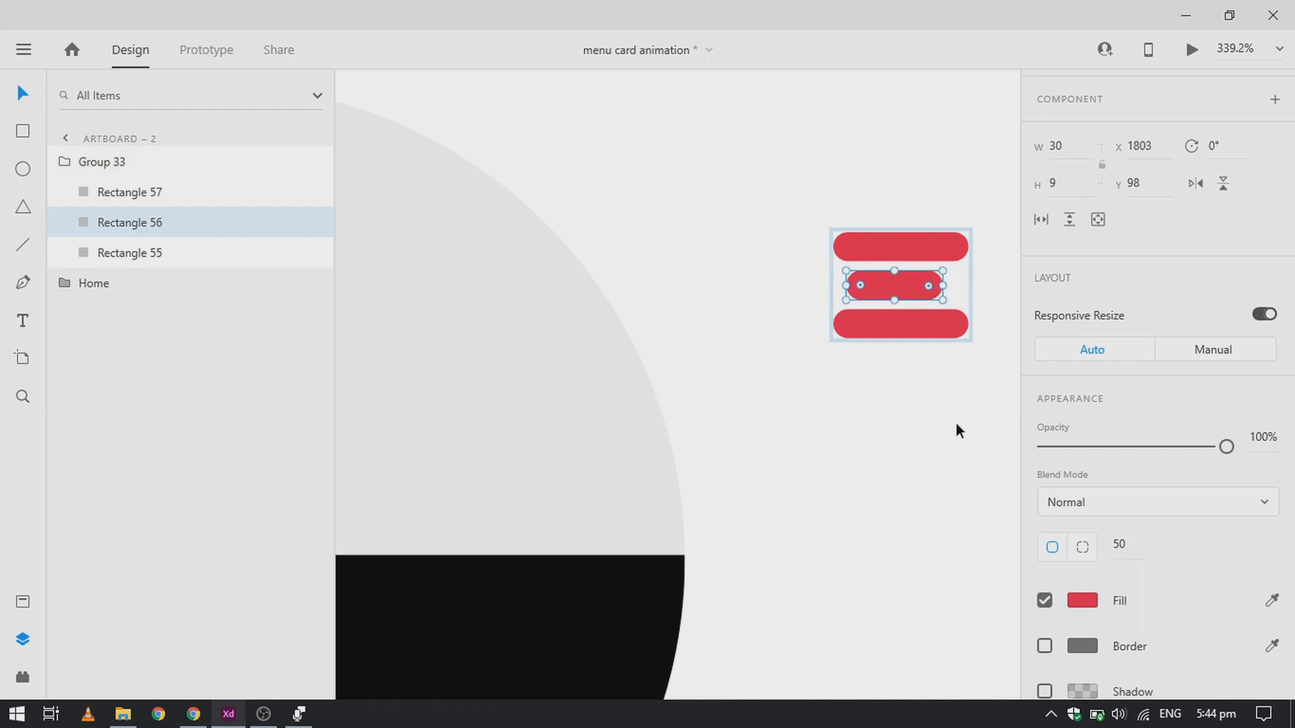
left_click(958, 428)
Move the three-bar menu icon closer to the top-right corner of Artboard – 2
scroll(957, 427, "down", 10)
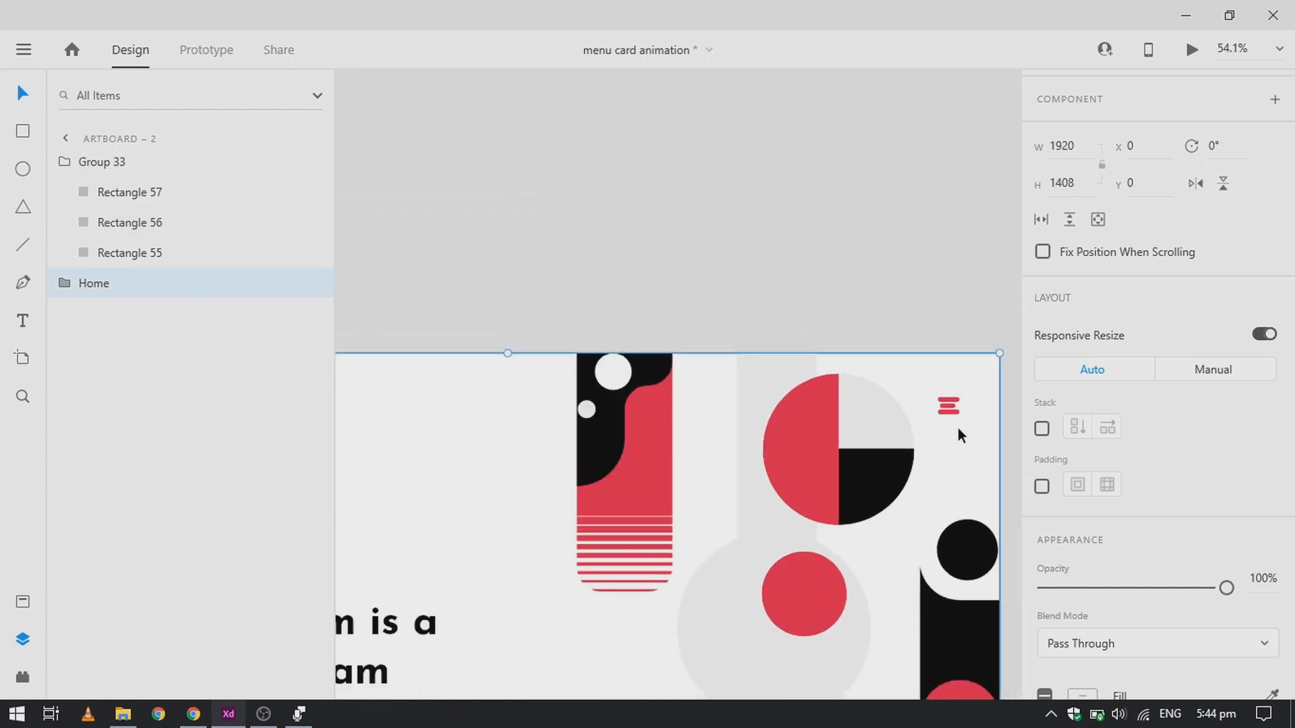
left_click(956, 403)
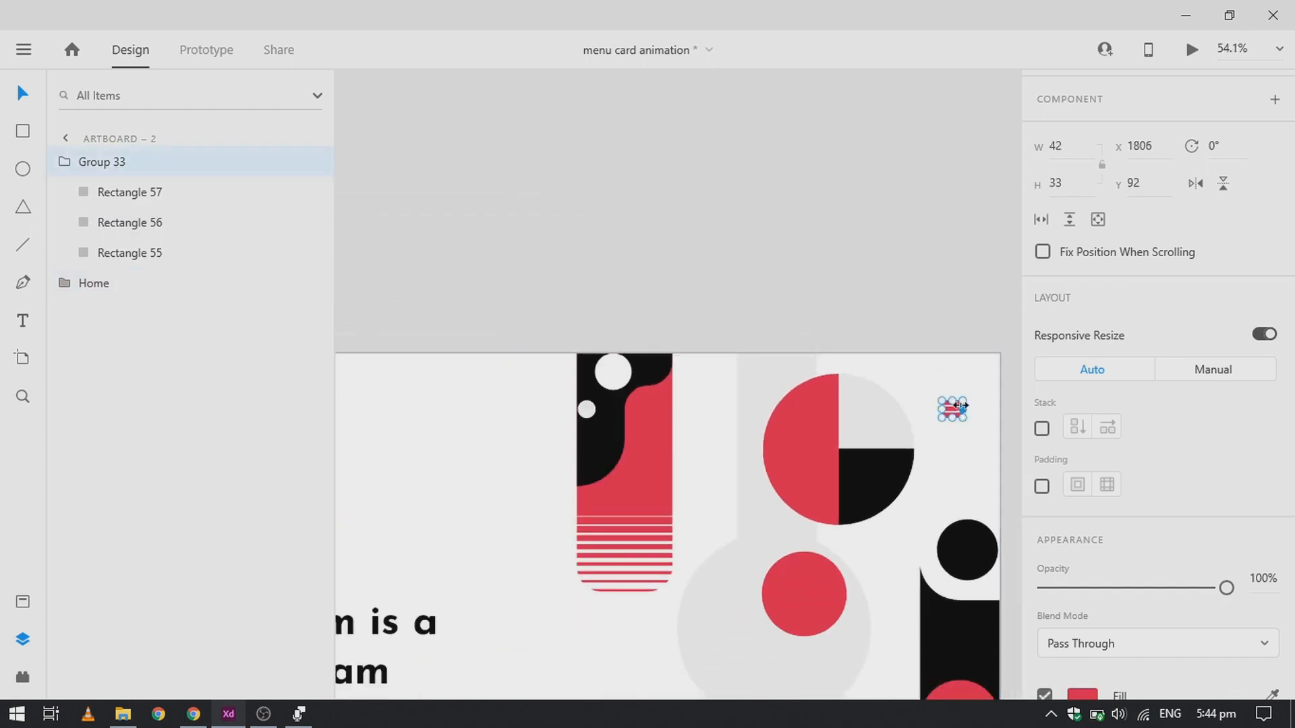
left_click_drag(961, 405, 969, 405)
left_click(973, 468)
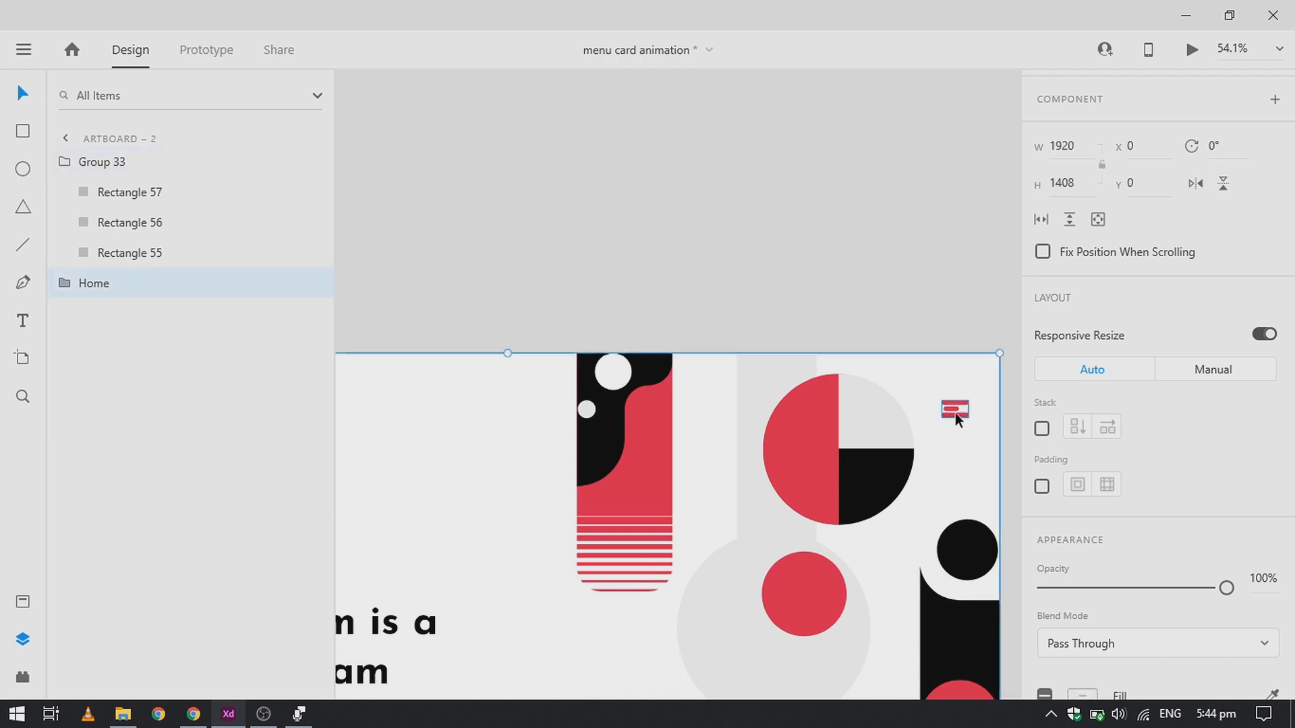
left_click_drag(955, 413, 966, 382)
left_click(960, 456)
Move the red About section up to just below Artboard – 1
scroll(960, 456, "down", 5)
scroll(771, 350, "down", 2)
scroll(771, 350, "up", 2)
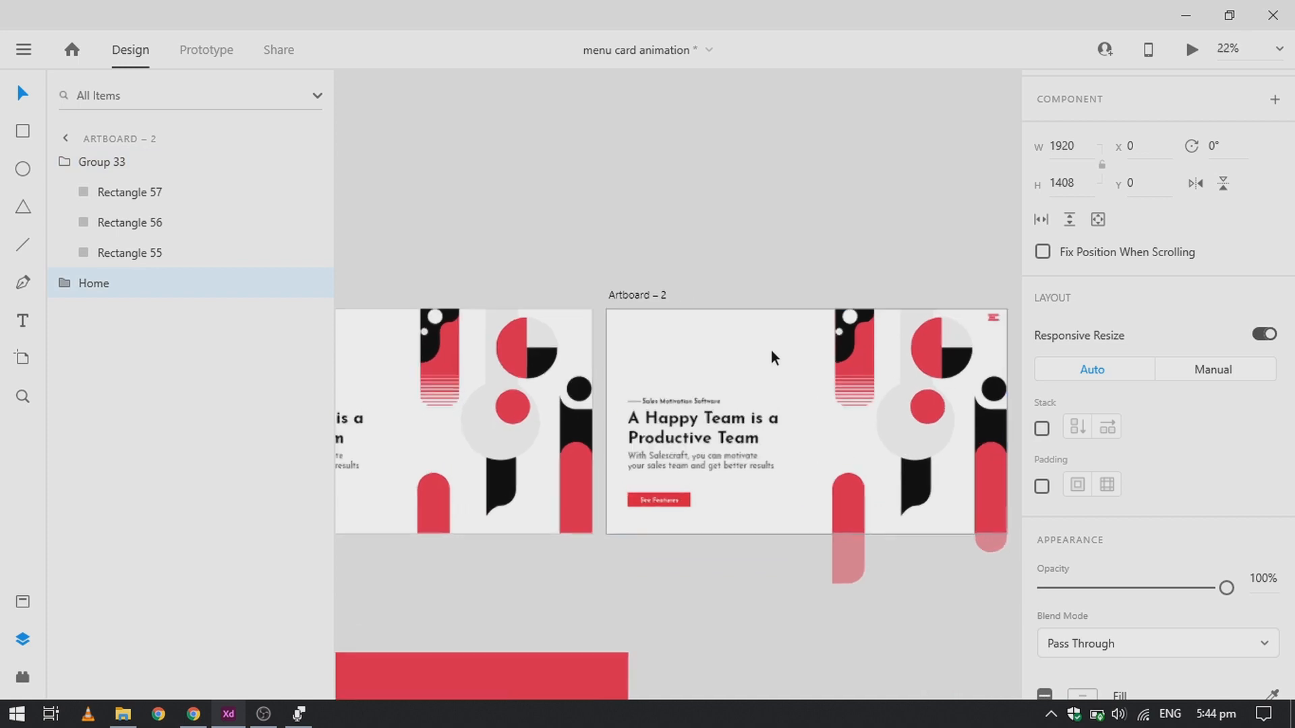
left_click(744, 234)
scroll(713, 462, "down", 3)
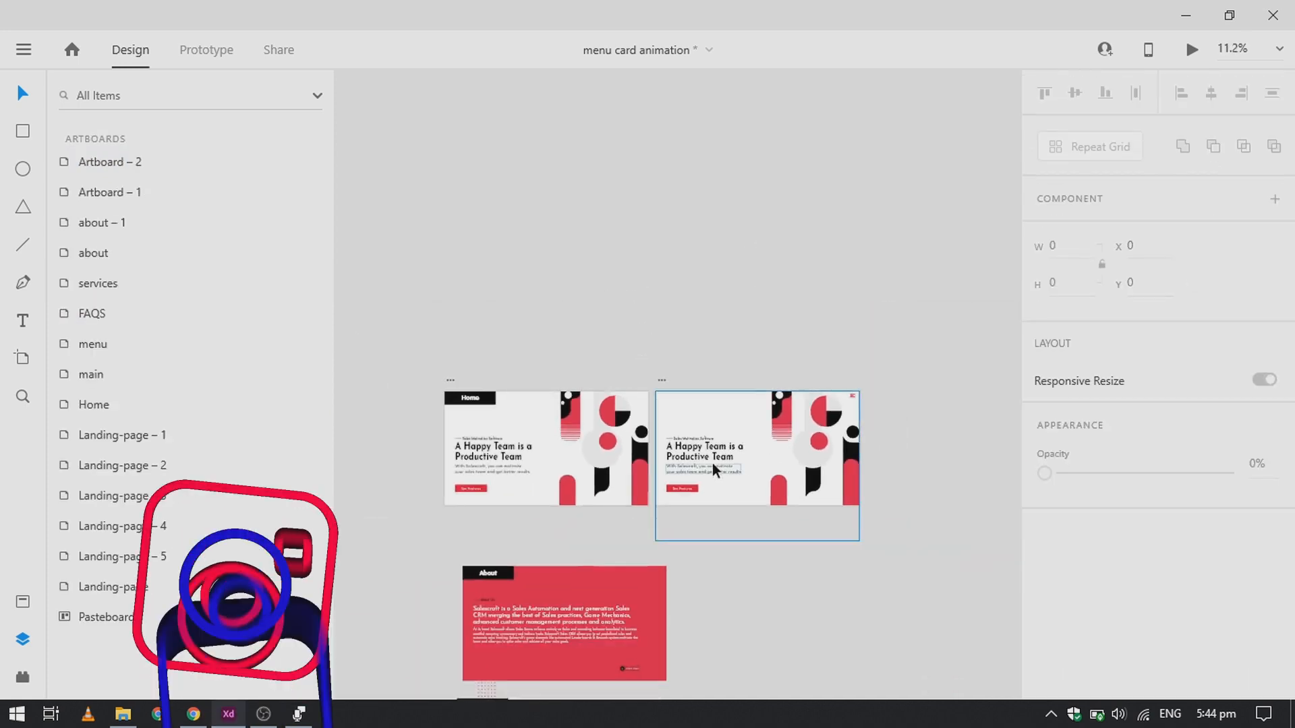
scroll(486, 485, "up", 2)
left_click(614, 667)
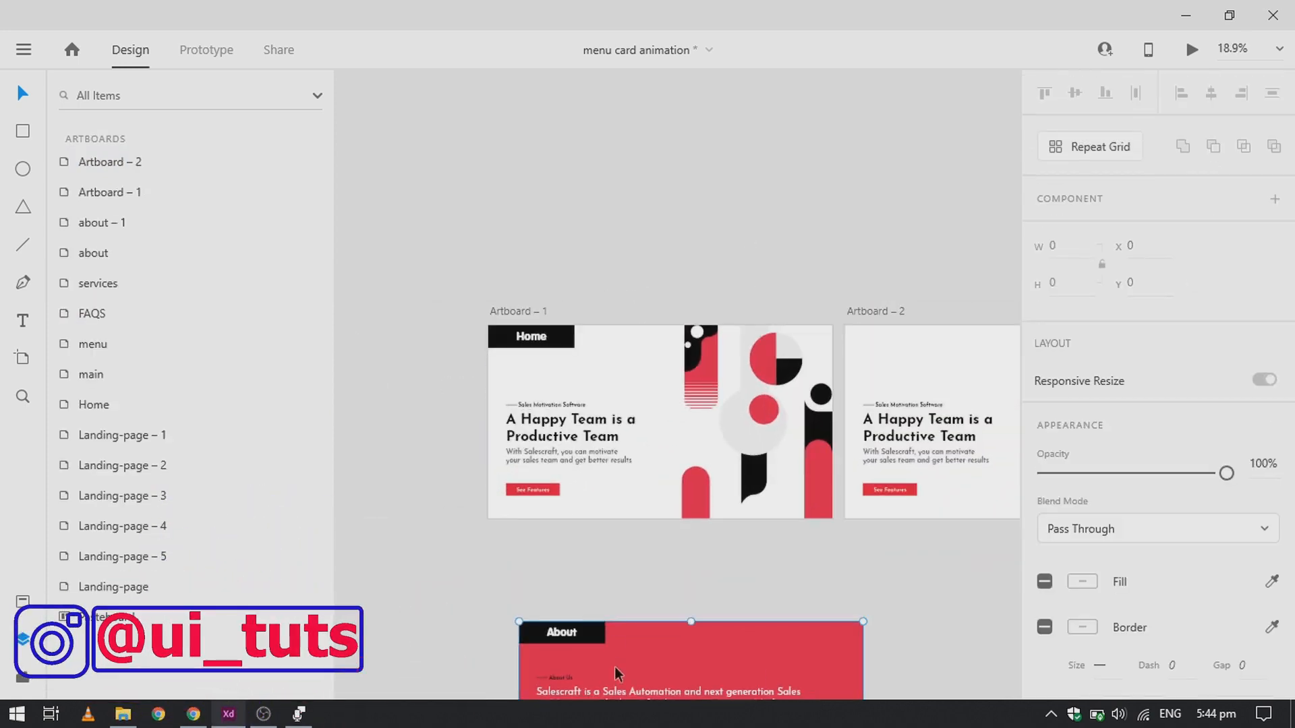
left_click_drag(605, 609, 591, 510)
scroll(556, 520, "up", 2)
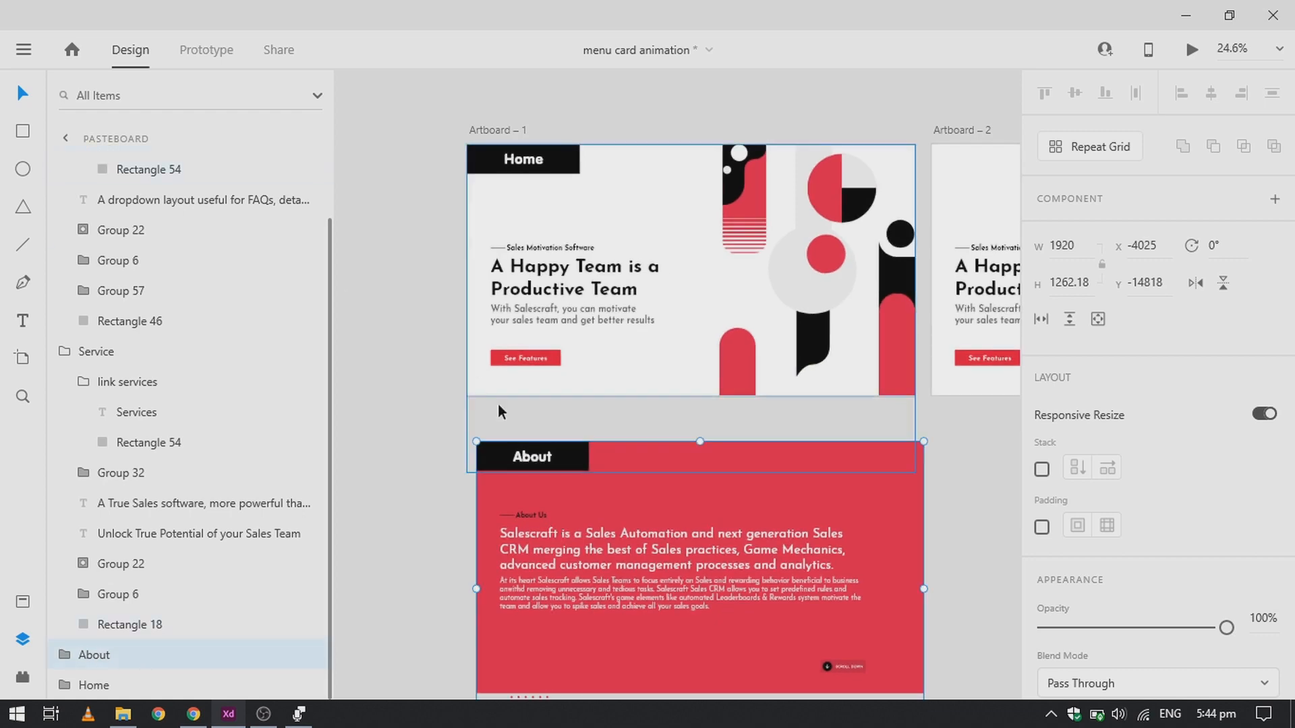
Move the About section onto Artboard – 1 just below the Home tab, at about X 39, Y 164
left_click_drag(597, 451, 581, 161)
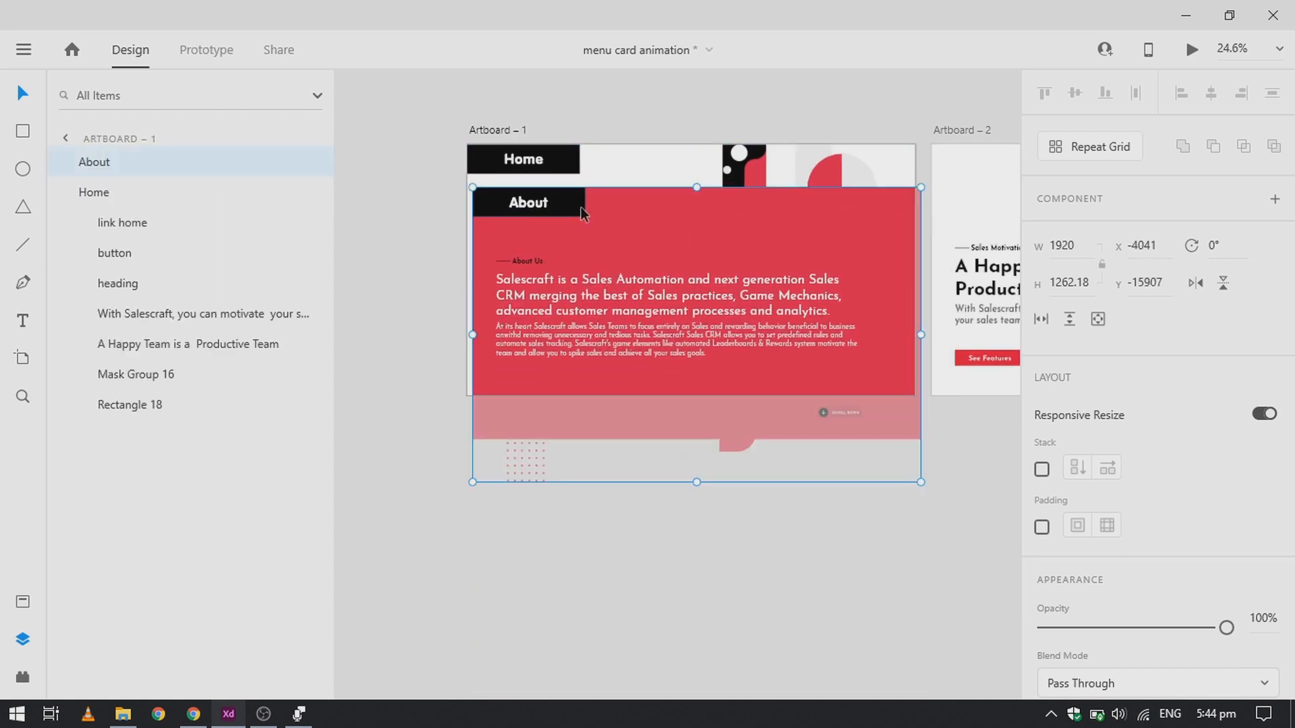
scroll(474, 157, "up", 2)
scroll(475, 157, "up", 4)
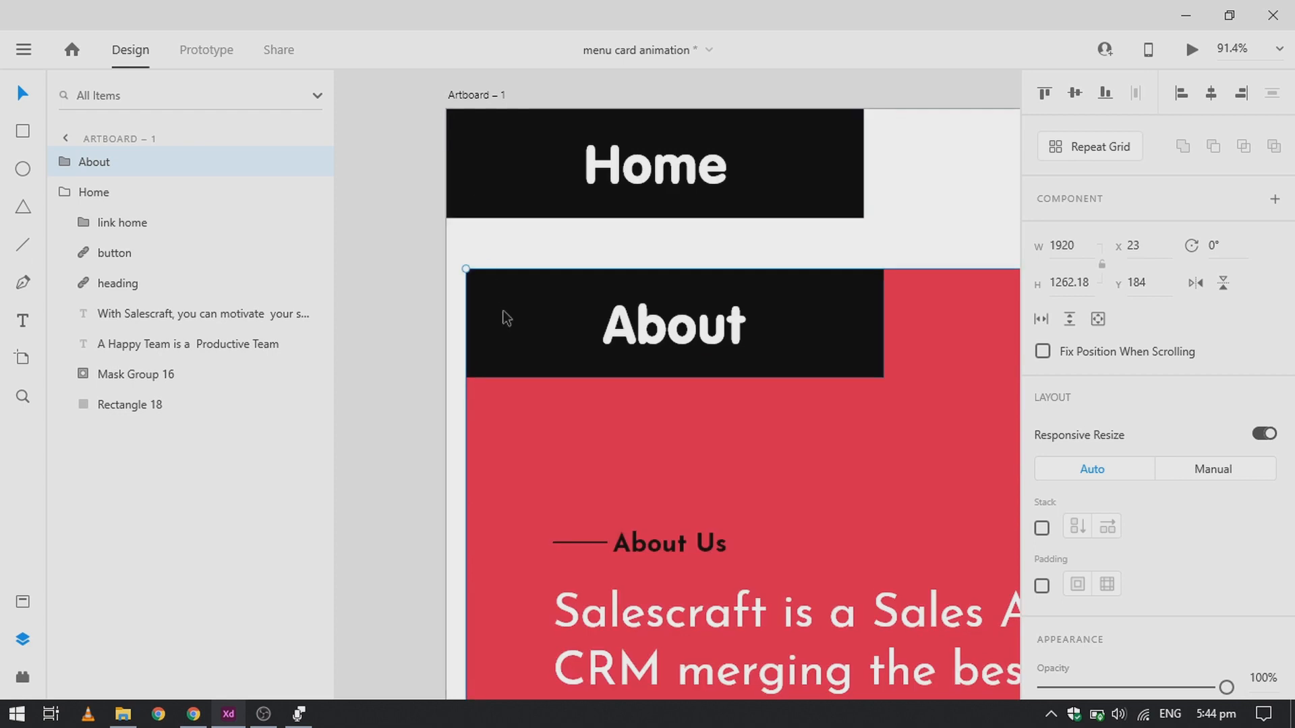
mouse_move(509, 318)
left_mouse_down()
mouse_move(528, 316)
mouse_move(523, 300)
left_mouse_up()
Move the Services section onto Artboard – 1 just below the About tab, at about X 84, Y 328
scroll(523, 299, "down", 5)
scroll(524, 300, "down", 5)
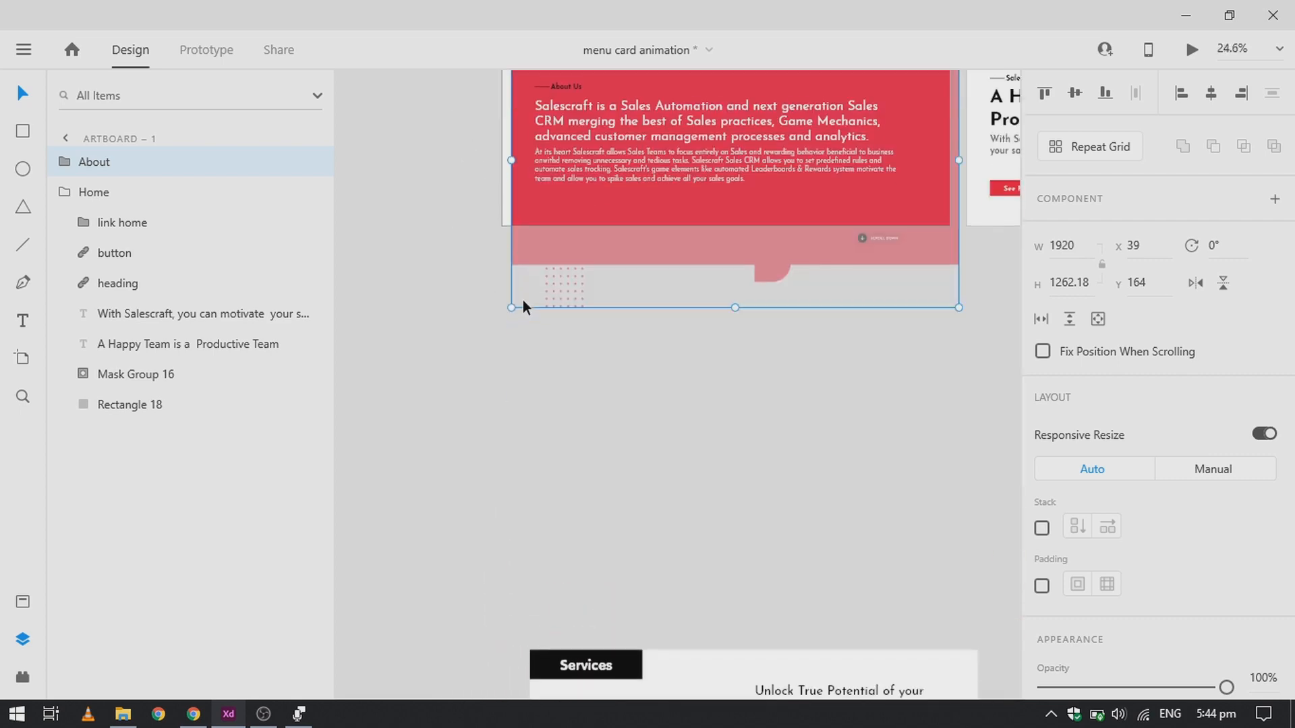
left_click_drag(630, 297, 587, 141)
scroll(561, 145, "up", 2)
scroll(560, 146, "up", 1)
scroll(559, 147, "up", 1)
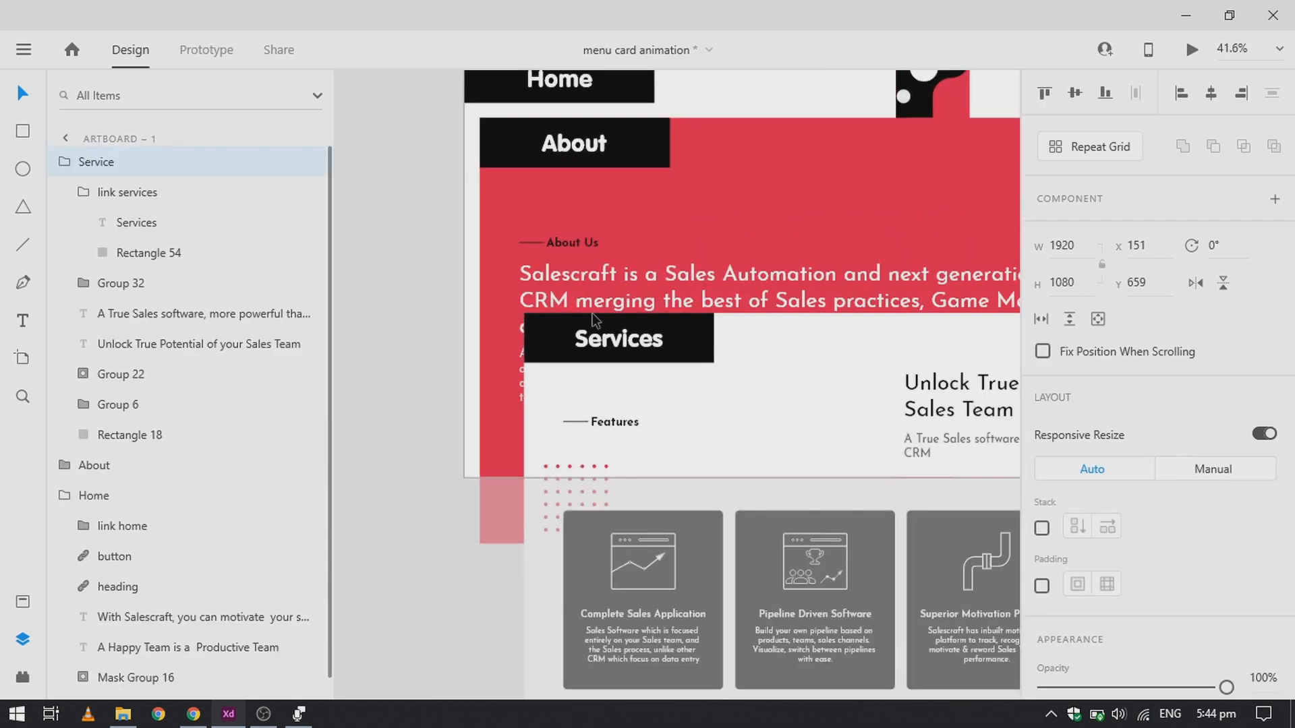
left_click_drag(592, 313, 569, 189)
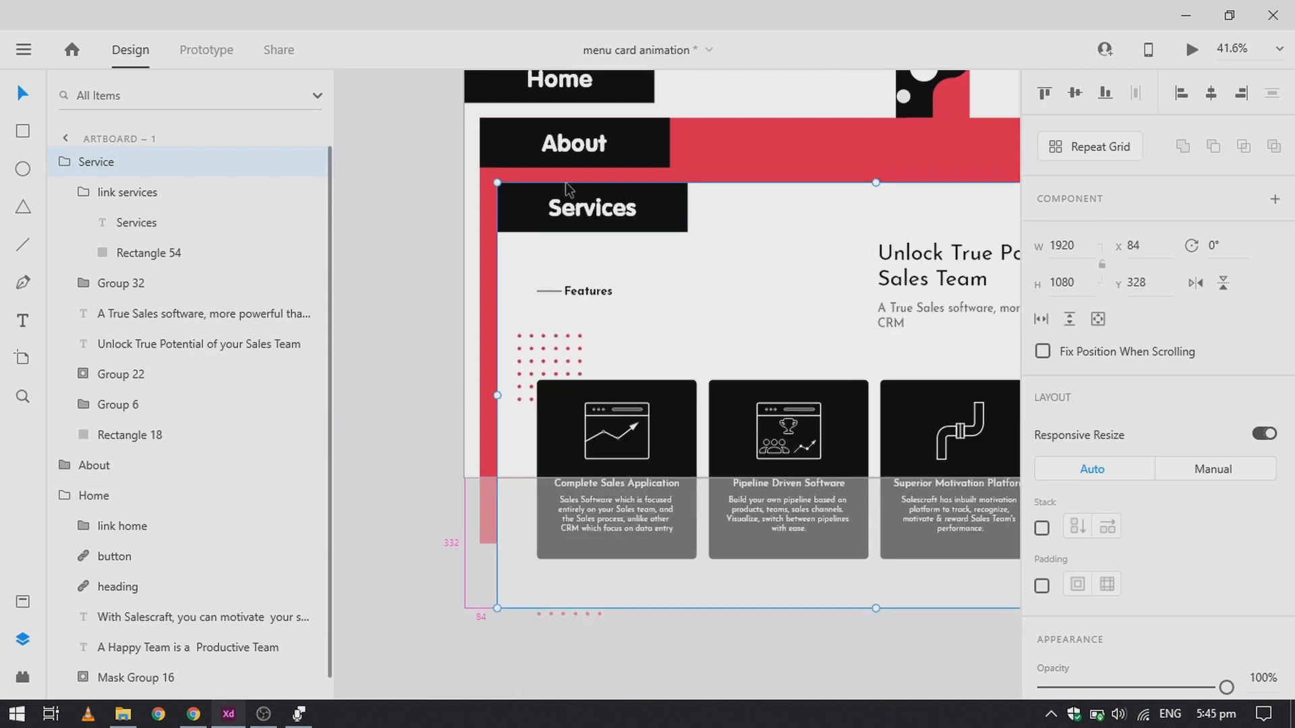
Bring the FAQs section onto Artboard – 1 below the Services tab and nudge it up to X 123, Y 488
scroll(566, 184, "down", 3)
scroll(567, 184, "up", 3)
scroll(567, 184, "down", 8)
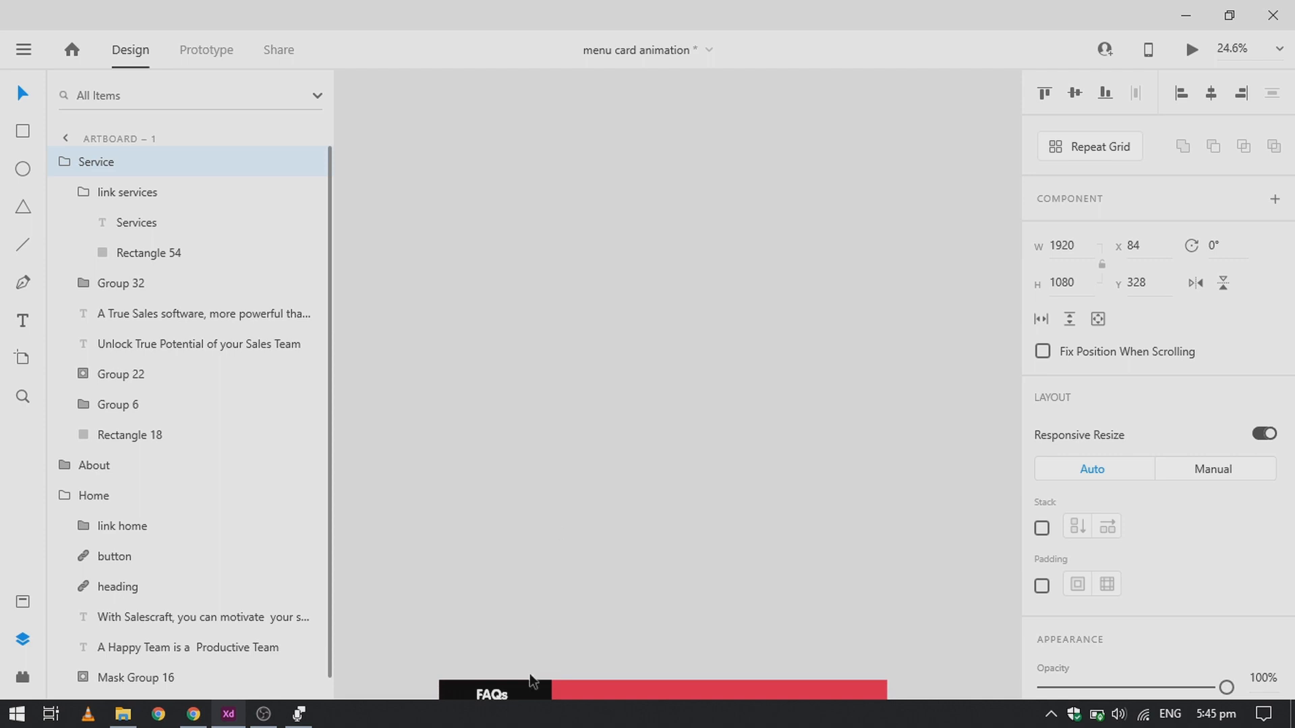
left_click_drag(533, 695, 645, 202)
scroll(638, 136, "up", 6)
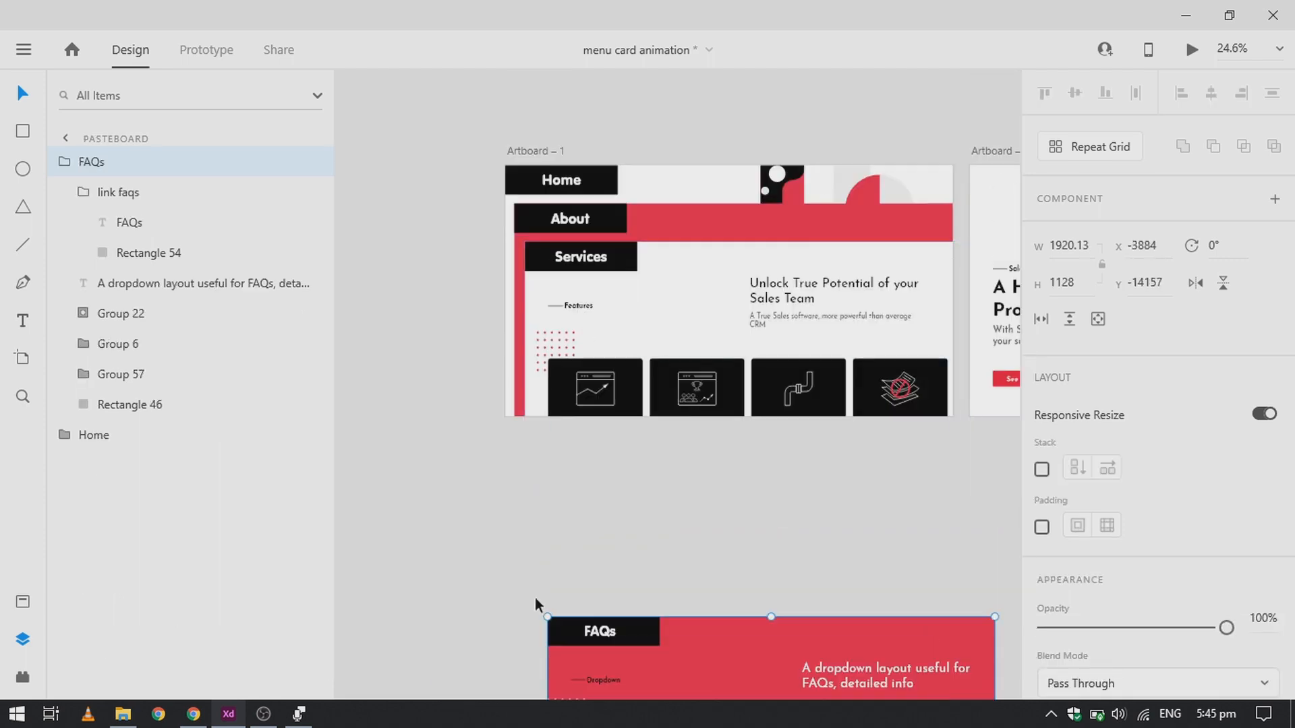
left_click_drag(603, 621, 589, 297)
scroll(556, 318, "up", 4)
key("shift+Up")
key("shift+Up")
key("shift+Up")
key("shift+Up")
key("shift+Up")
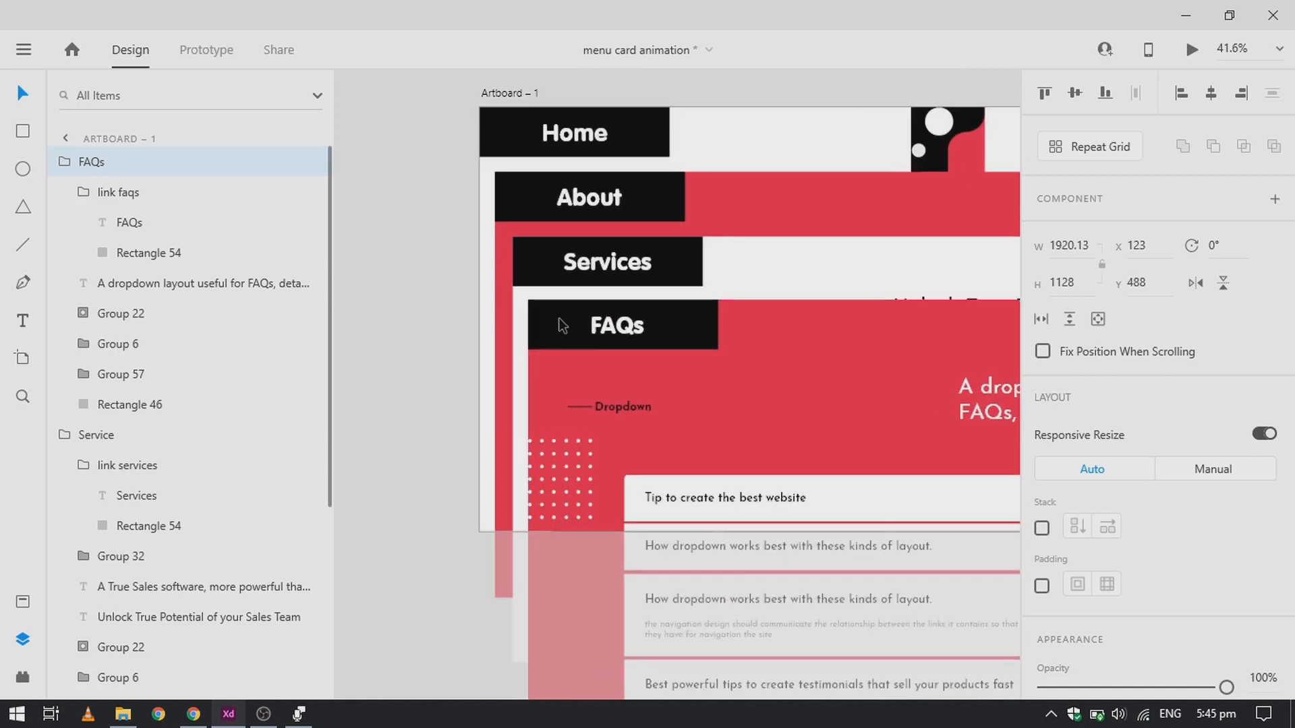
Duplicate Artboard – 1 and place the copy directly below the original, at X -4064, Y -14823
scroll(563, 325, "down", 6)
left_click(487, 466)
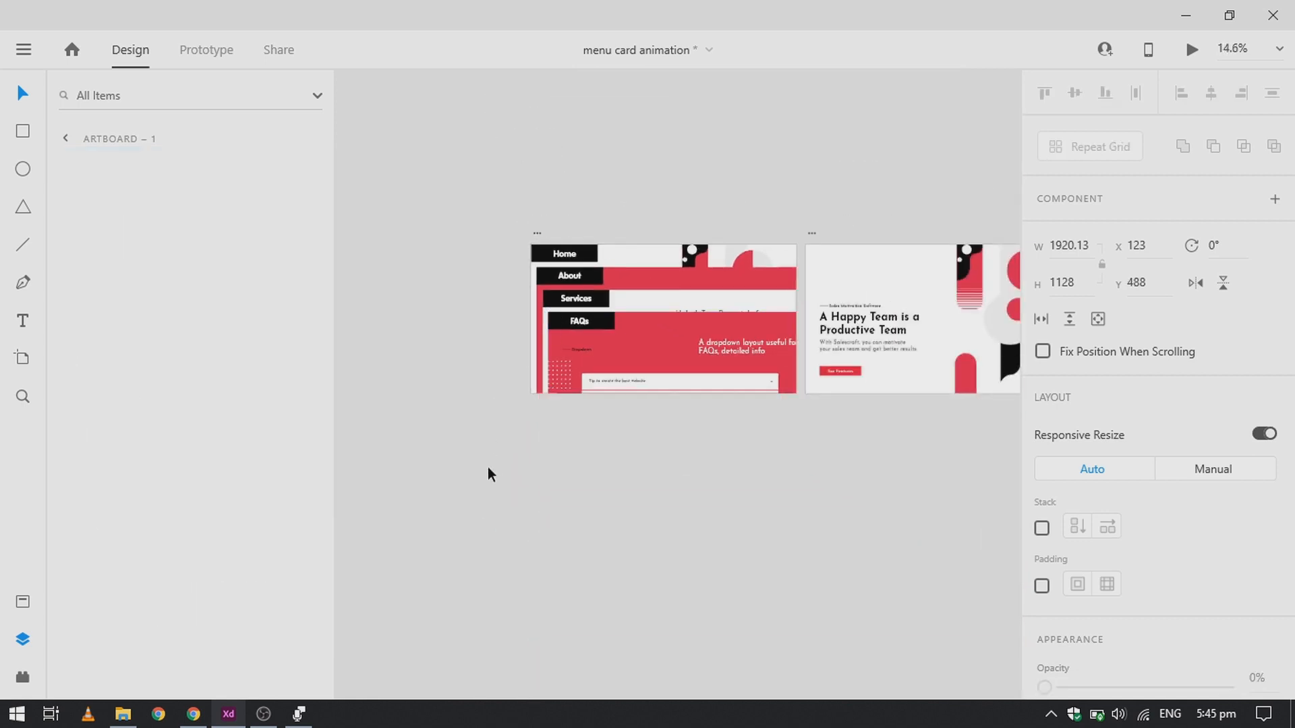
scroll(840, 339, "up", 2)
scroll(604, 310, "down", 4)
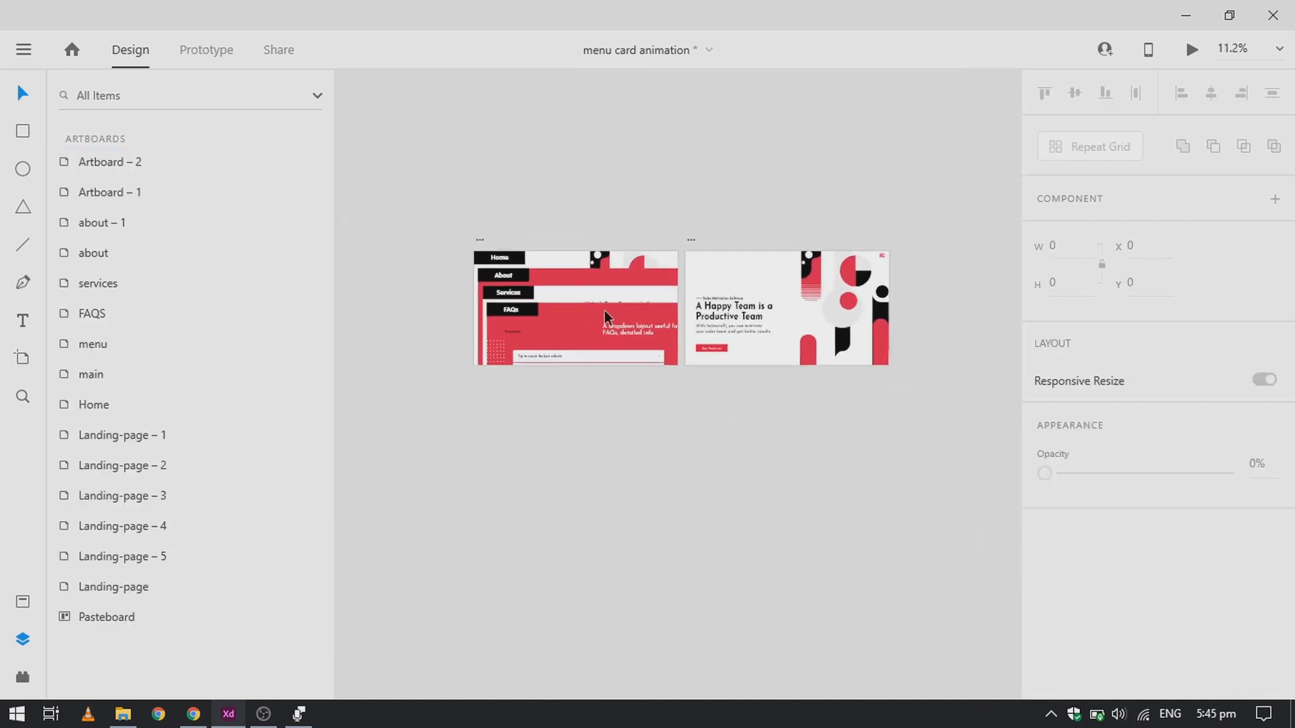
left_click(479, 240)
key("ctrl+d")
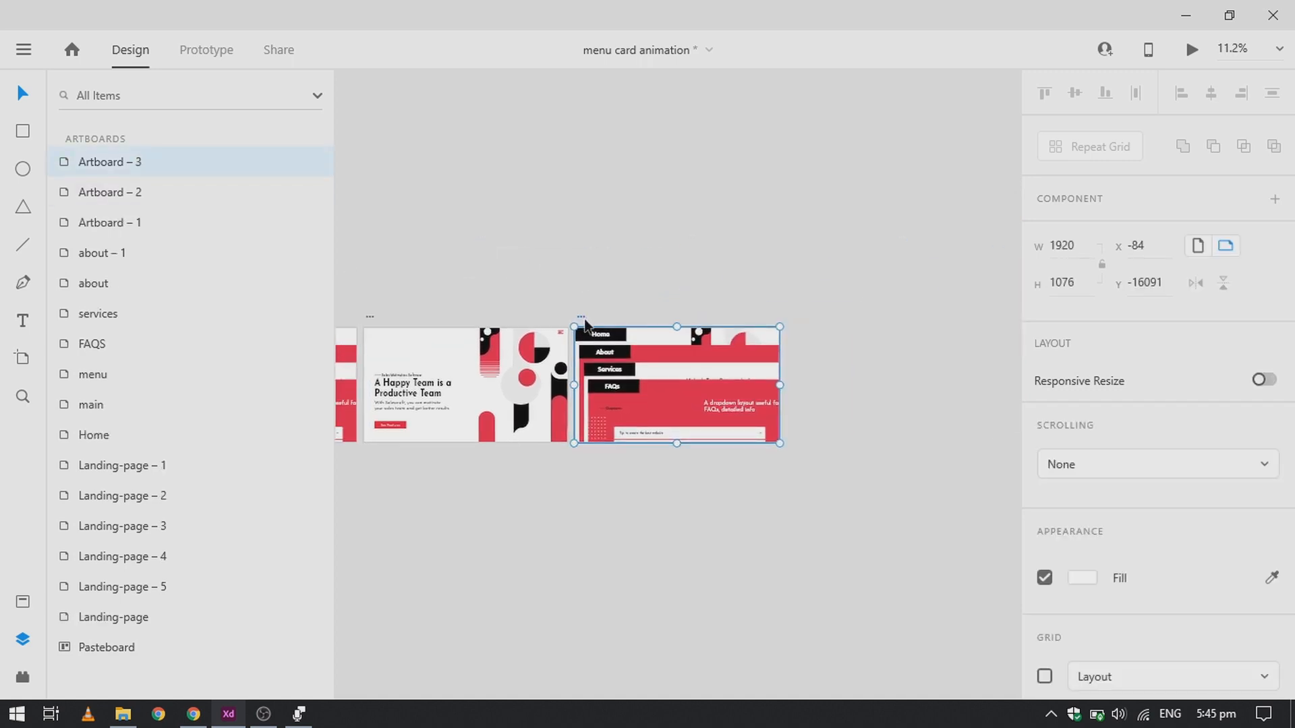
left_click_drag(585, 326, 430, 447)
scroll(453, 526, "up", 2)
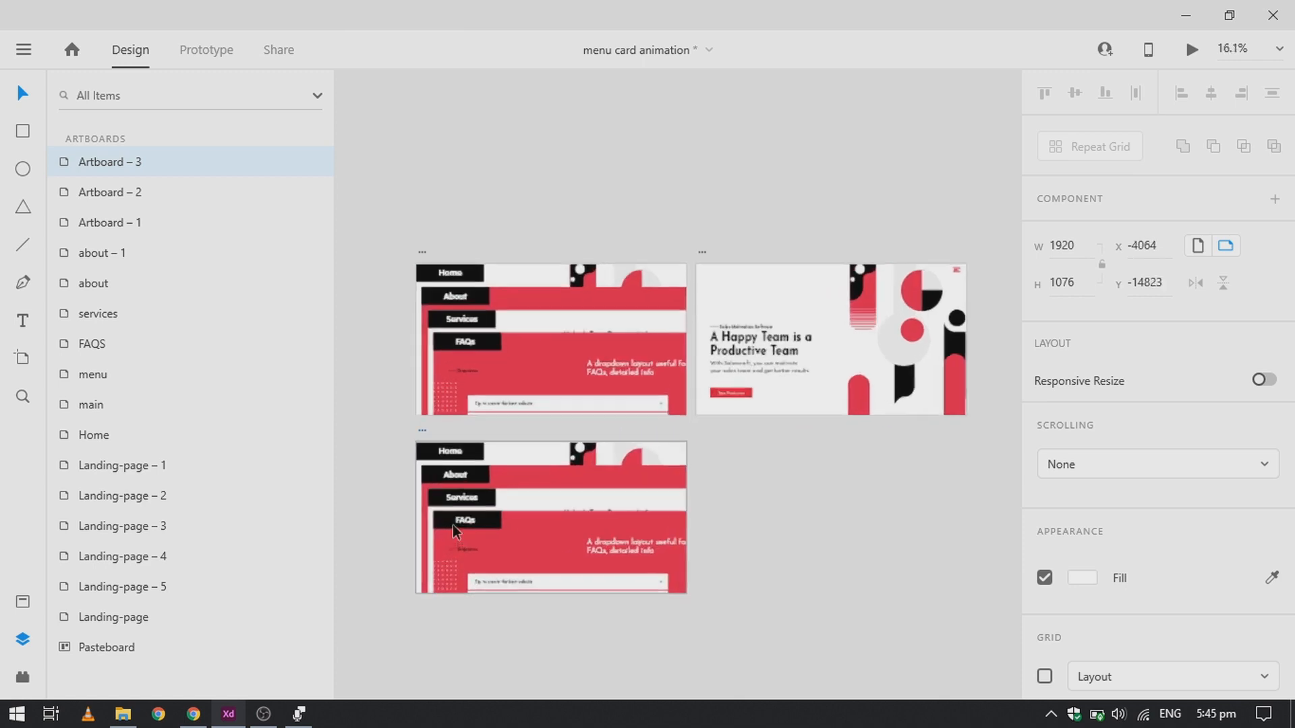
scroll(452, 525, "up", 2)
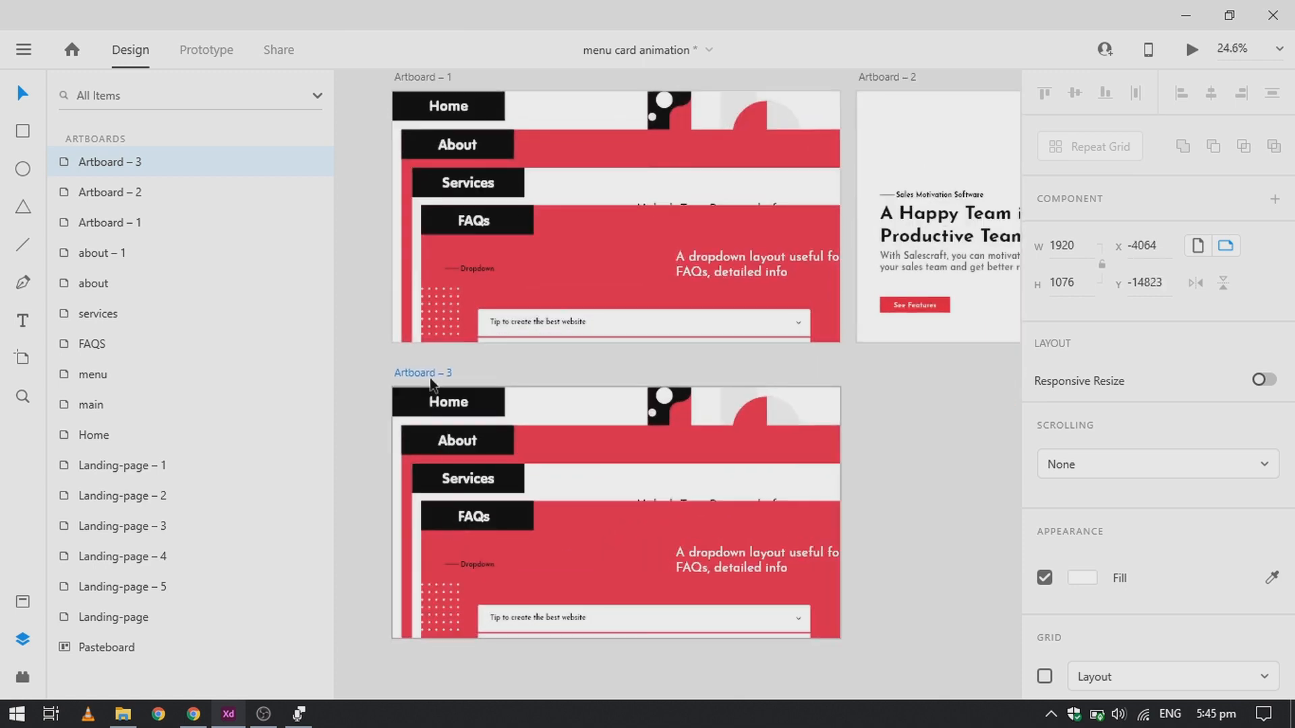
double_click(474, 526)
left_click(476, 480)
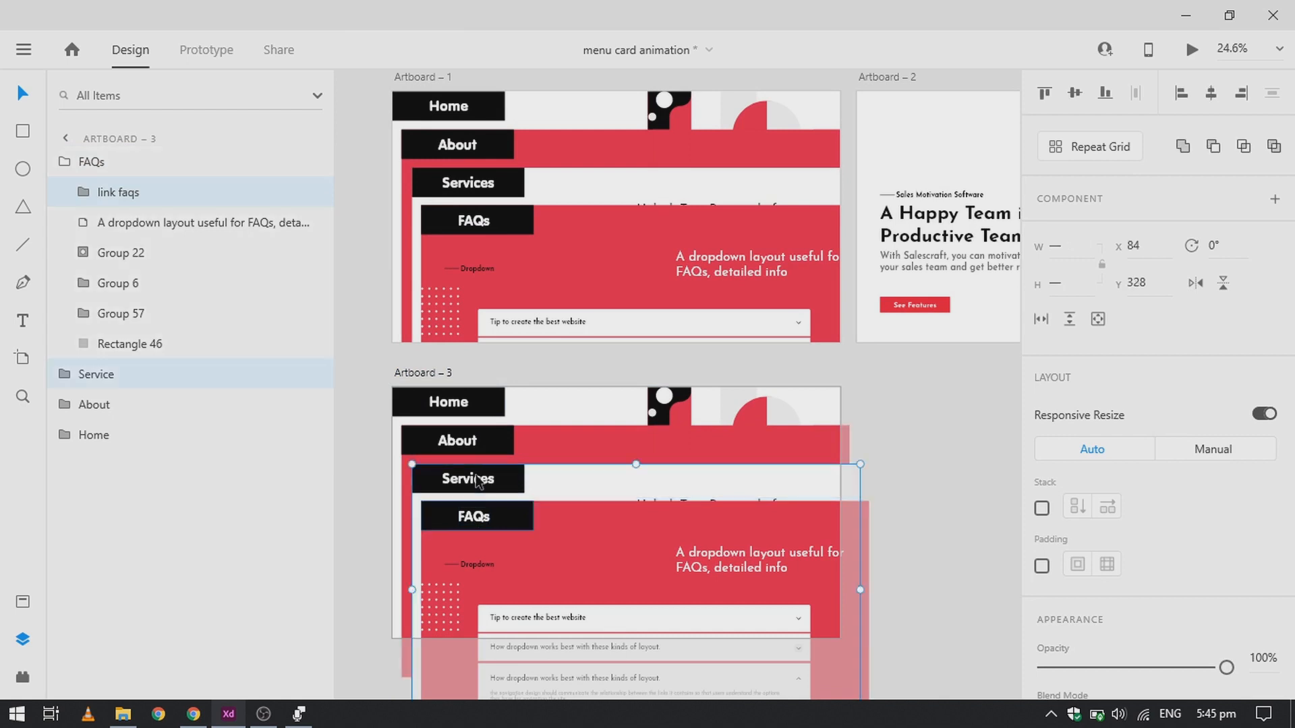
left_click(454, 425, "shift")
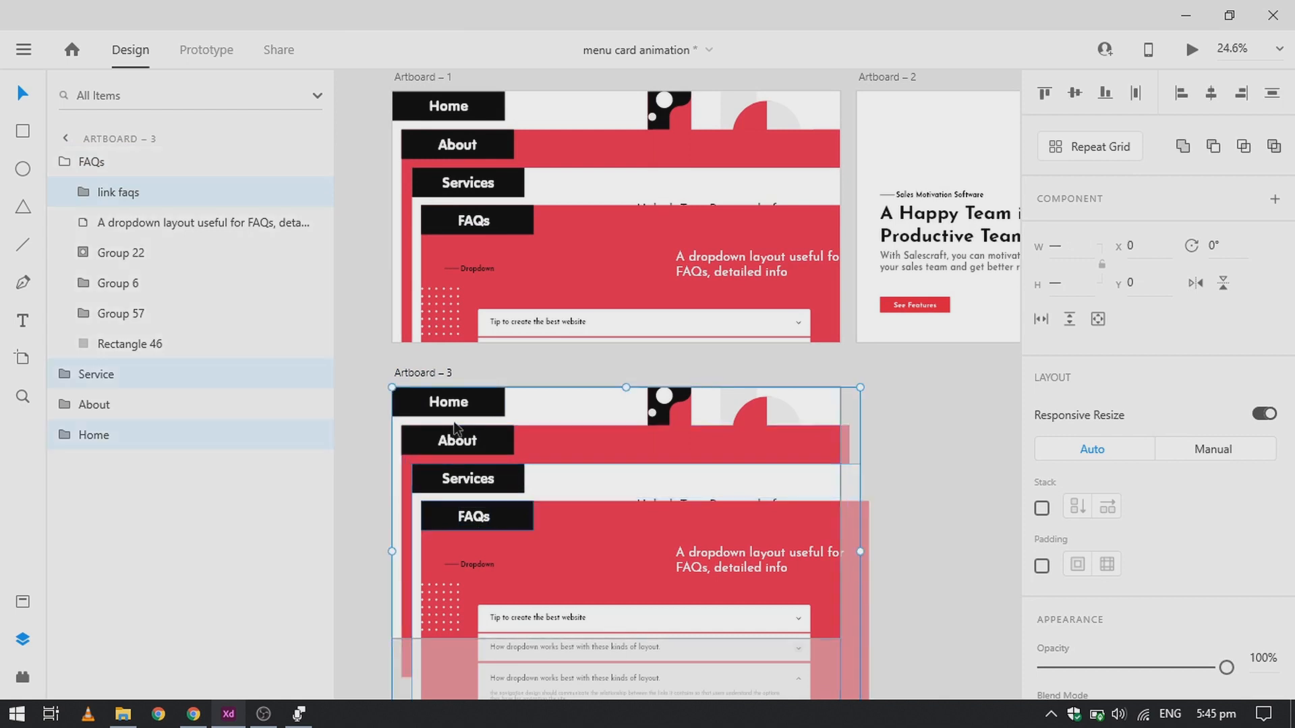
Move the FAQs, Service and About sections of Artboard – 3 diagonally down to about X 1291, Y 721 and set their opacity to 0%
left_click(70, 164)
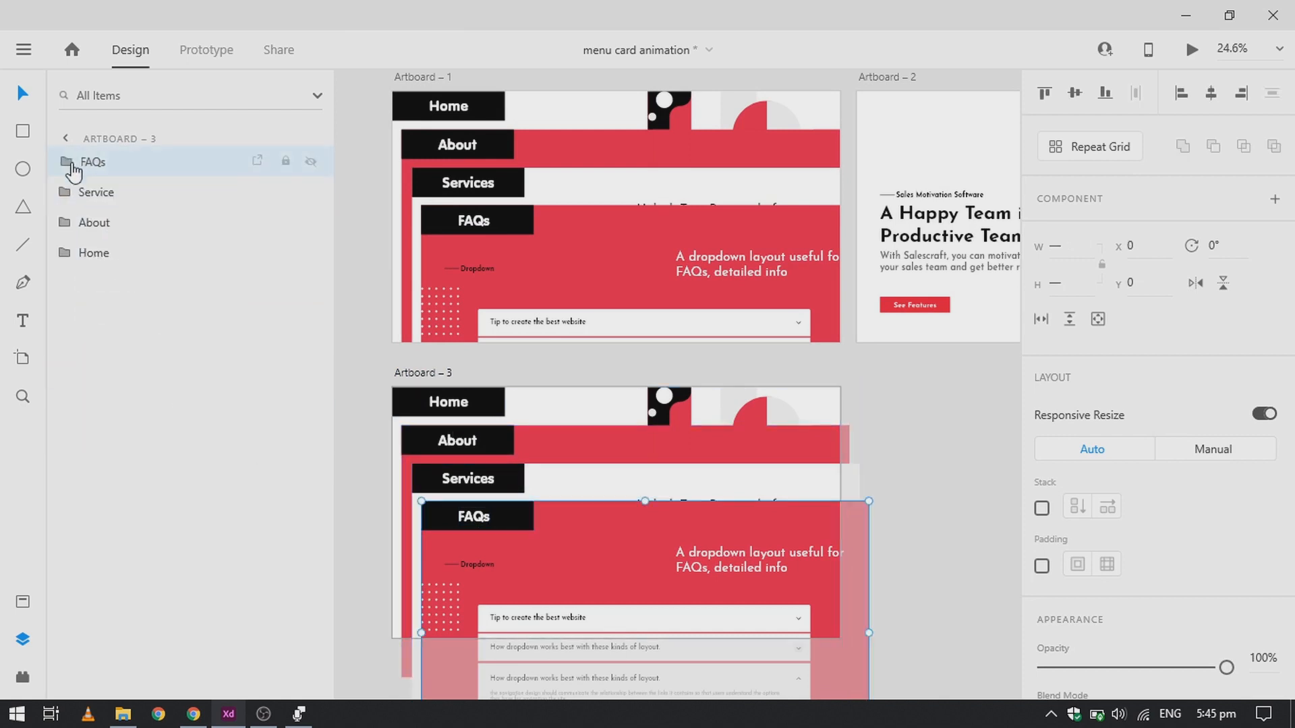
left_click(127, 217, "ctrl")
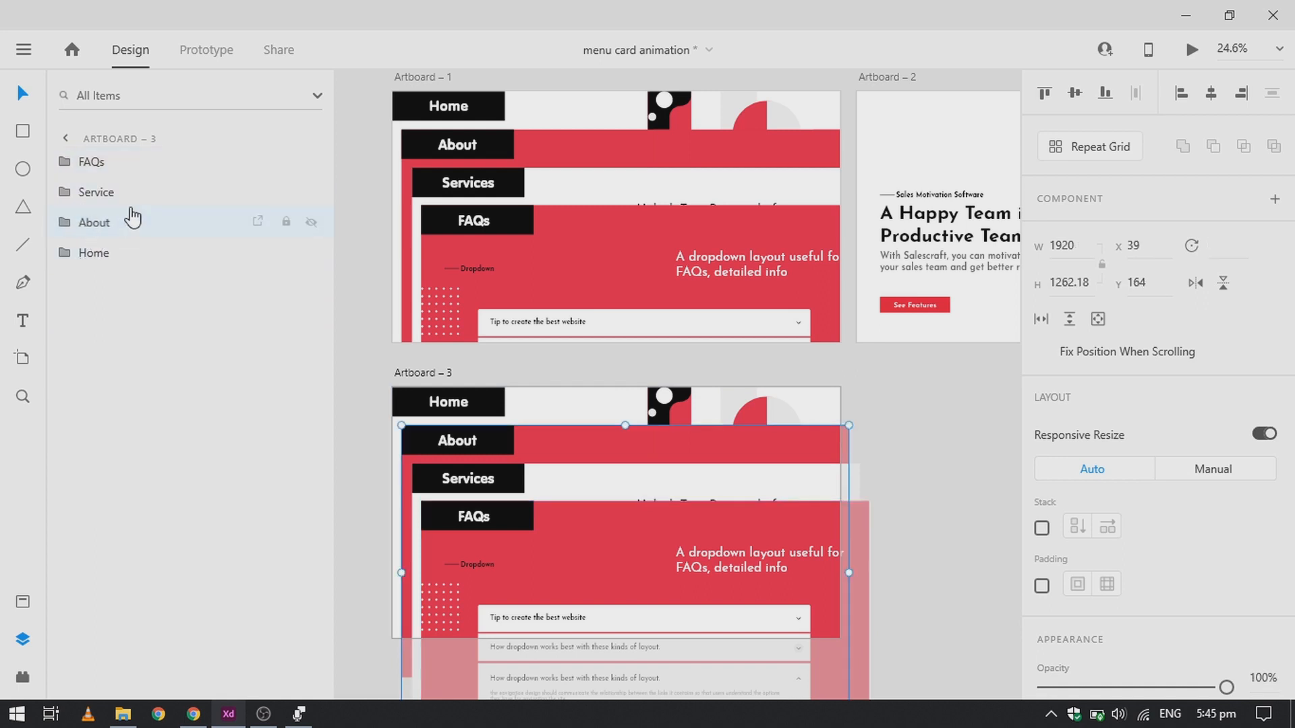
left_click(128, 168, "shift")
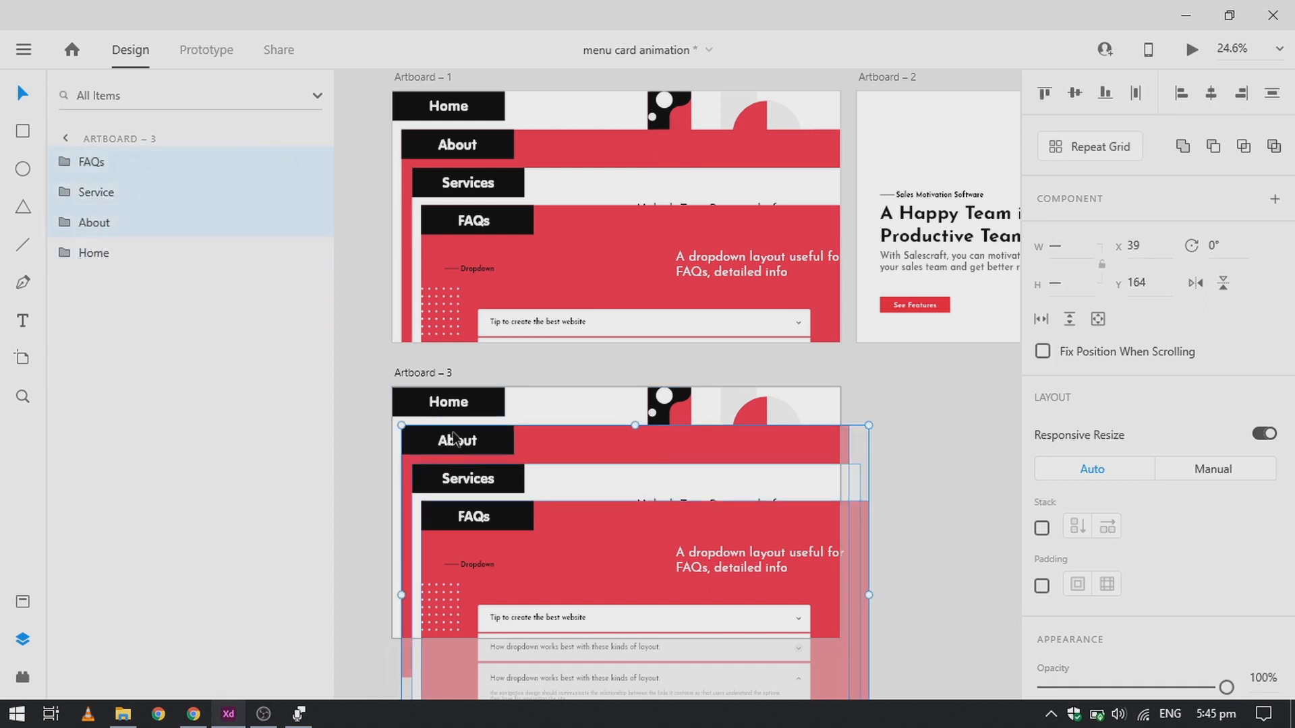
left_click_drag(453, 437, 746, 568)
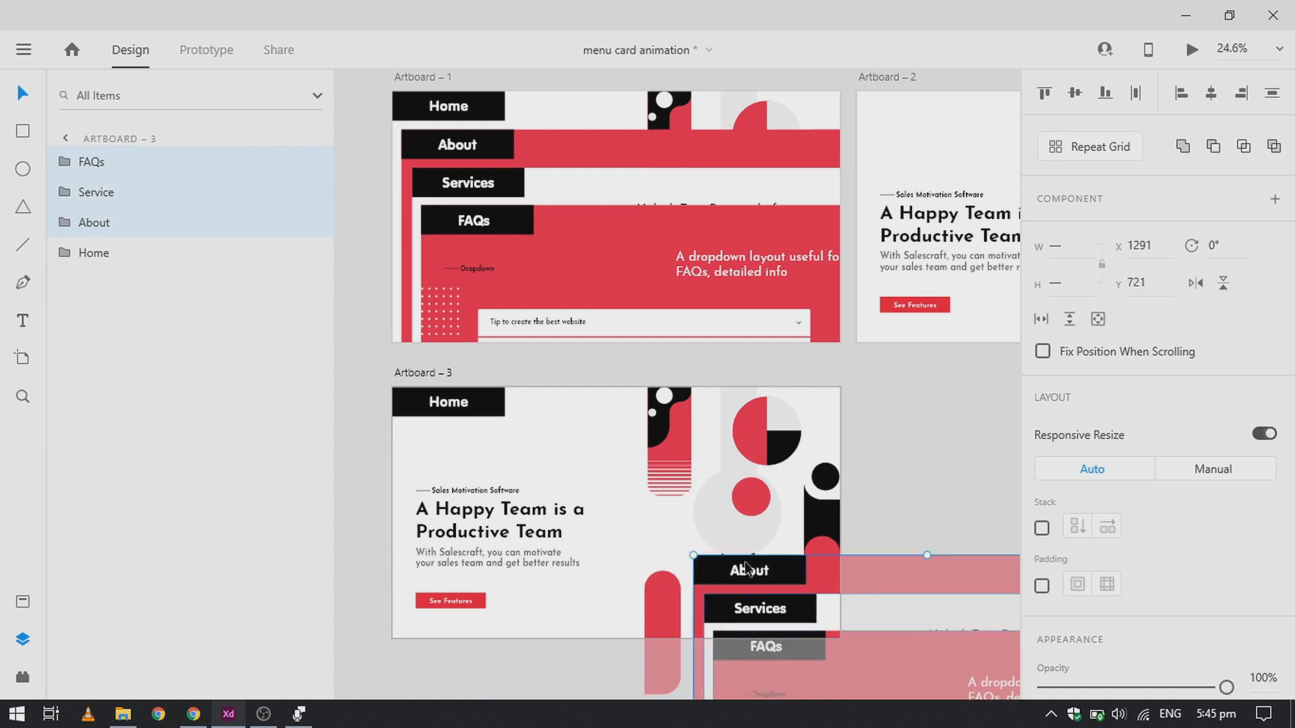
left_click_drag(1227, 688, 1042, 688)
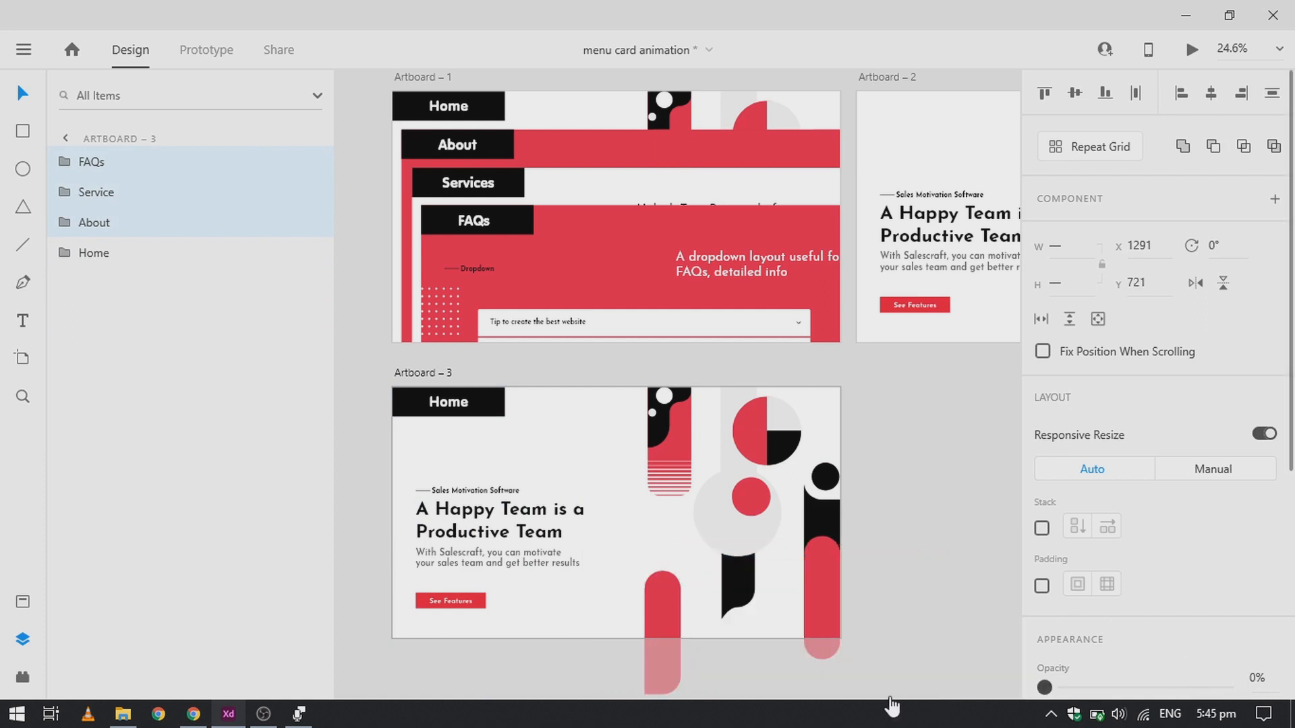
Rename Artboard – 3 as "home page"
double_click(418, 373)
type("home page")
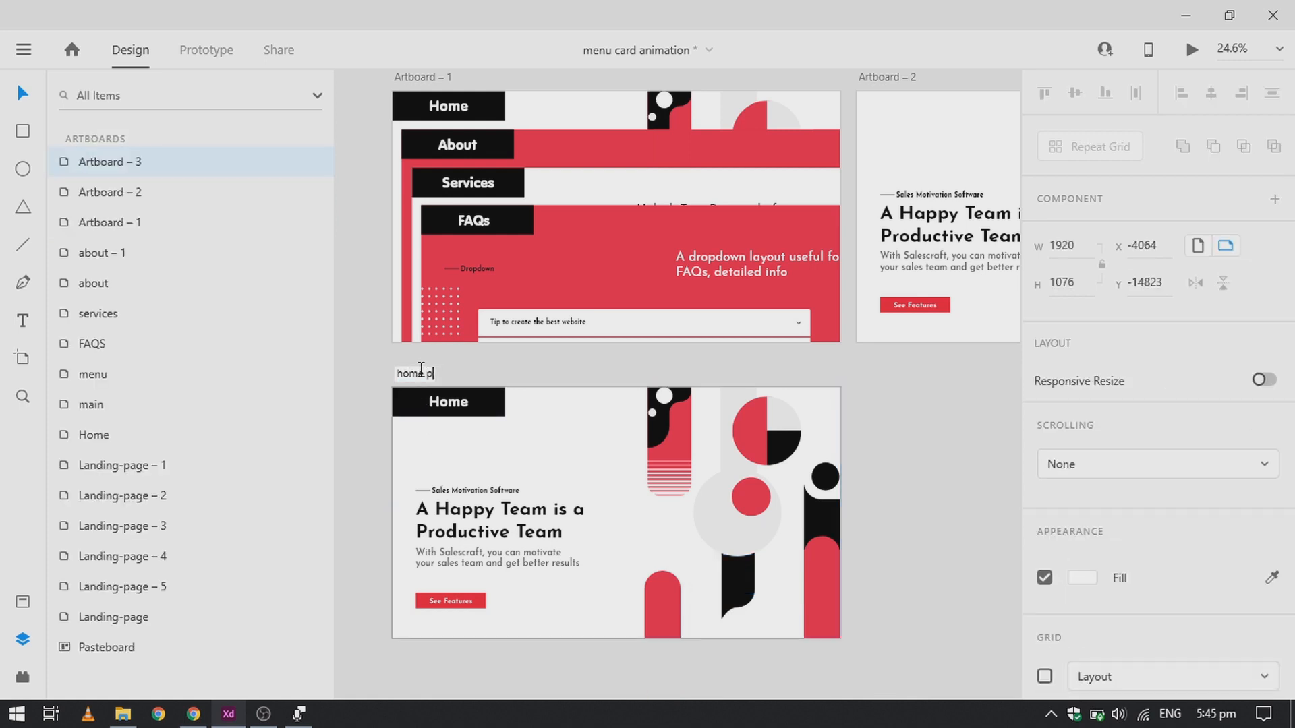
key("Return")
Place a duplicate of Artboard – 1 directly below the home page artboard
scroll(419, 375, "down", 3)
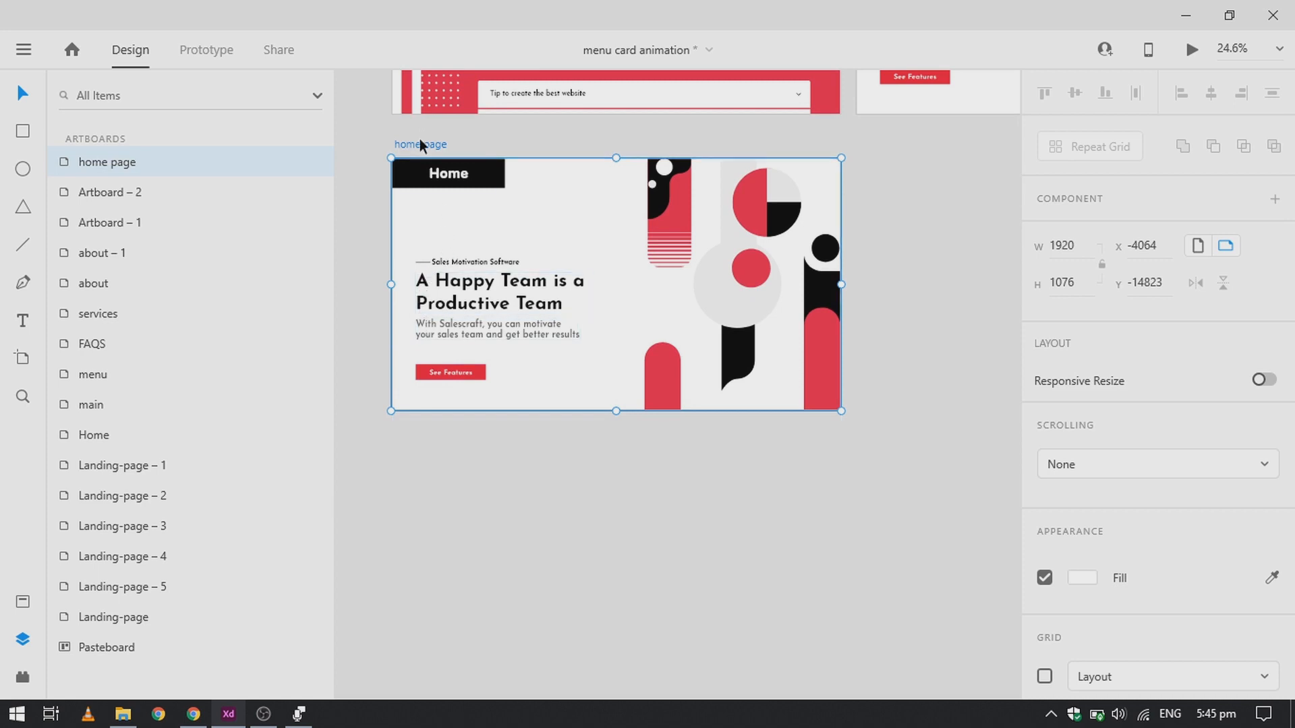
scroll(419, 144, "up", 4)
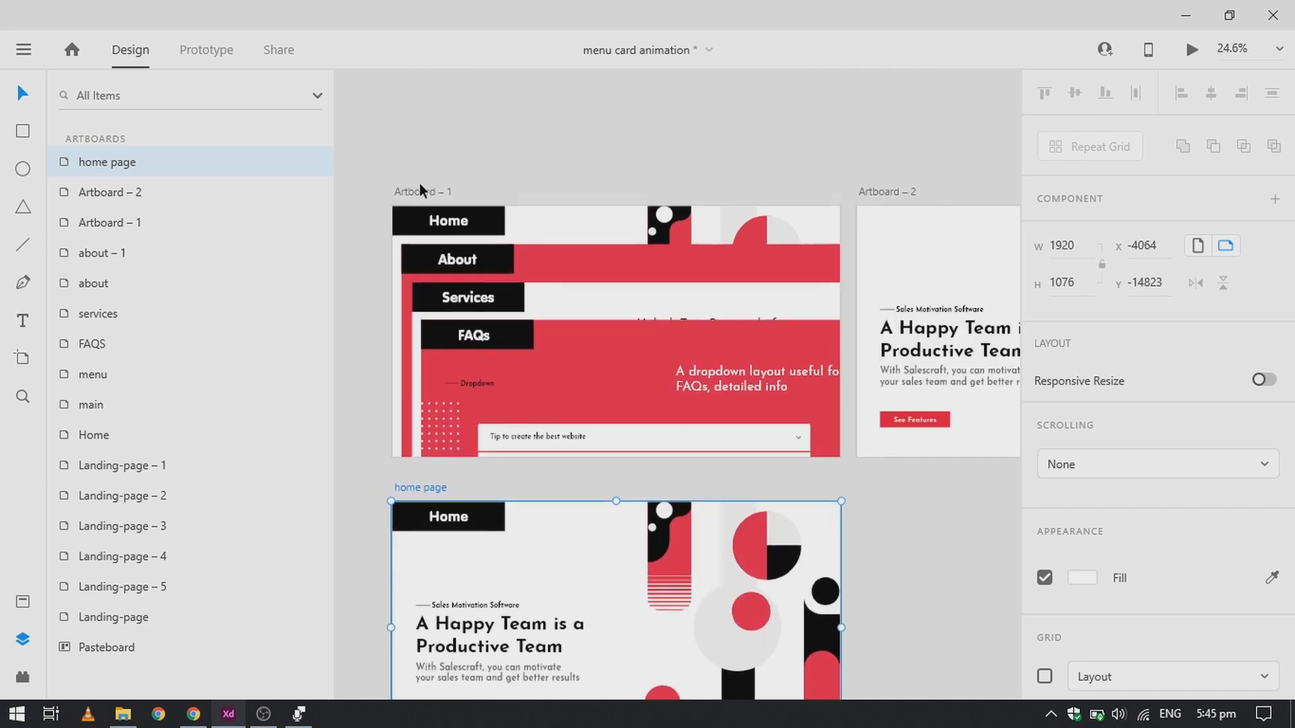
left_click_drag(423, 191, 421, 569)
Move the whole About section to the top-left corner of the new artboard copy, at X 0, Y 0
double_click(448, 434)
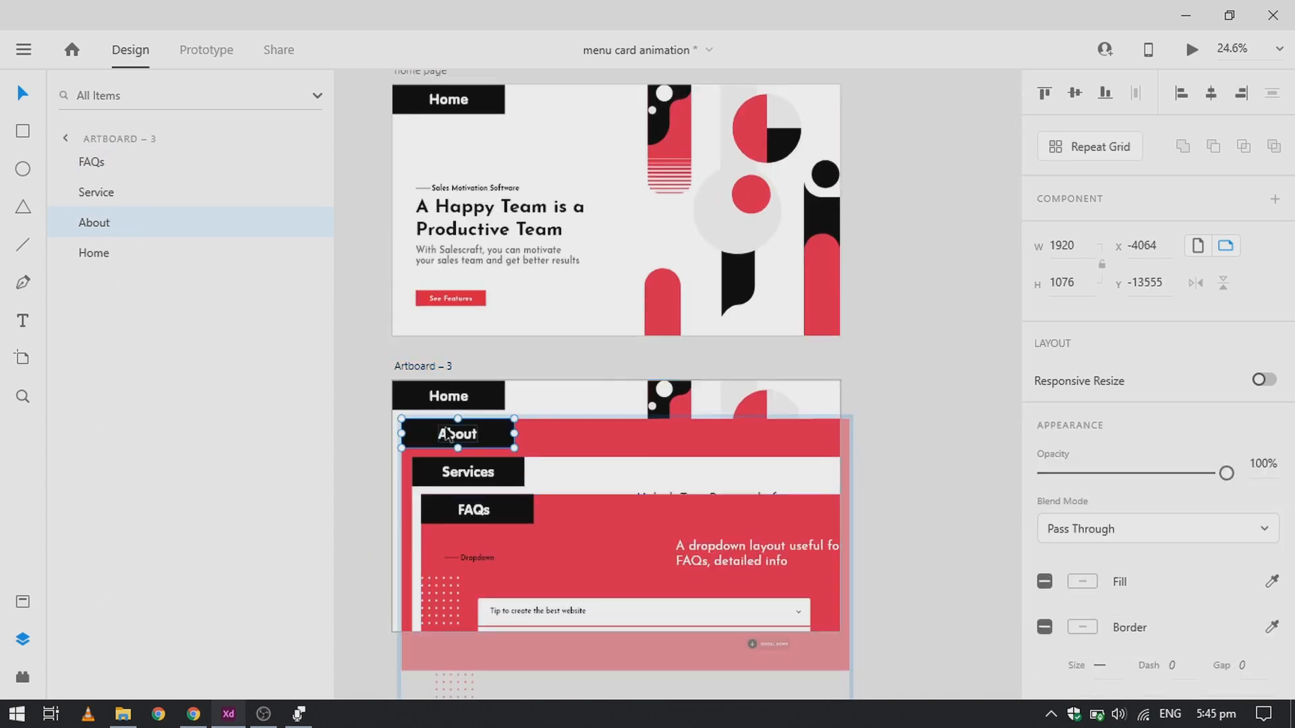
key("Escape")
left_click_drag(448, 434, 439, 397)
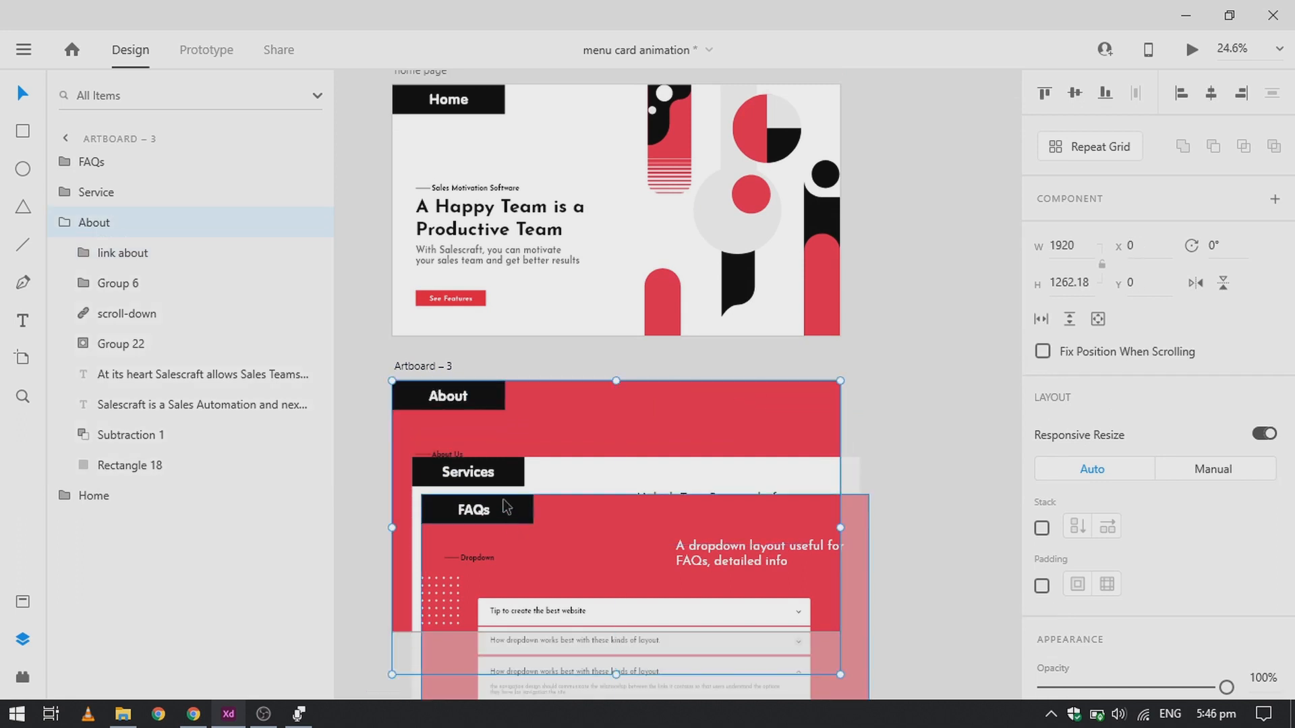
Move the FAQs and Service sections of the About artboard to about X 1356, Y 686 and set their opacity to 0%
left_click(506, 507)
left_click(499, 487, "shift")
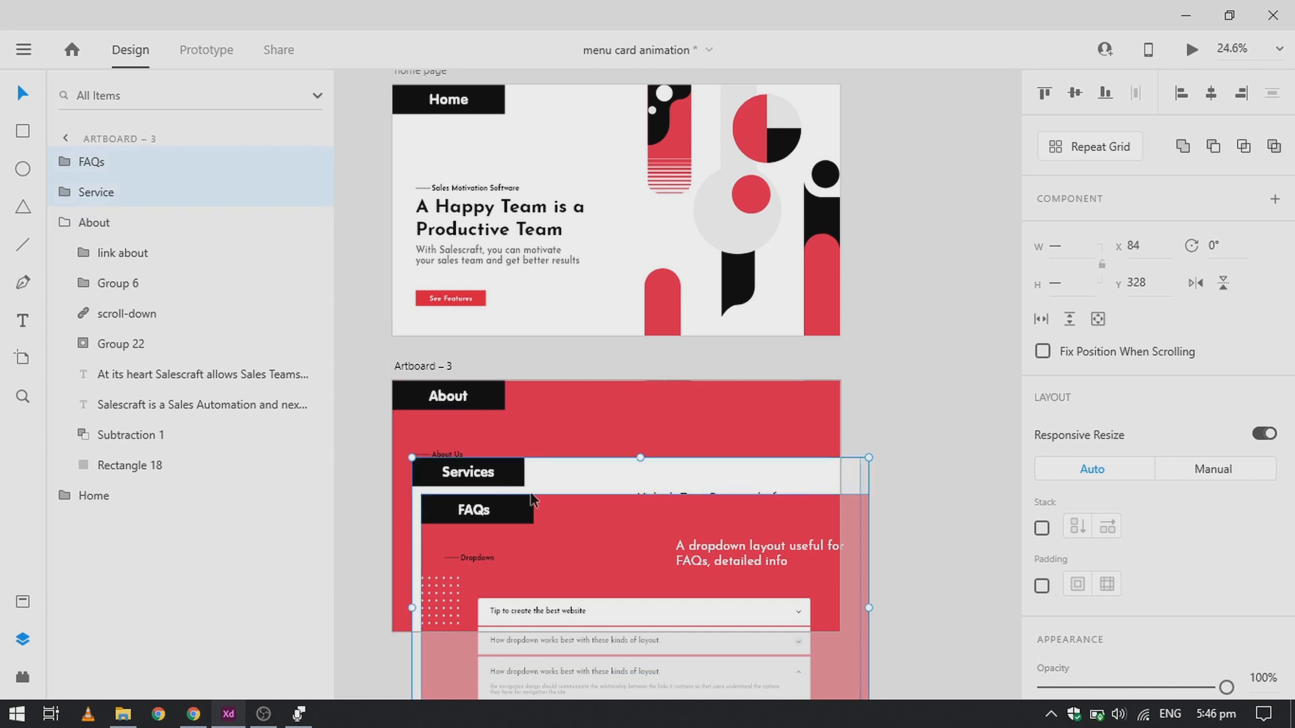
left_click_drag(533, 499, 830, 583)
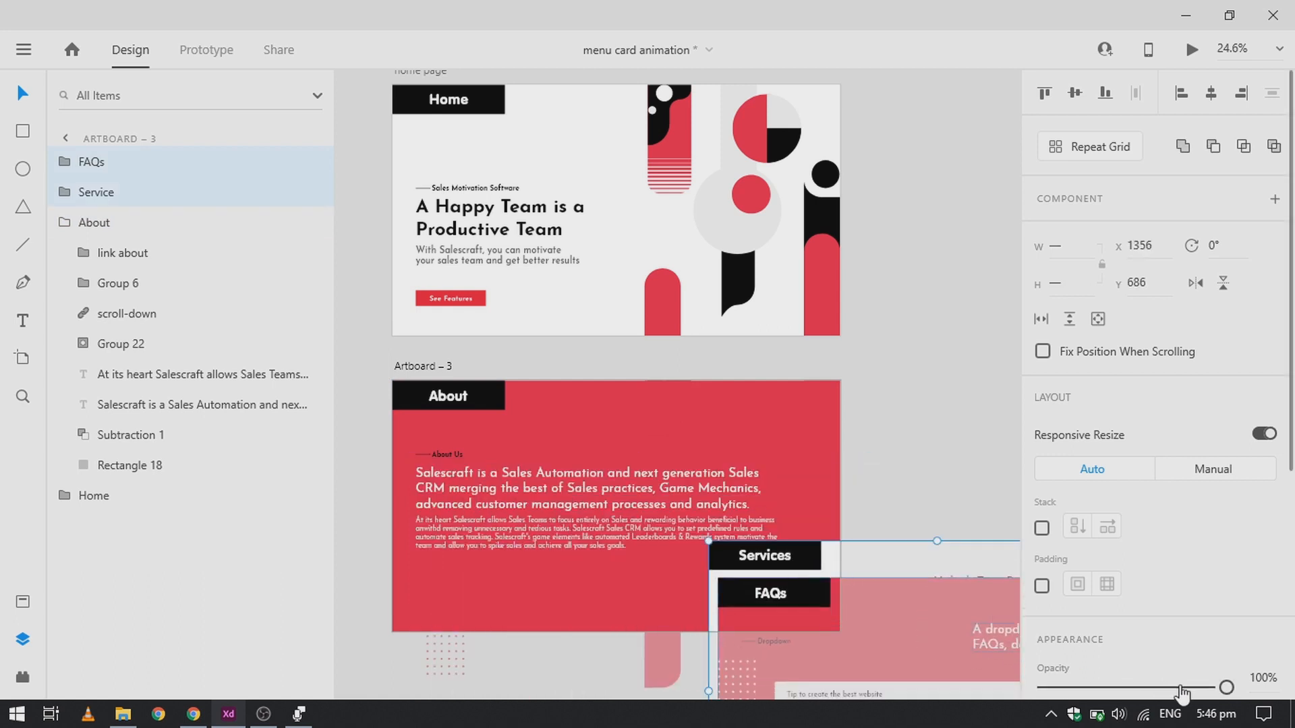
left_click_drag(1226, 689, 1039, 688)
left_click(880, 418)
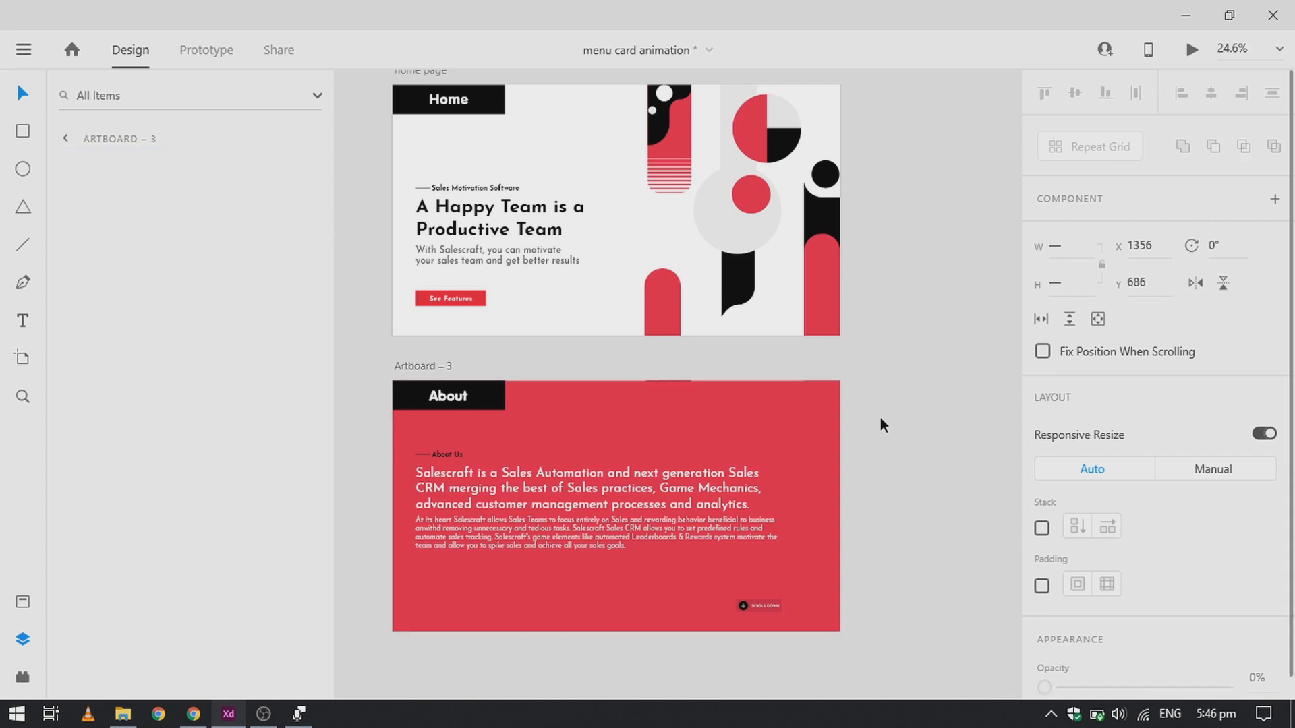
Place another duplicate of Artboard – 1 directly below Artboard – 3
scroll(880, 418, "down", 2)
scroll(880, 418, "down", 2)
scroll(795, 323, "up", 8)
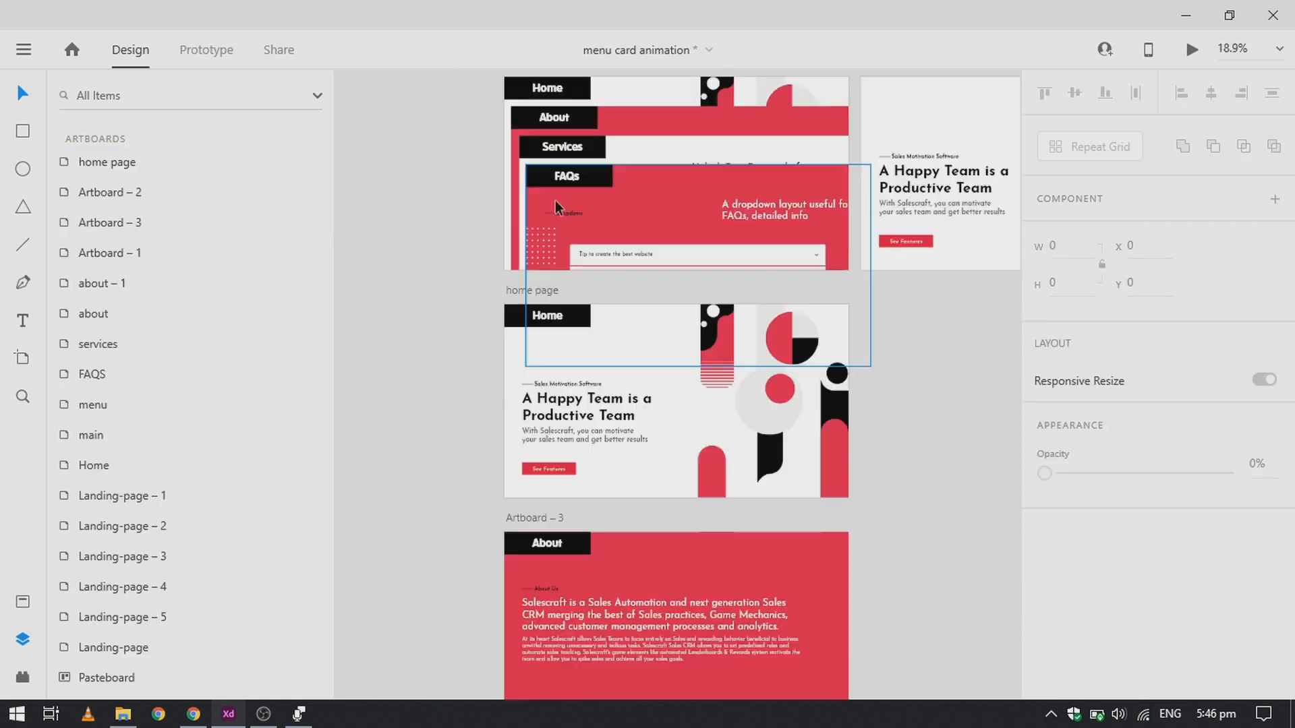
left_click_drag(536, 208, 536, 507)
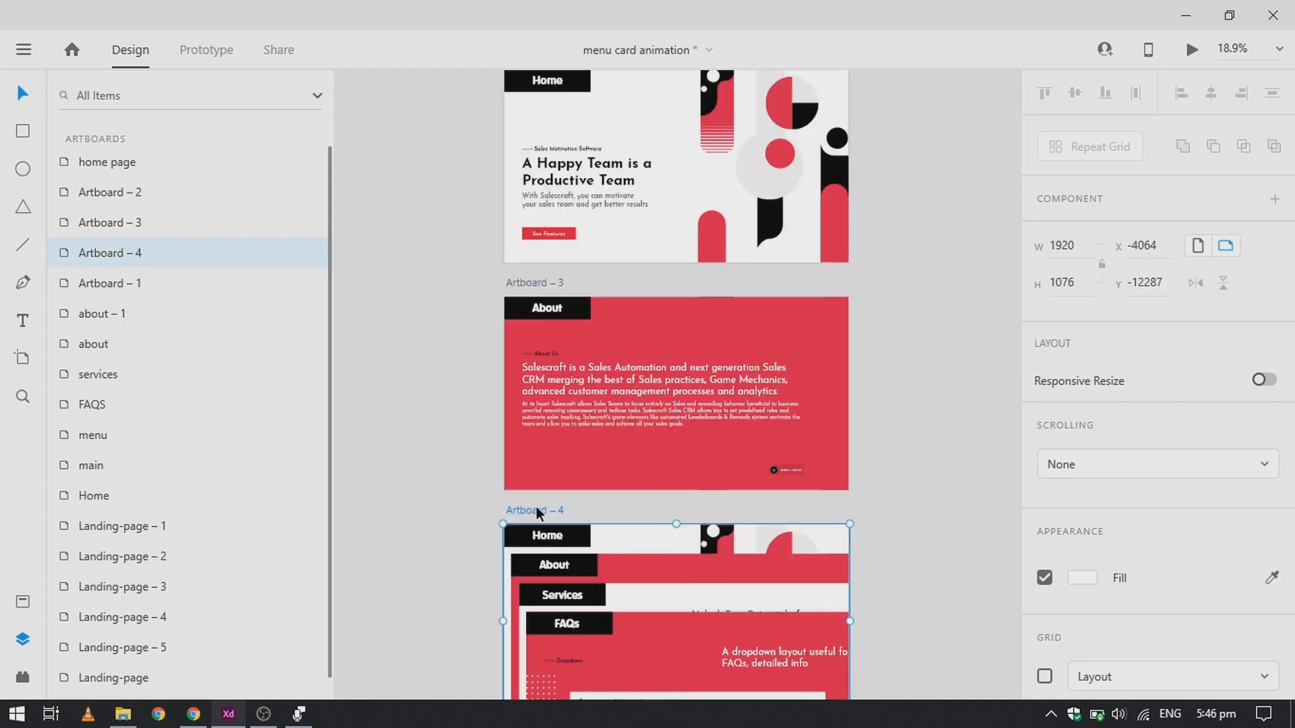
Fit the Services section to the top-left corner of Artboard – 4, move the FAQs section aside and make it fully transparent
scroll(626, 536, "up", 5)
left_click(626, 536)
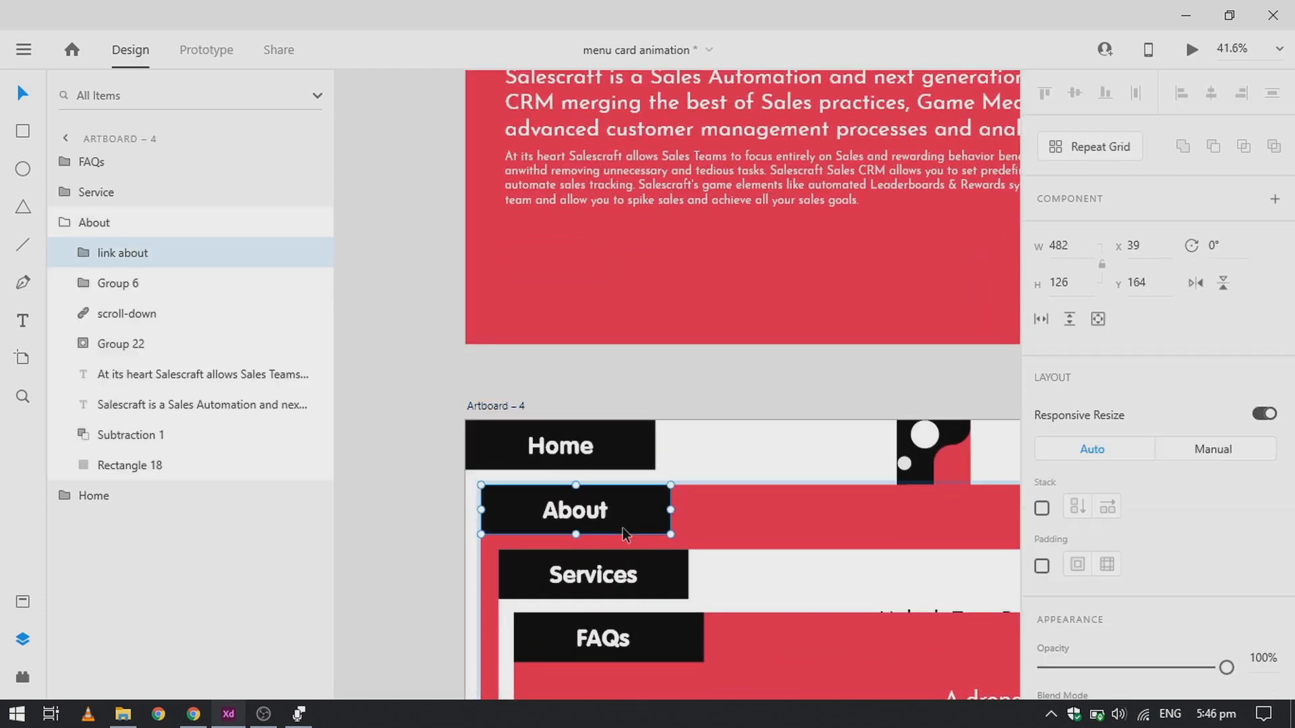
left_click_drag(624, 534, 610, 486)
left_click_drag(627, 583, 937, 527)
scroll(592, 451, "down", 3)
scroll(591, 445, "down", 2)
left_click(593, 450)
left_click_drag(1226, 688, 698, 698)
left_click(652, 651)
scroll(652, 651, "up", 2)
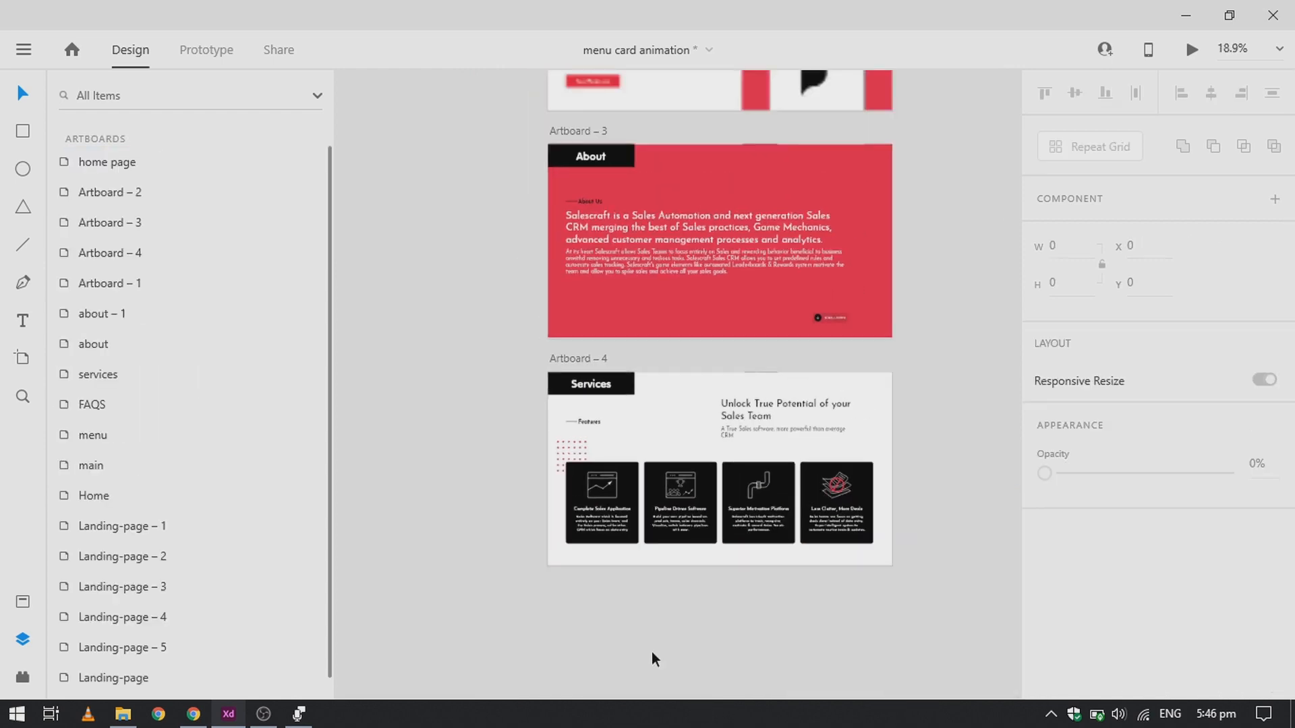
Place one more duplicate of Artboard – 1 directly below Artboard – 4
scroll(652, 610, "down", 3)
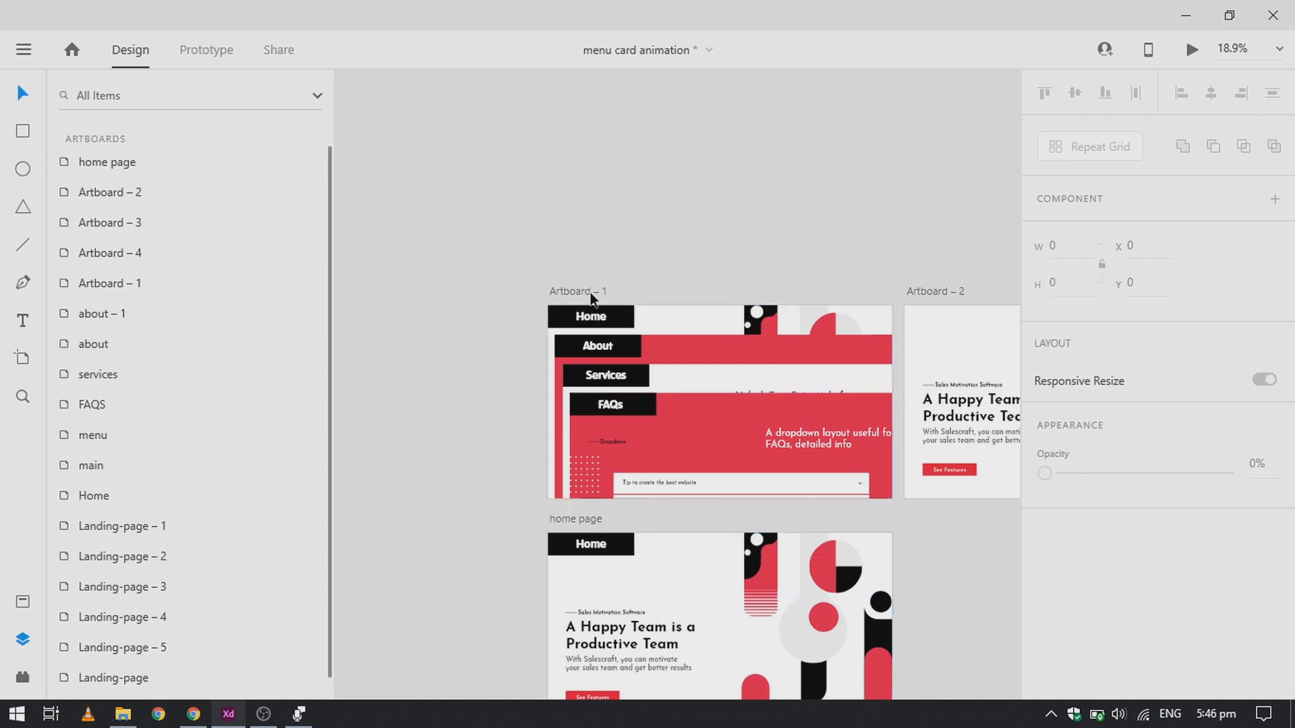
left_click_drag(591, 294, 593, 488)
scroll(593, 489, "down", 3)
Move the About, Services and FAQs sections of Artboard – 5 to its top-left corner, stacked with FAQs in front
scroll(585, 379, "up", 5)
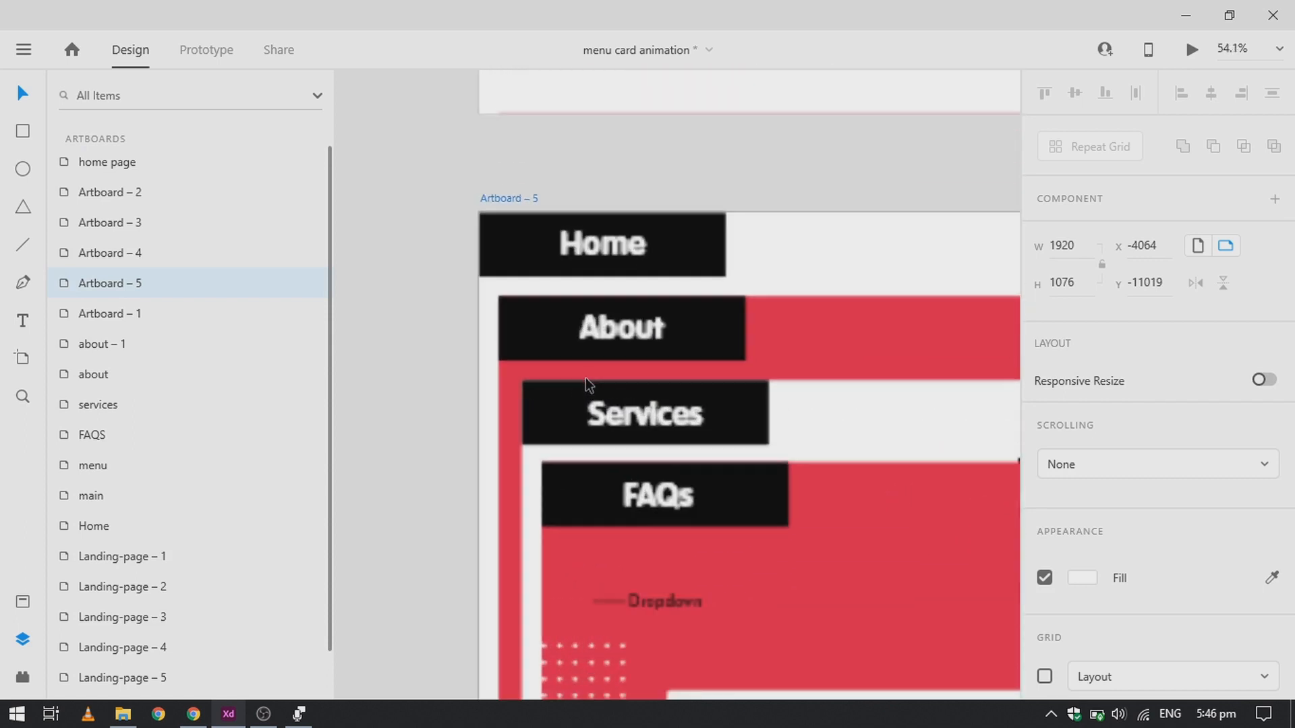
double_click(592, 352)
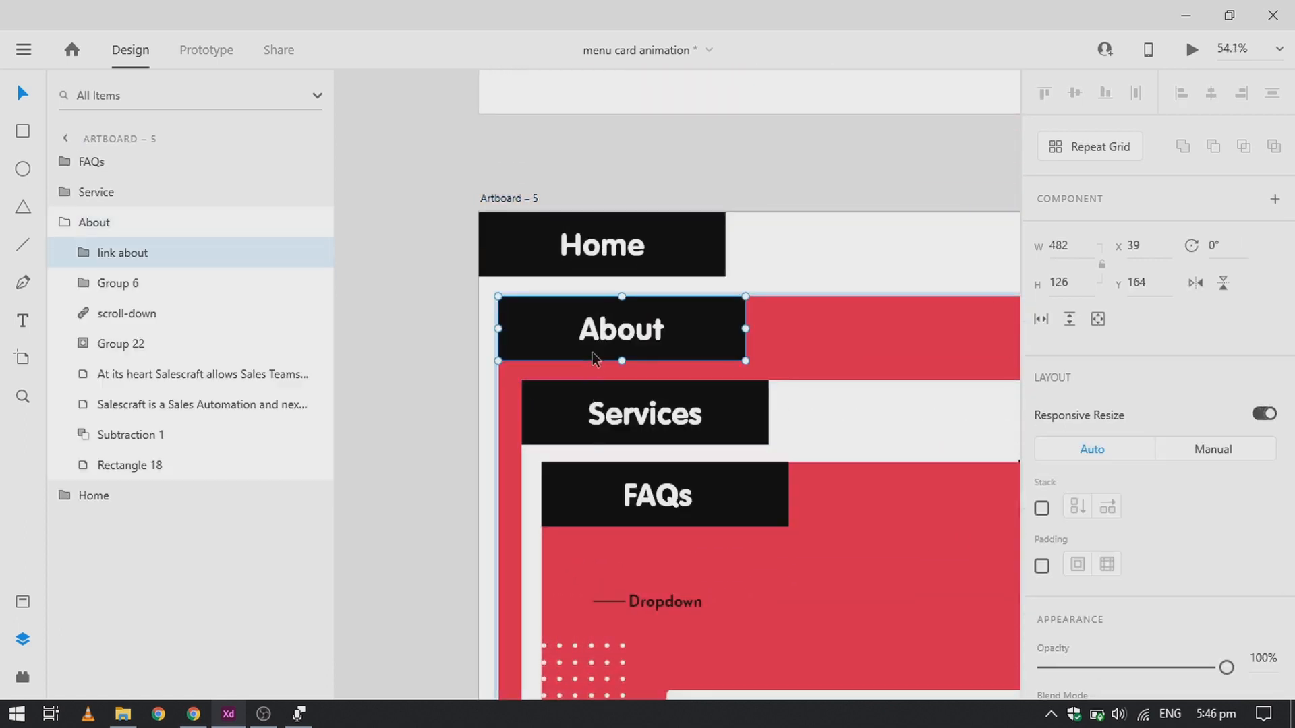
key("Escape")
left_click_drag(573, 333, 561, 266)
left_click(577, 439)
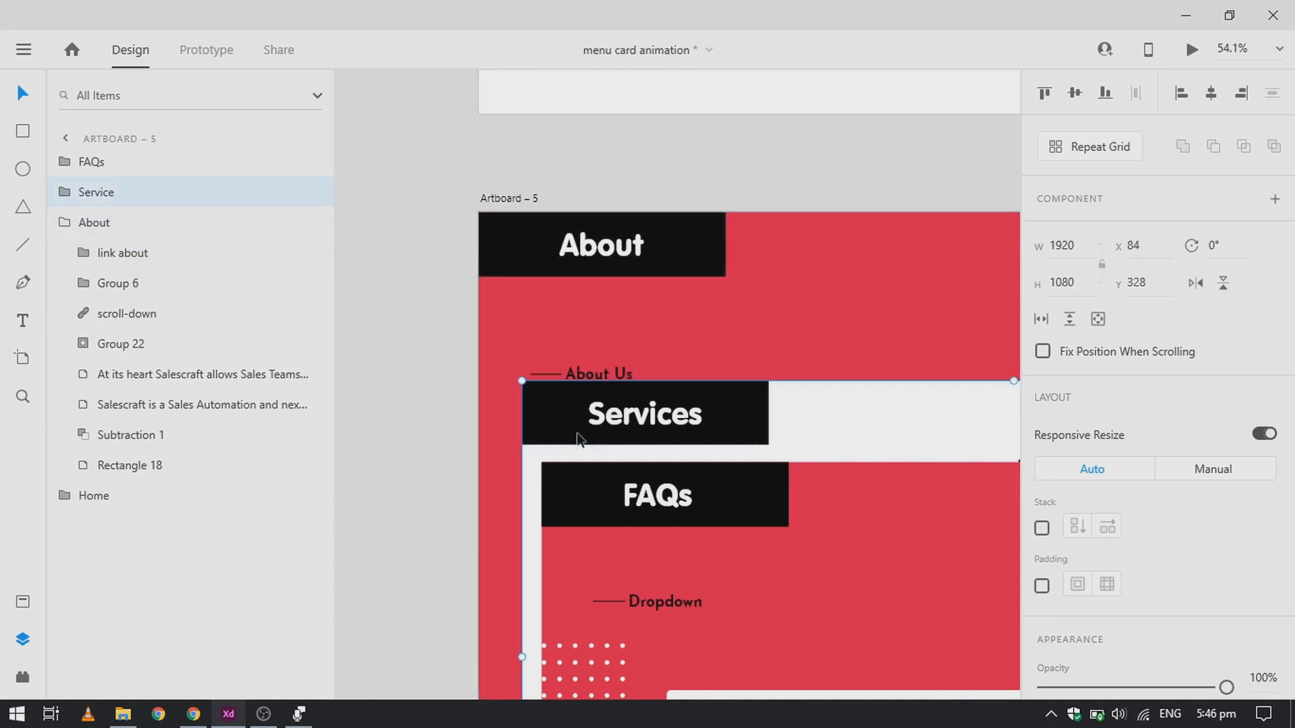
left_click_drag(577, 439, 537, 271)
left_click_drag(637, 493, 570, 241)
left_click(424, 352)
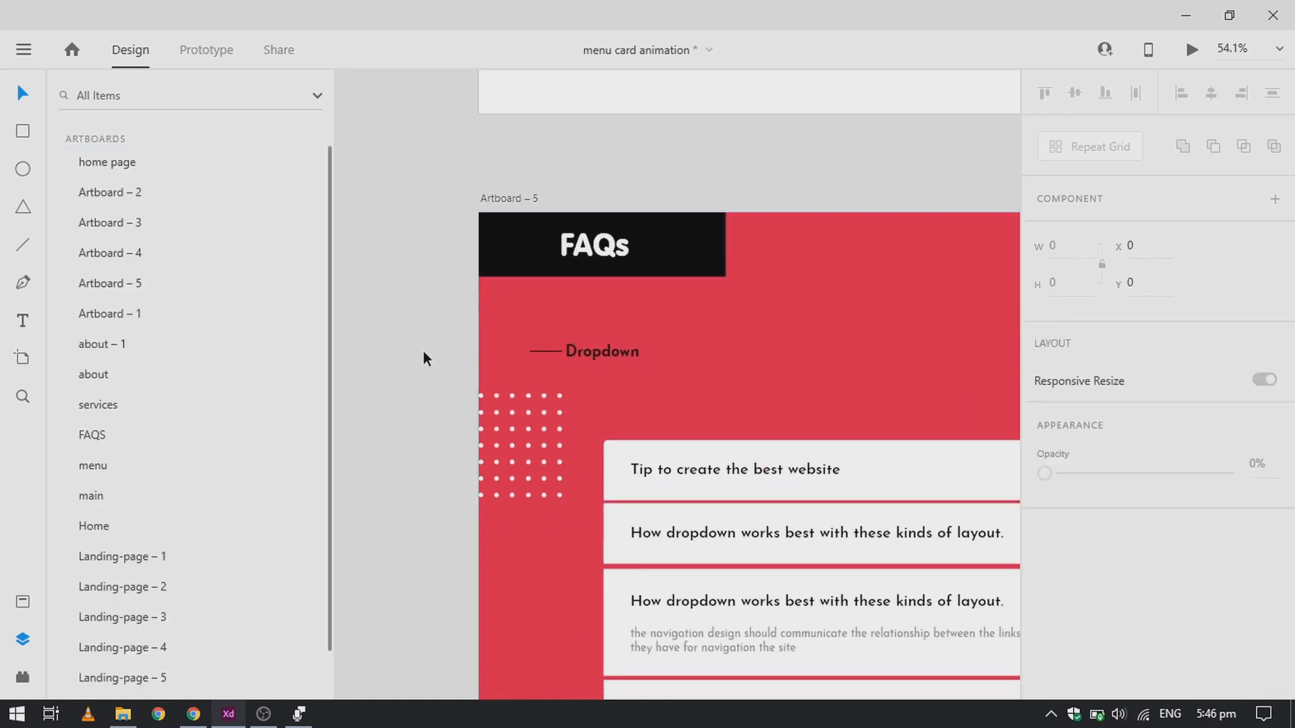
Rename Artboard – 5 as "faqs" and Artboard – 4 as "services page"
scroll(622, 408, "down", 5)
double_click(563, 309)
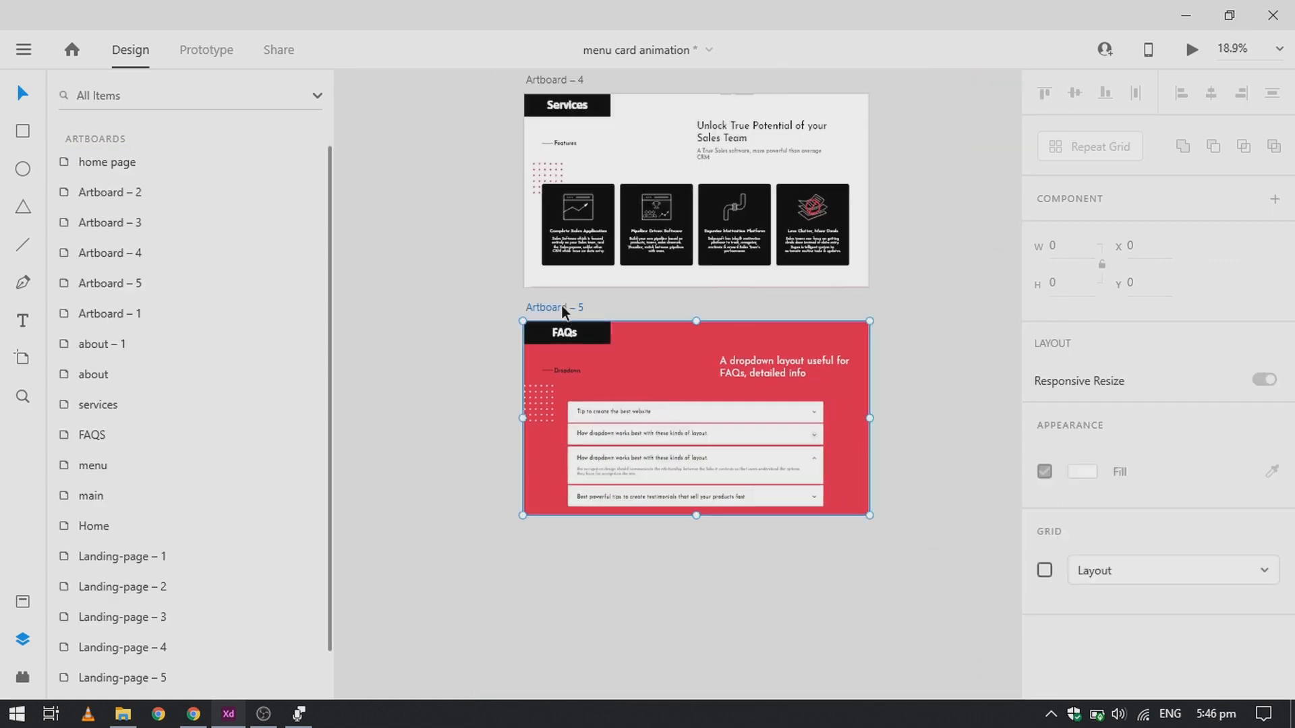
type("faqs")
key("Return")
scroll(561, 306, "up", 3)
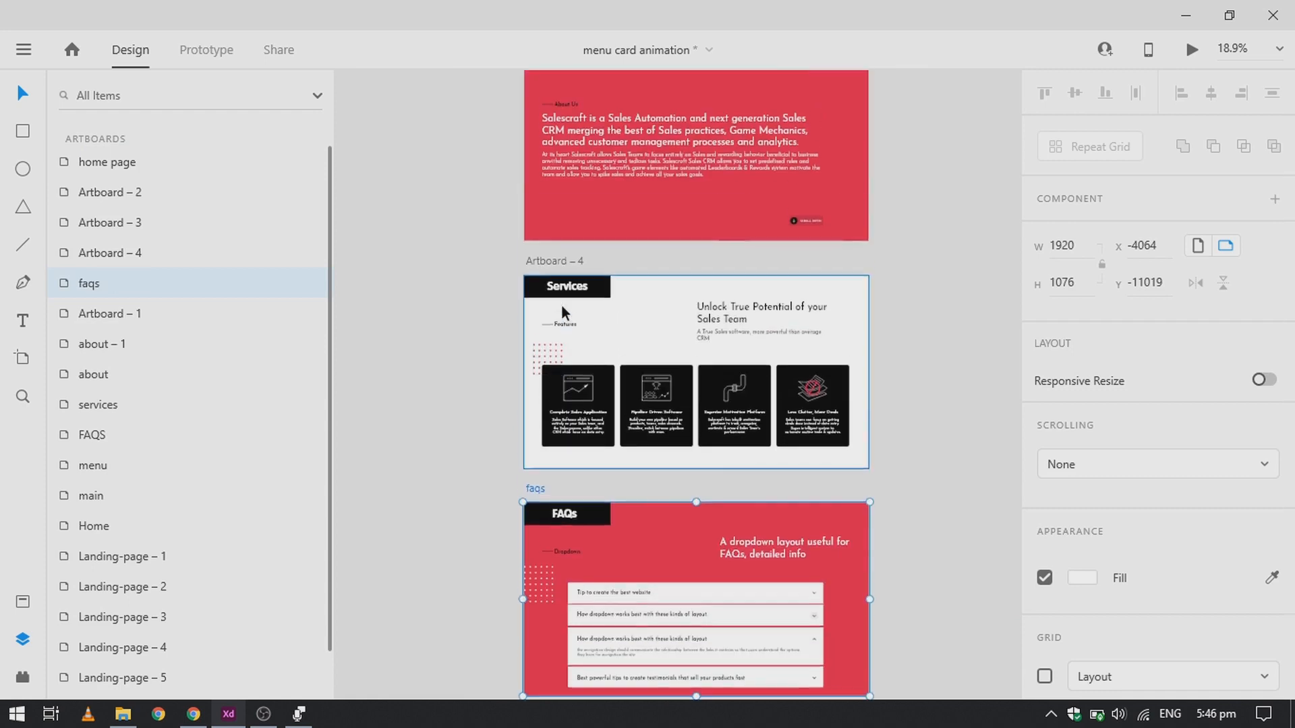
double_click(568, 269)
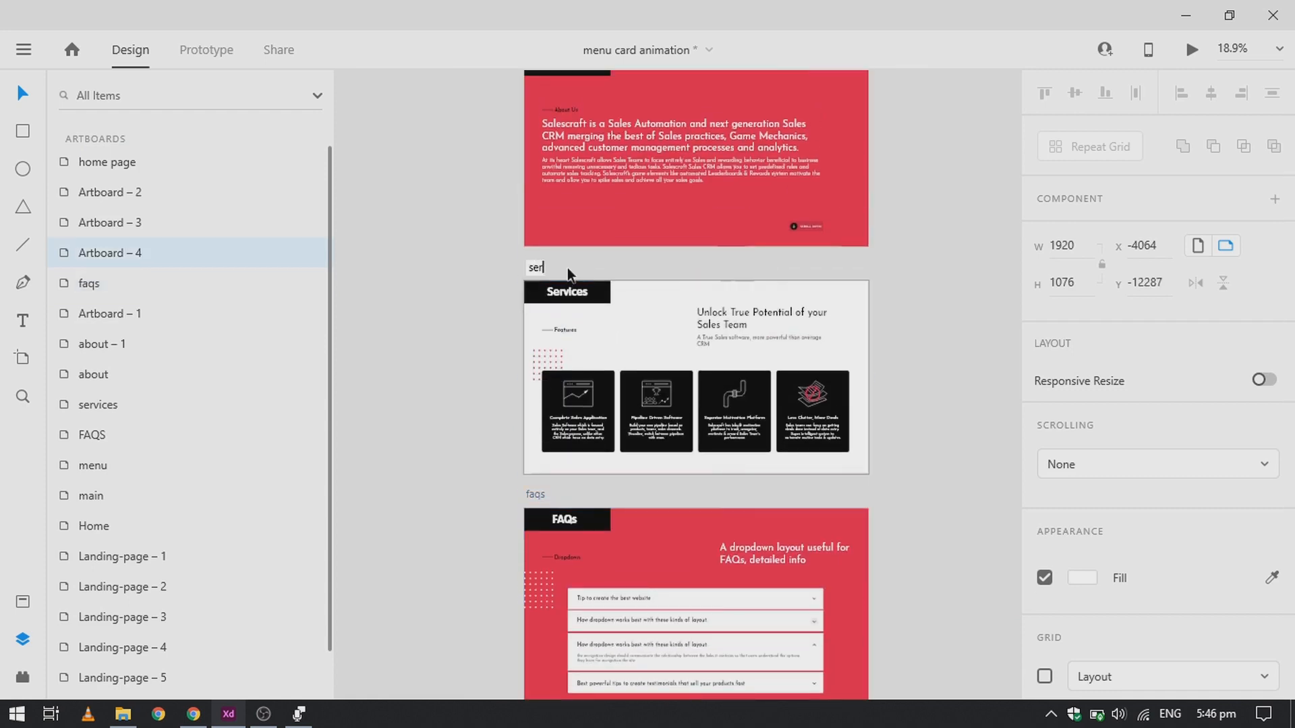
type("services page")
key("Return")
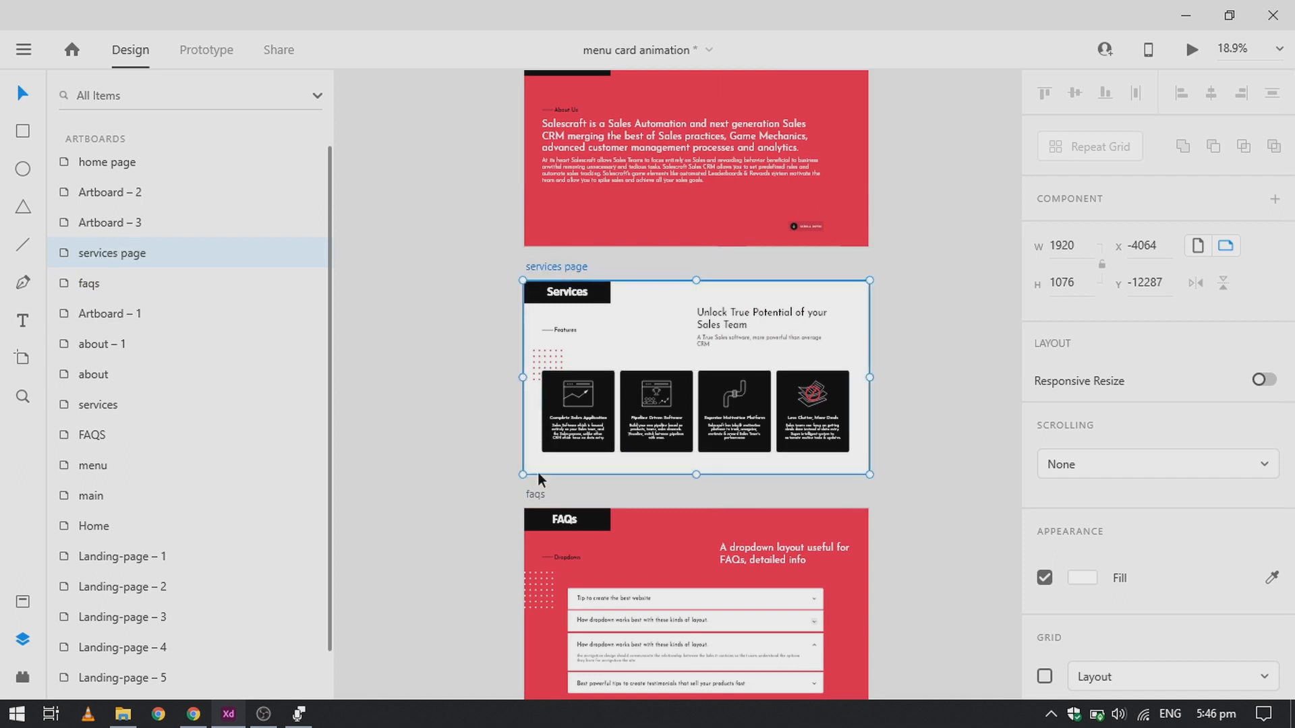
Rename the faqs artboard as "faqs page" and Artboard – 3 as "about page"
double_click(537, 495)
key("Right")
type("pa")
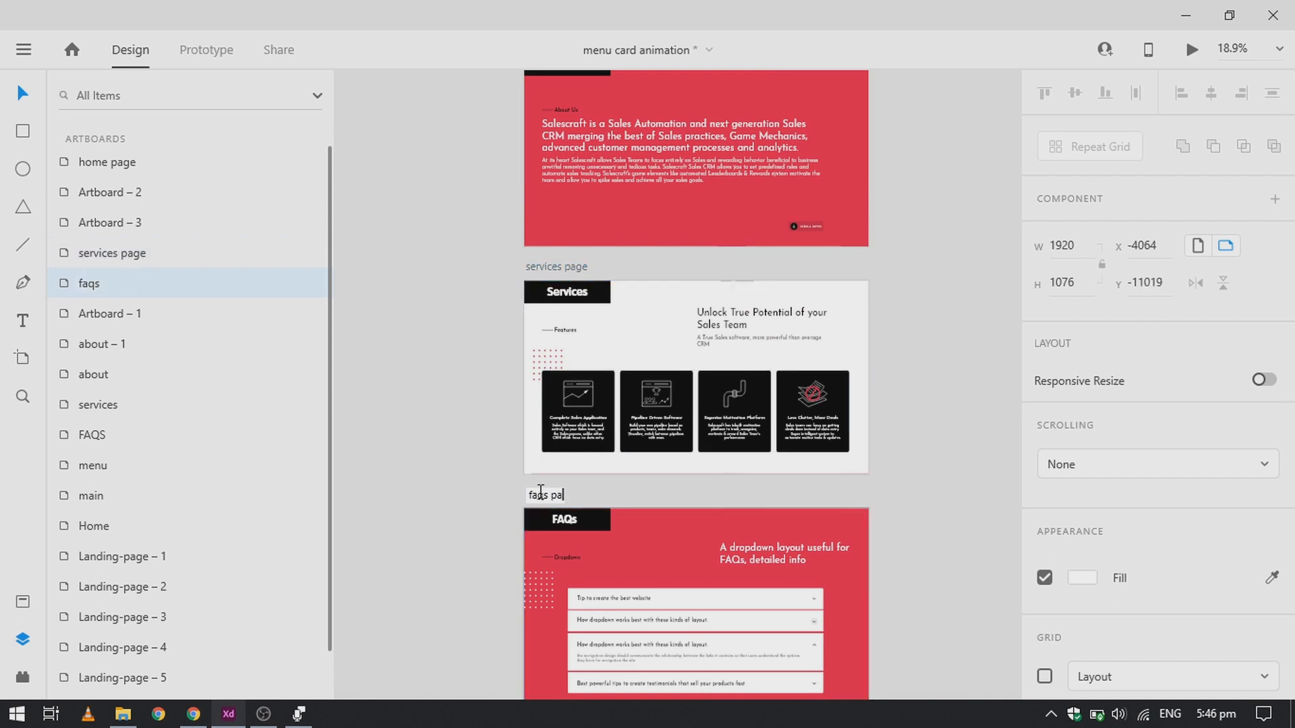
type("ge")
key("Return")
scroll(538, 491, "up", 5)
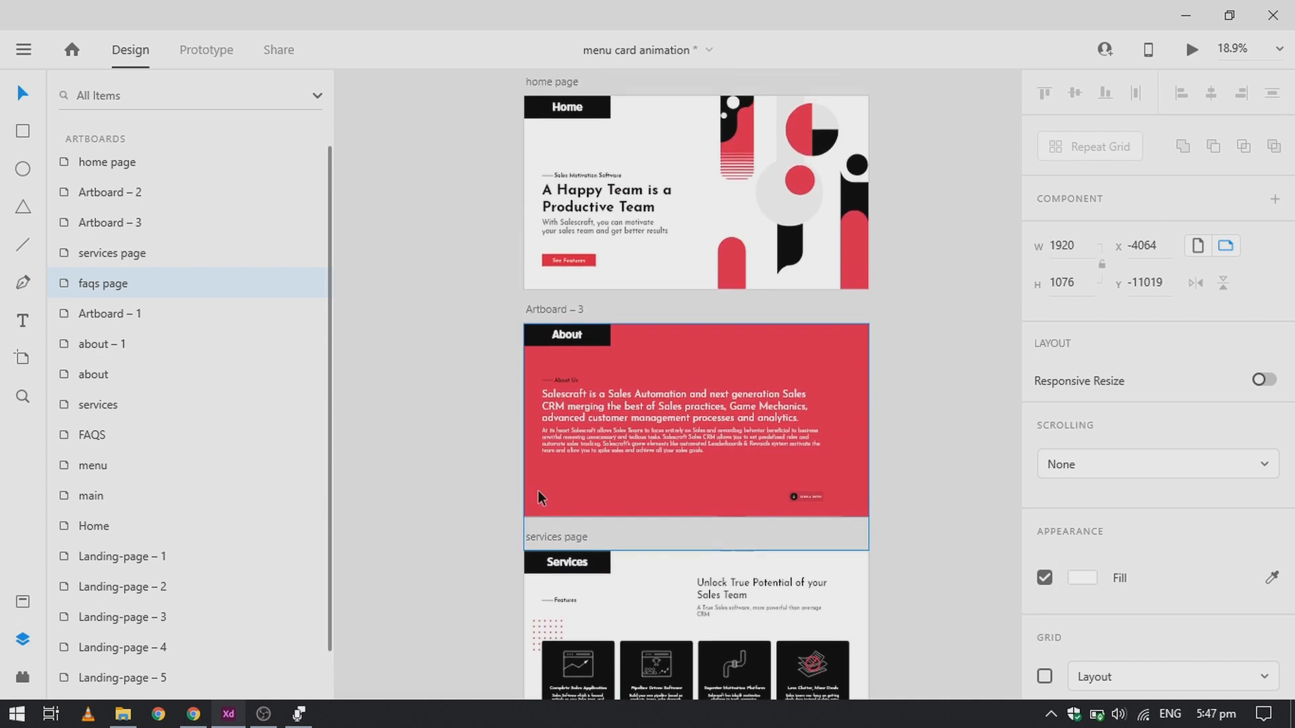
double_click(549, 312)
type("about page")
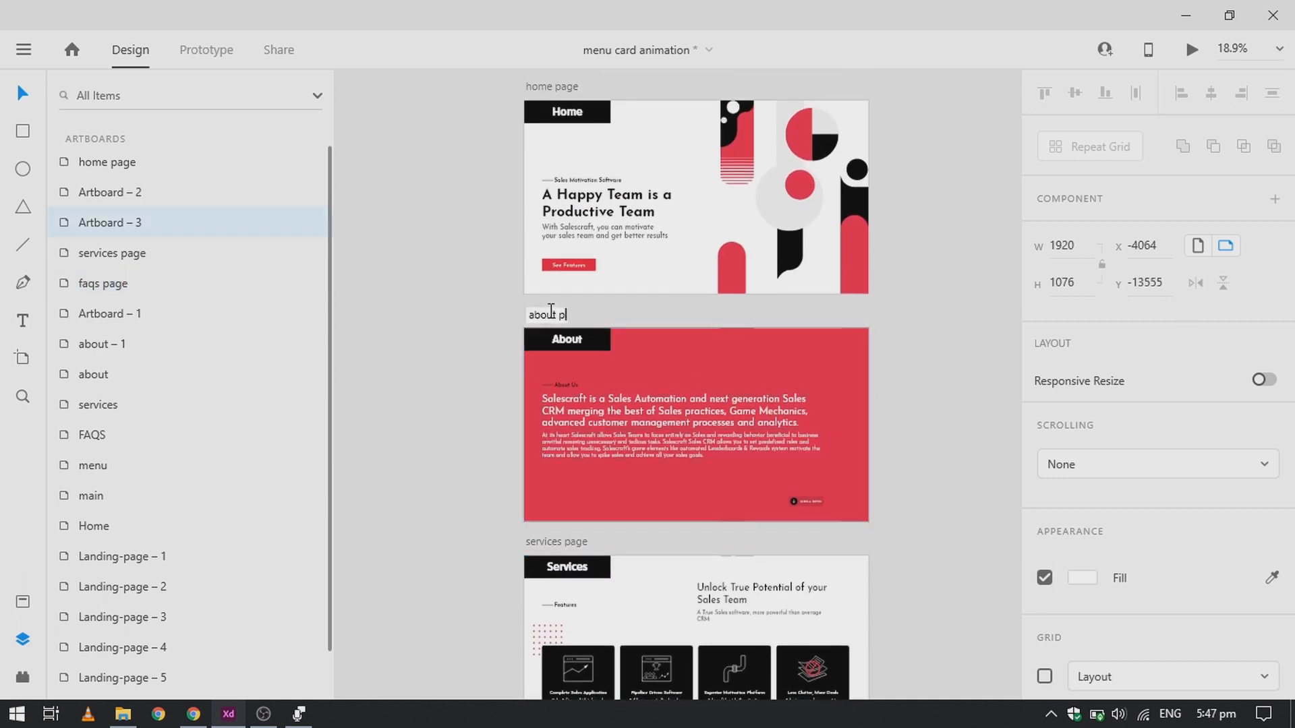
key("Return")
Rename Artboard – 1, which holds the stacked menu cards, as "menu page"
scroll(549, 313, "up", 1)
scroll(548, 309, "up", 5)
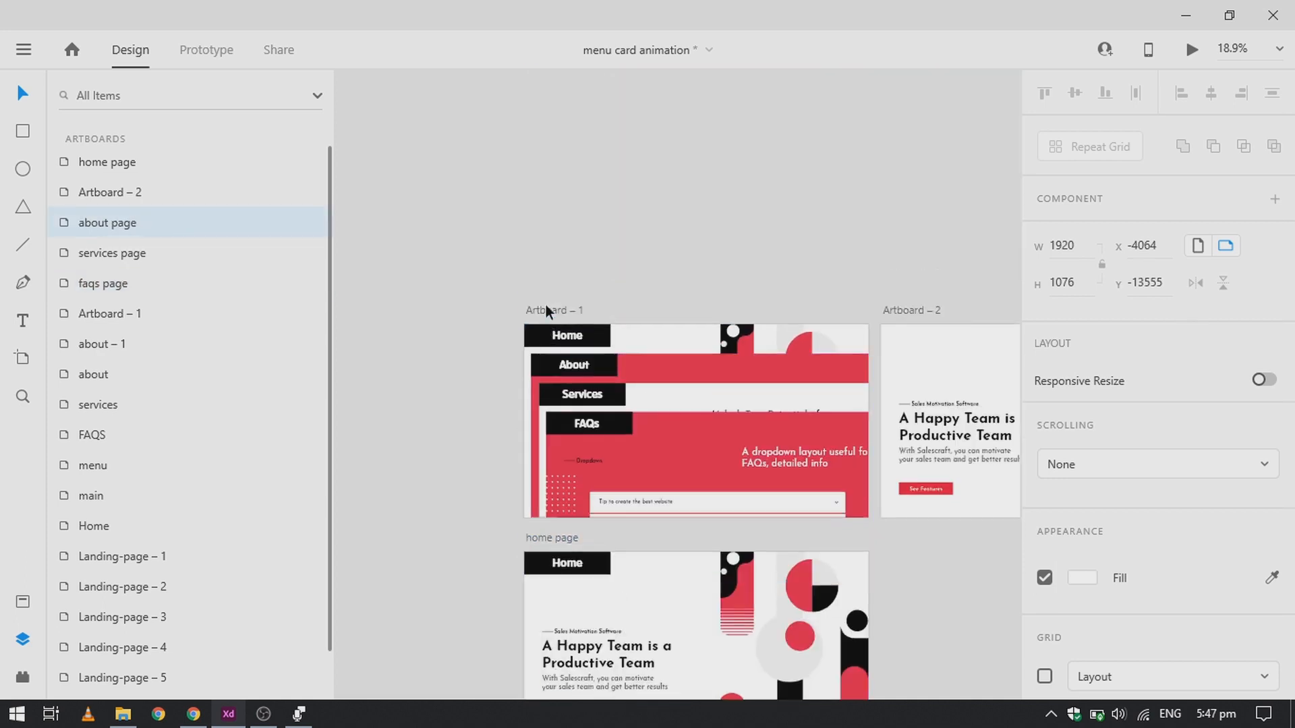
double_click(545, 312)
type("m")
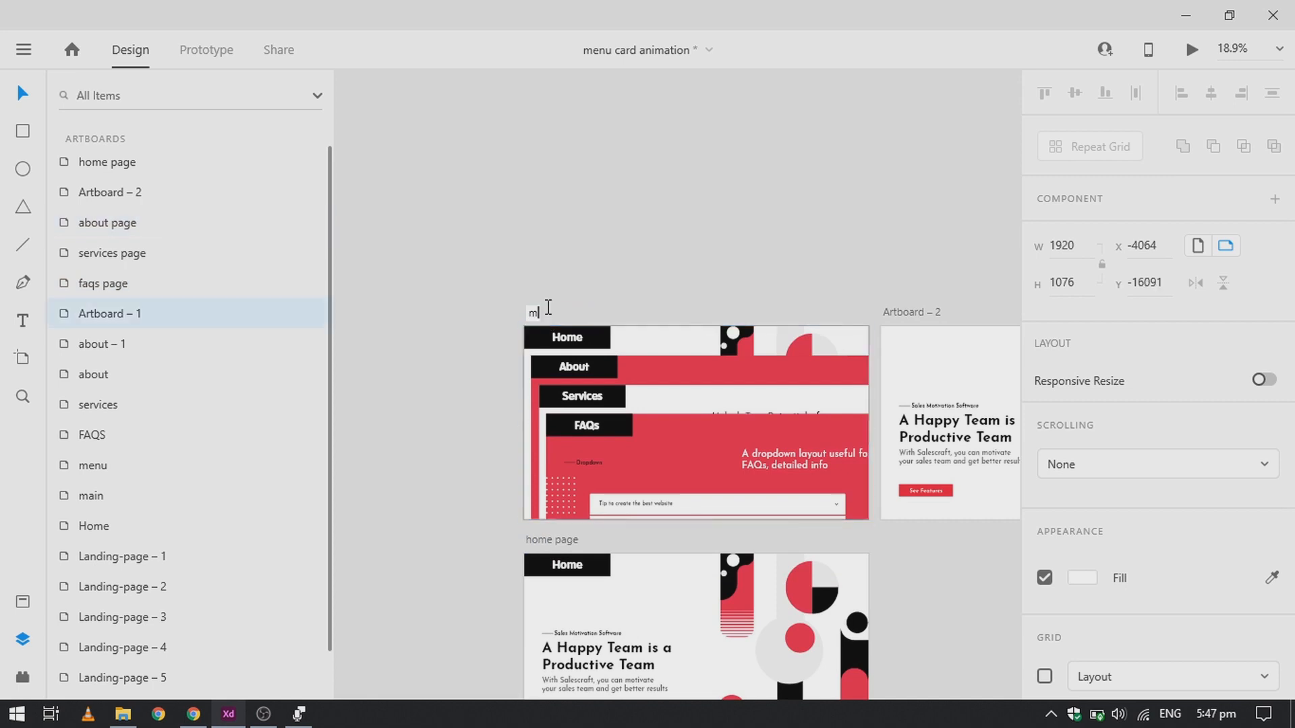
type("enu page")
key("Return")
Rename Artboard – 2, located beside the menu page, as "main page"
scroll(577, 310, "right", 2)
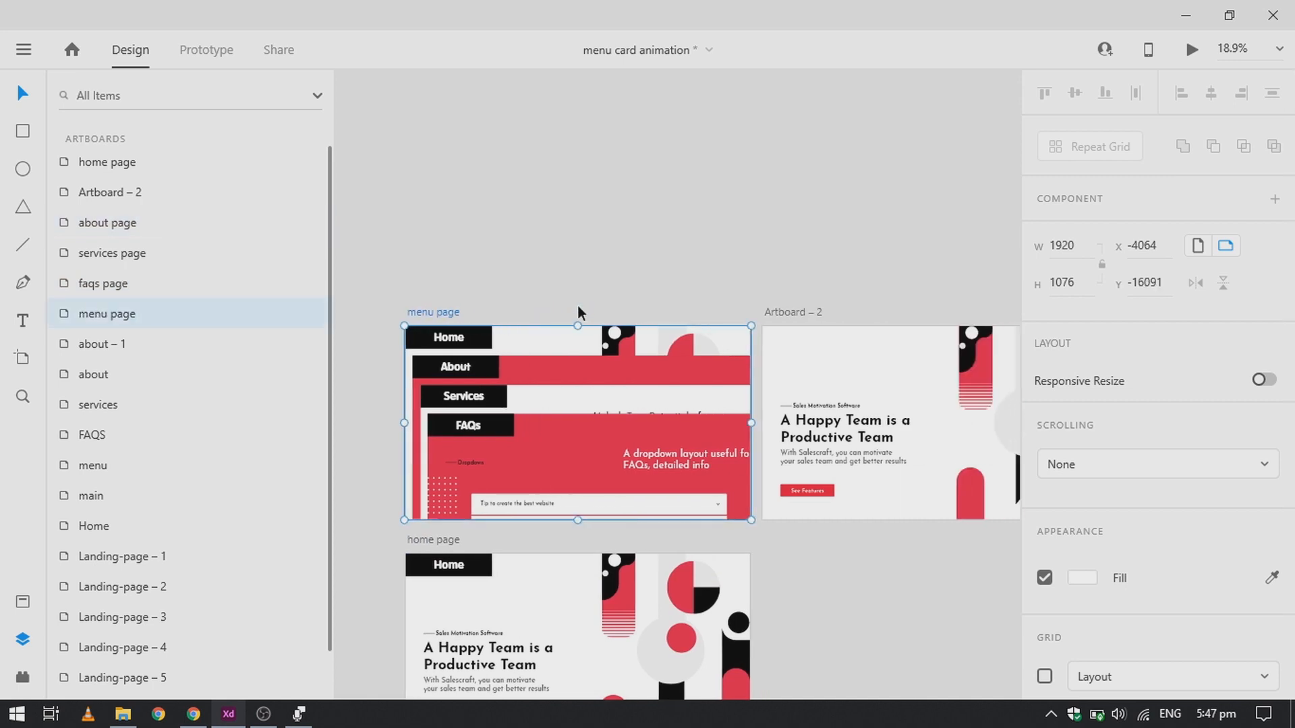
double_click(783, 311)
type("main")
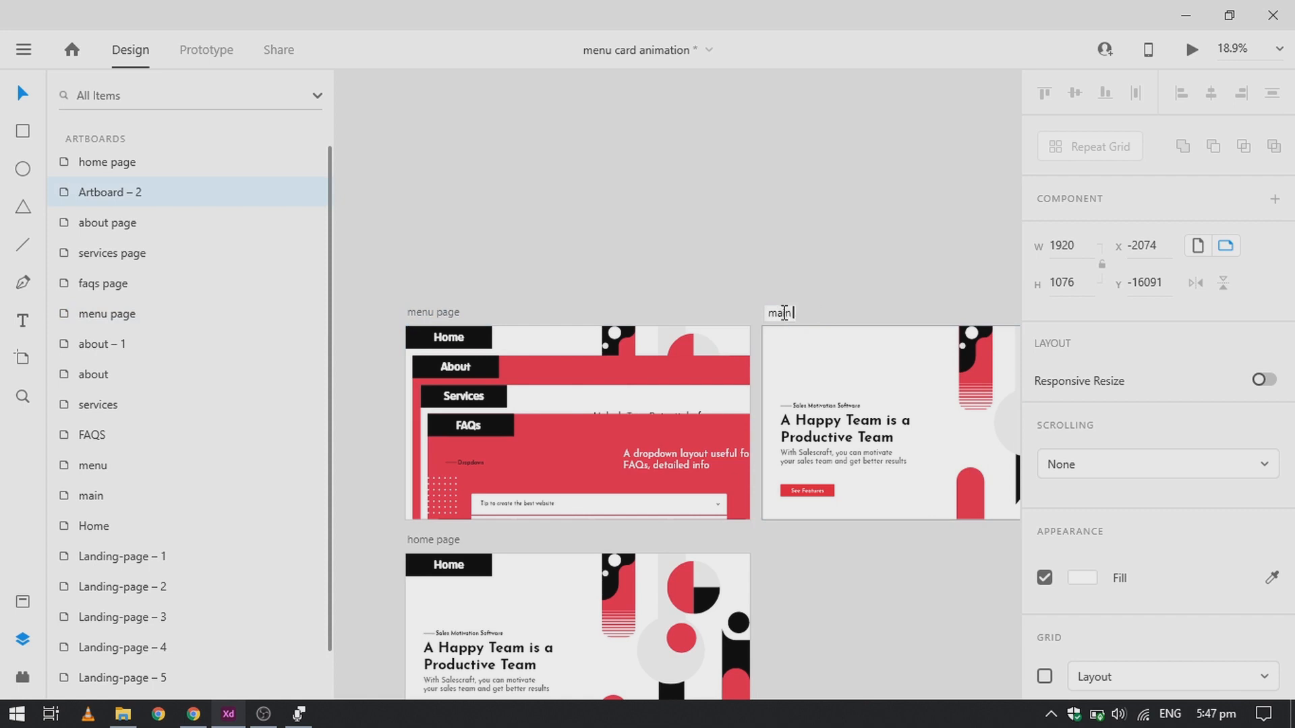
type(" page")
key("Return")
left_click(783, 274)
Switch to prototyping and link the hamburger icon group on the main page to the menu page
scroll(783, 274, "down", 1)
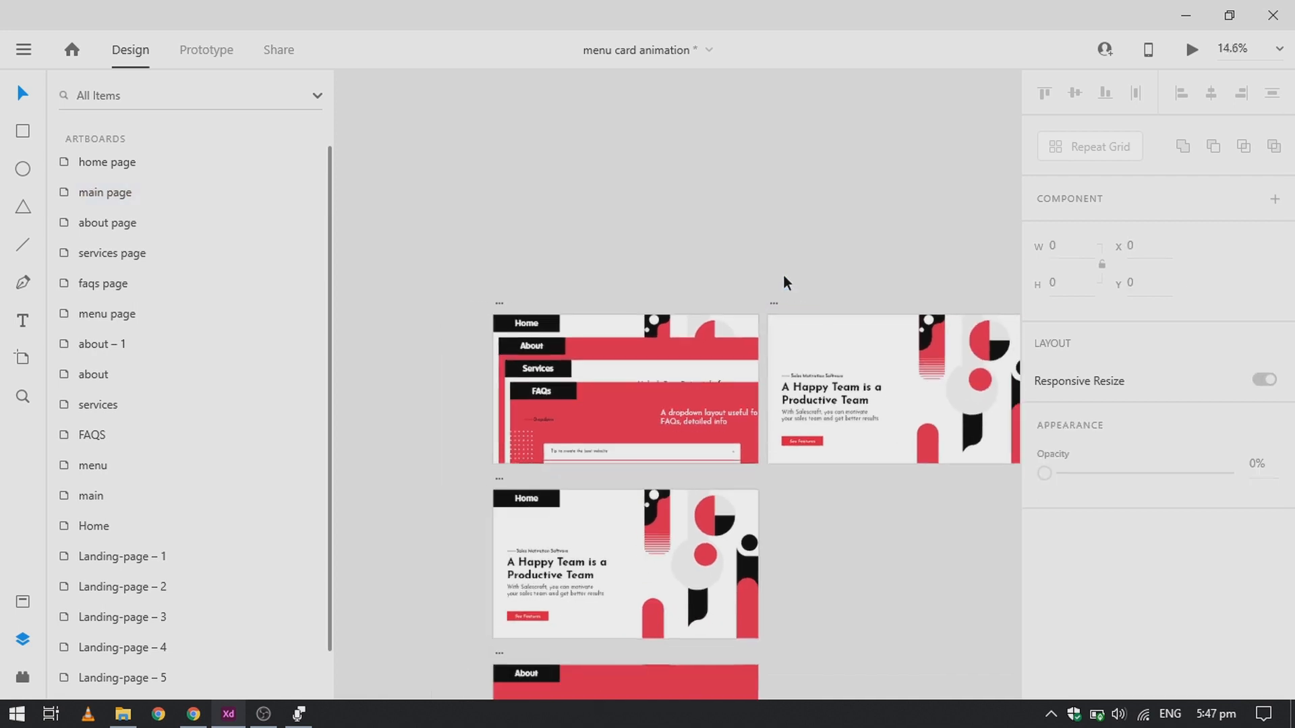
scroll(782, 317, "right", 2)
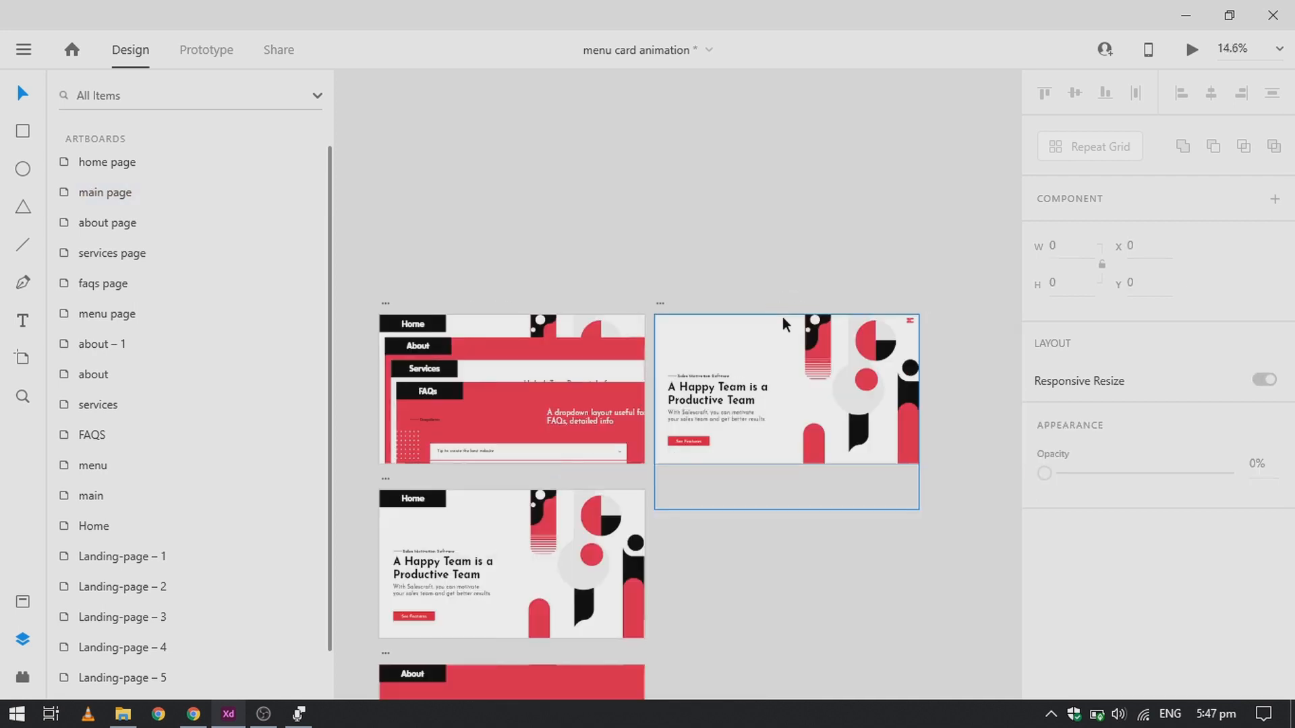
left_click(226, 68)
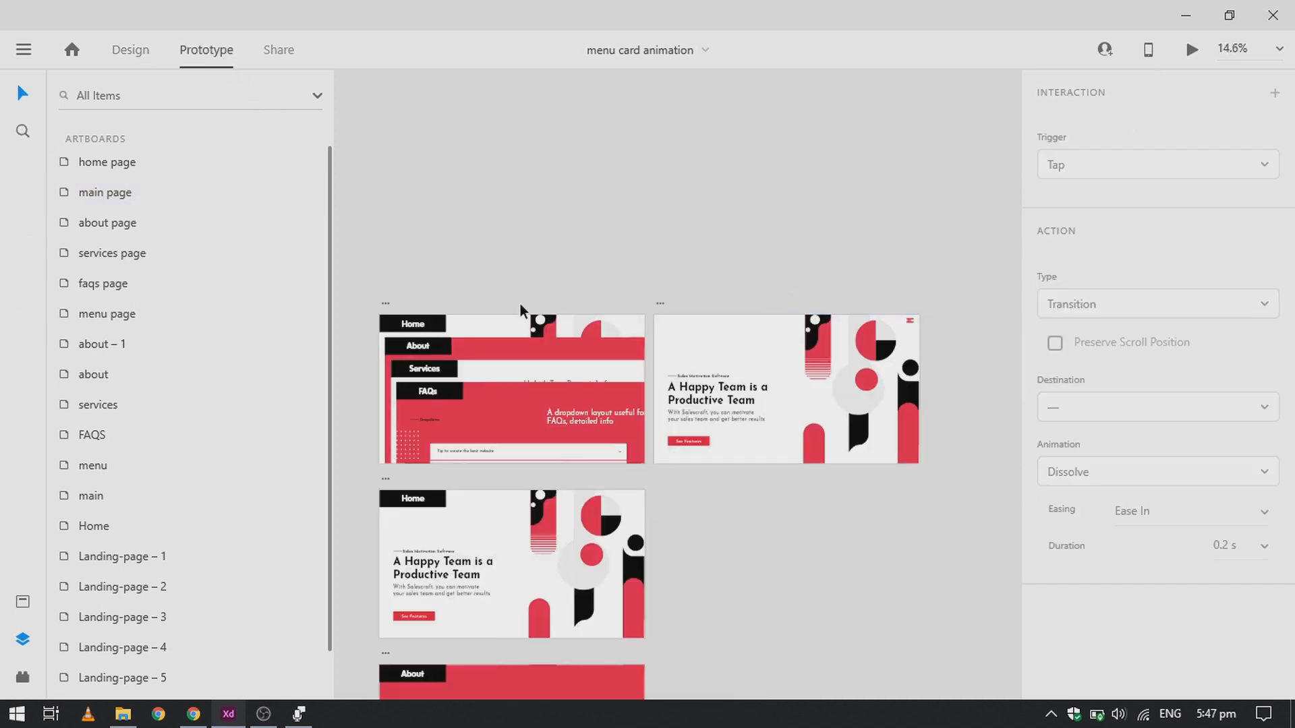
scroll(520, 304, "down", 3)
left_click(910, 145)
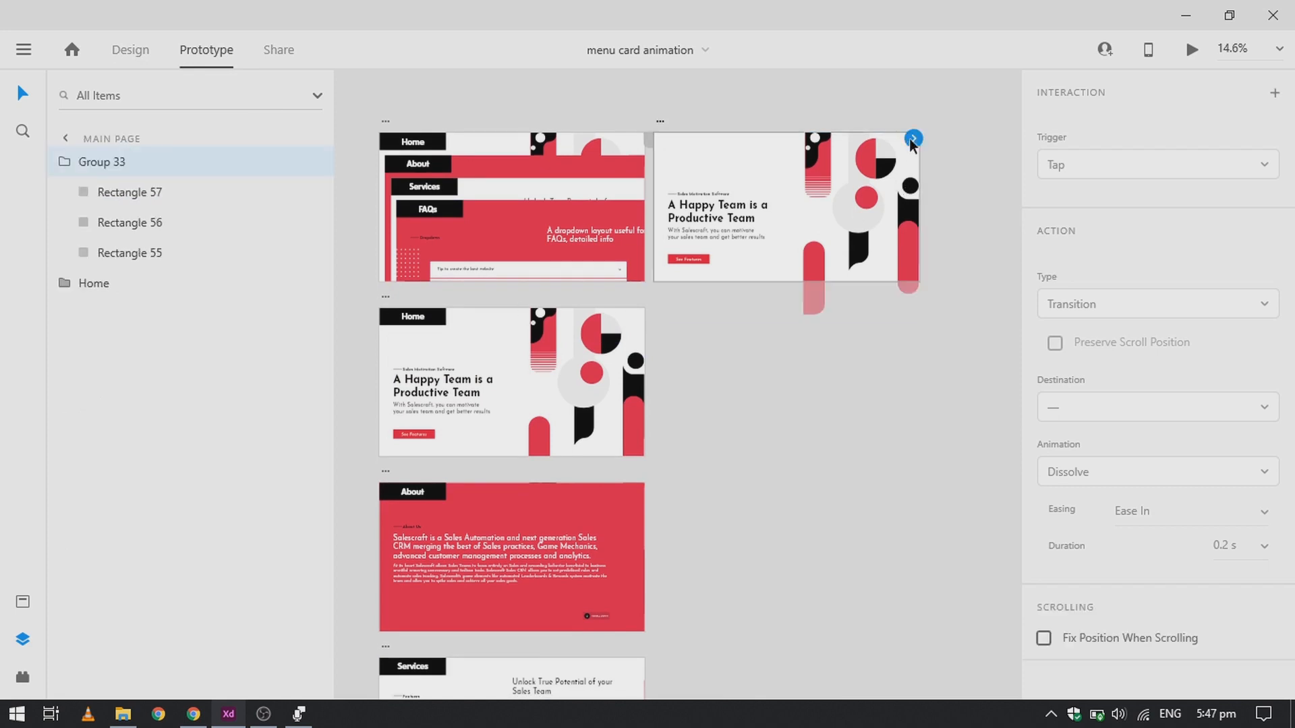
scroll(916, 138, "up", 3)
scroll(916, 138, "down", 3)
left_click_drag(913, 138, 398, 184)
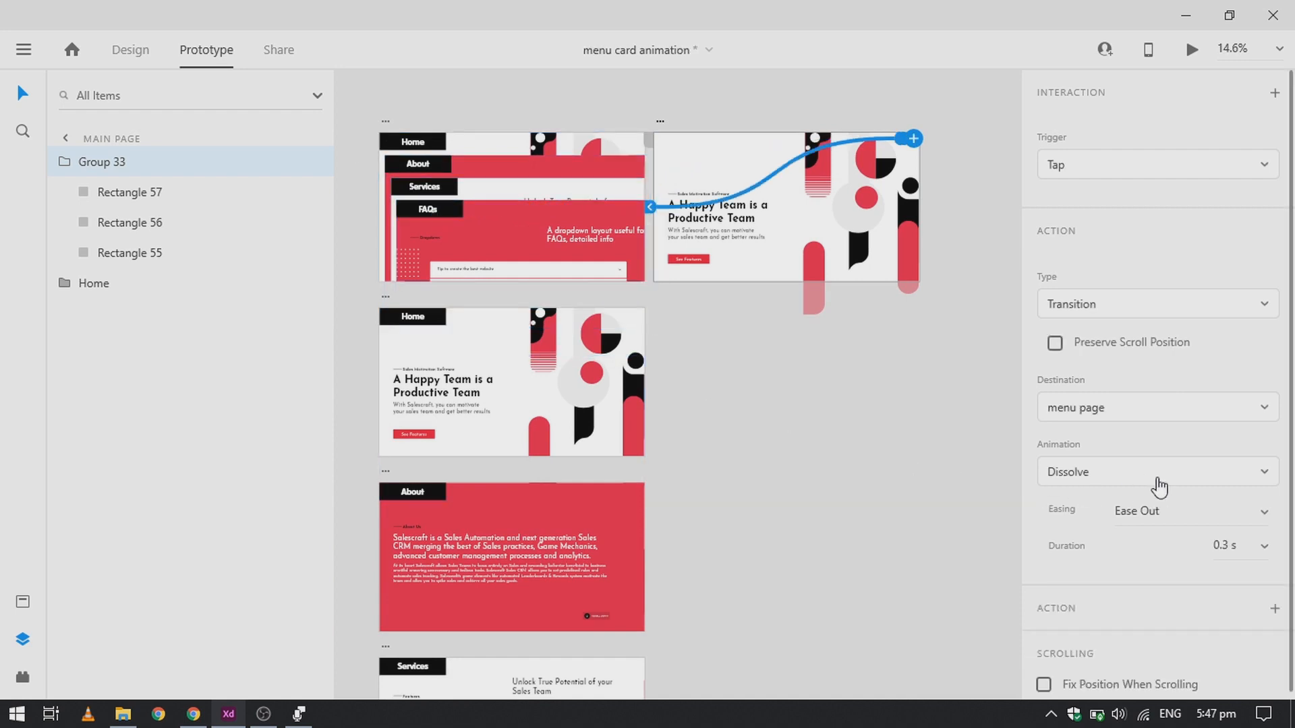
Set the hamburger icon's interaction to Auto-Animate with Ease In easing
left_click(1122, 316)
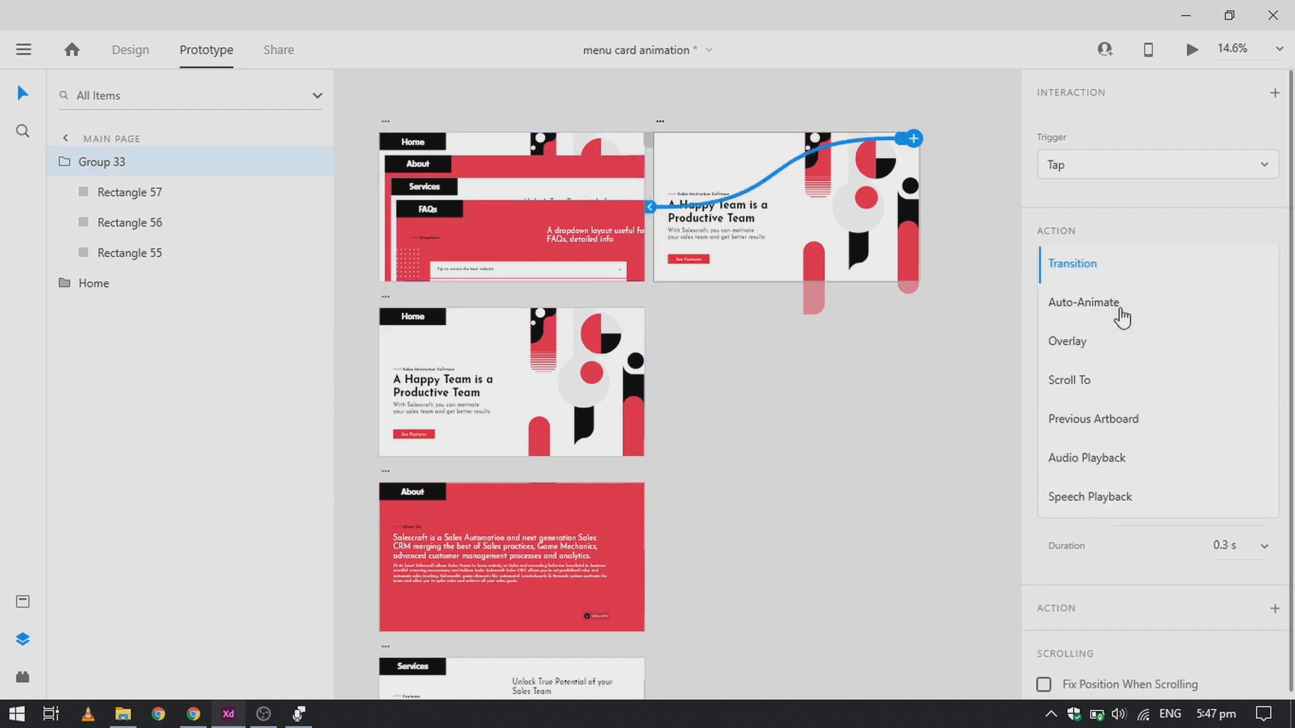
left_click(1126, 304)
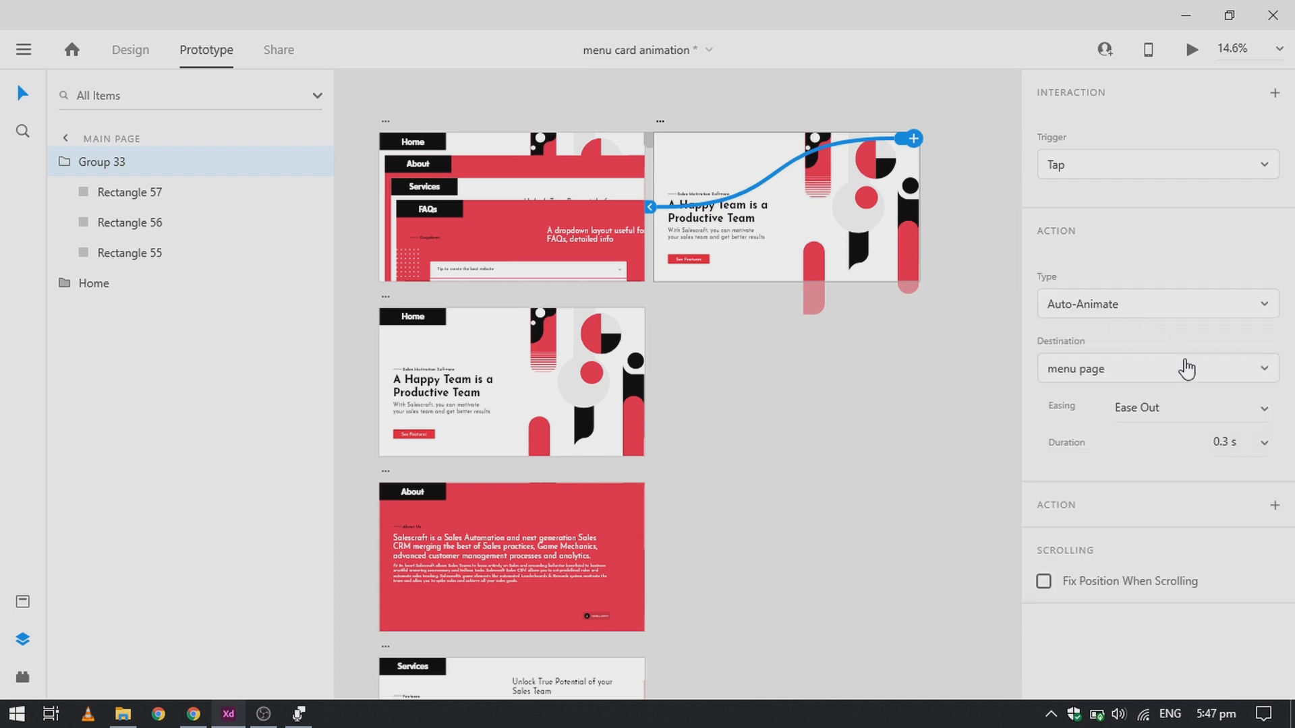
left_click(1265, 424)
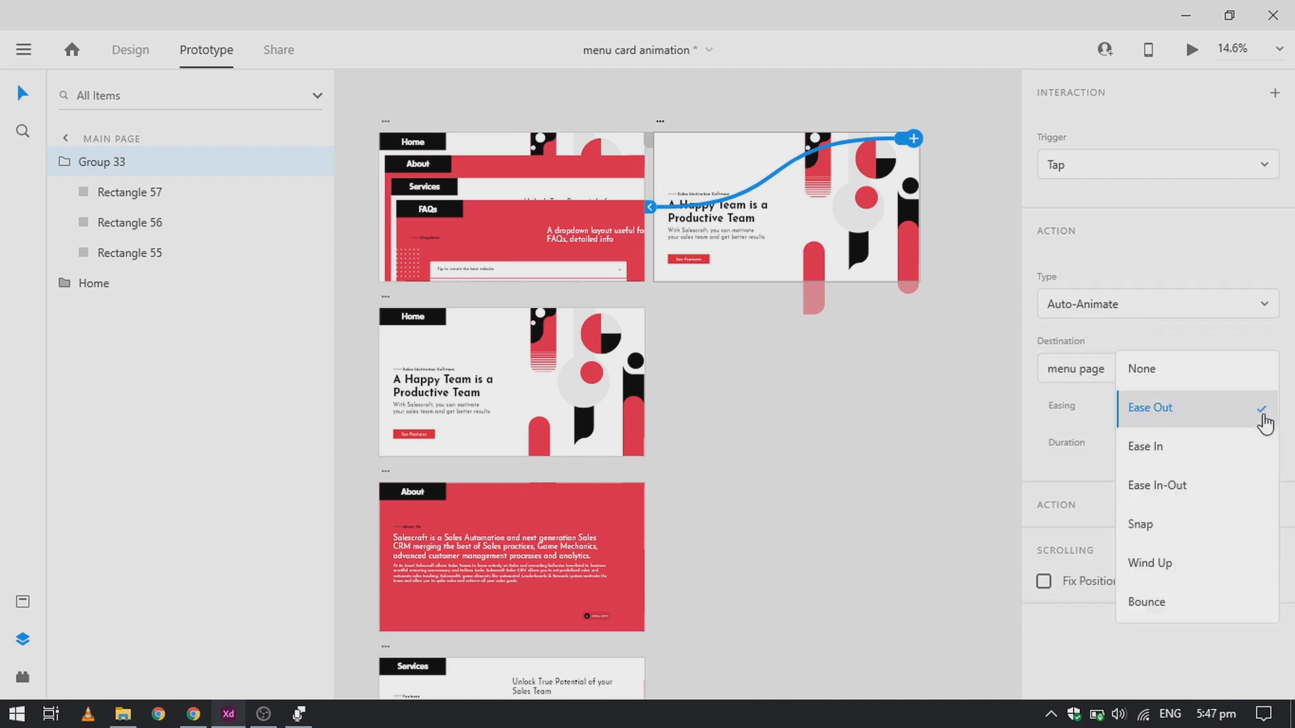
left_click(1232, 457)
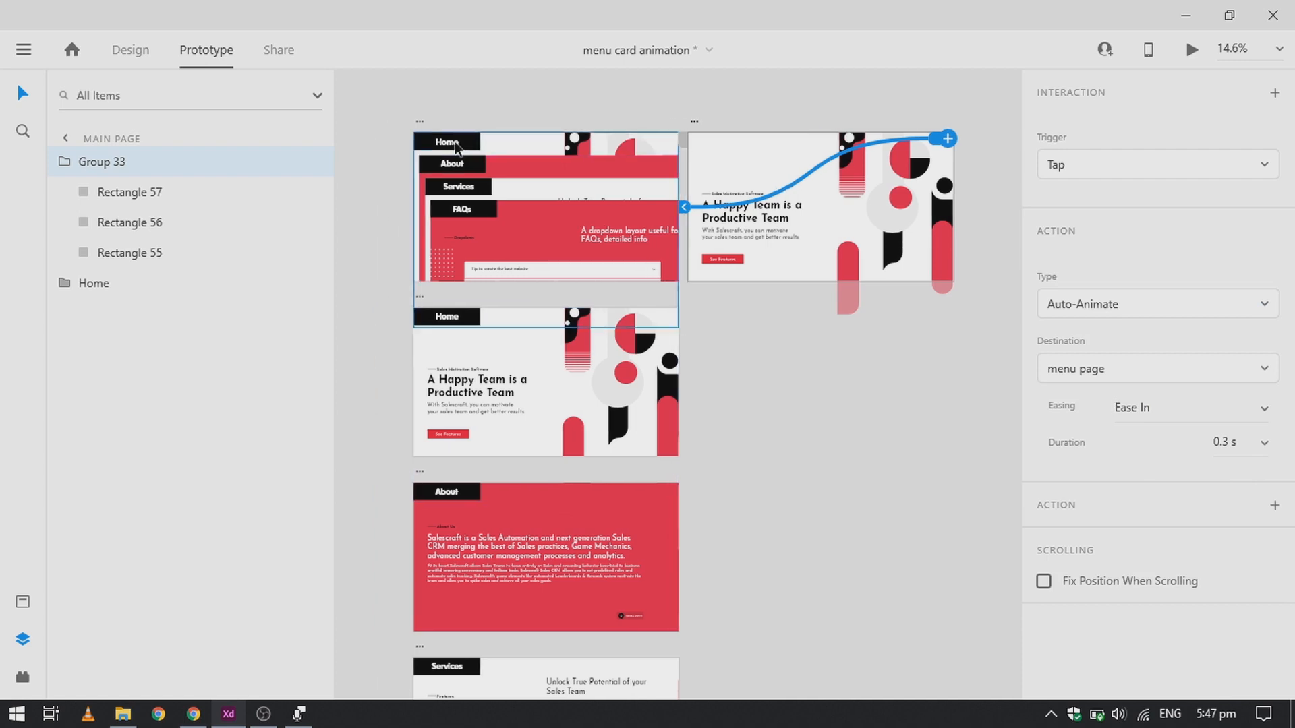
On the menu page, link the Home label to the home page and the About label to the about page
scroll(372, 143, "up", 3)
left_click(455, 142)
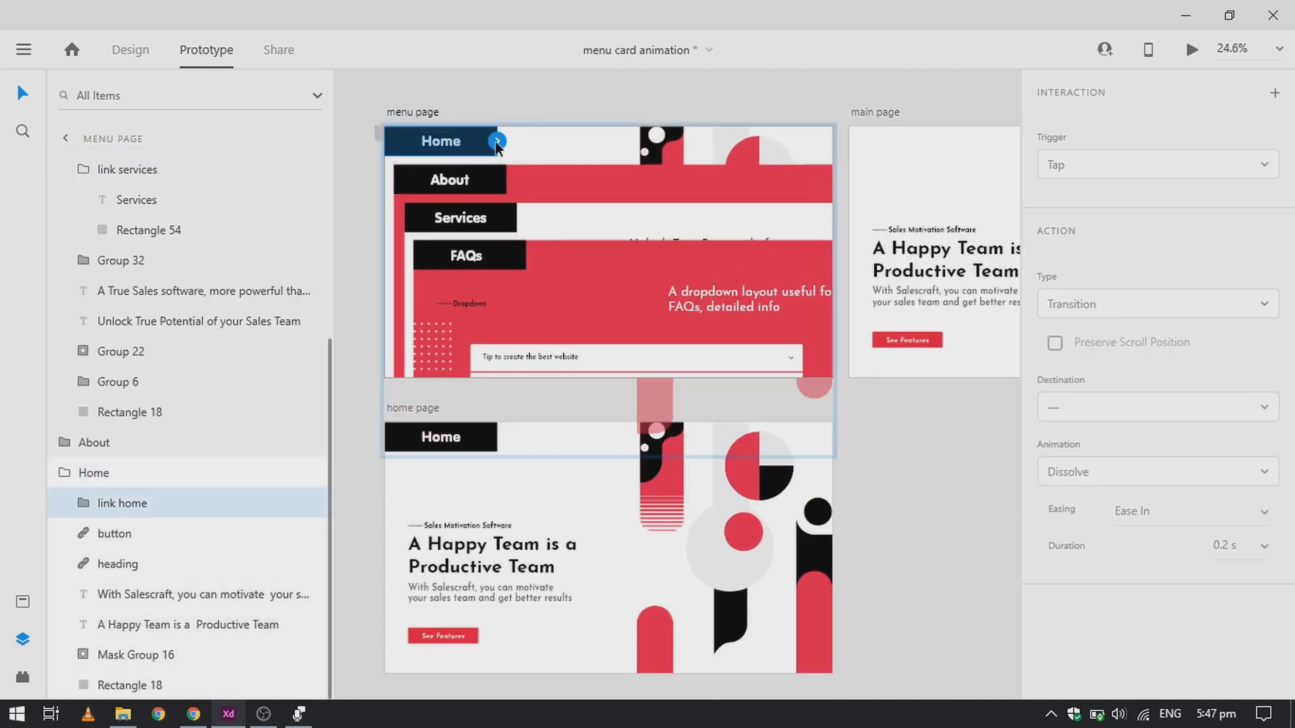
left_click_drag(497, 142, 474, 558)
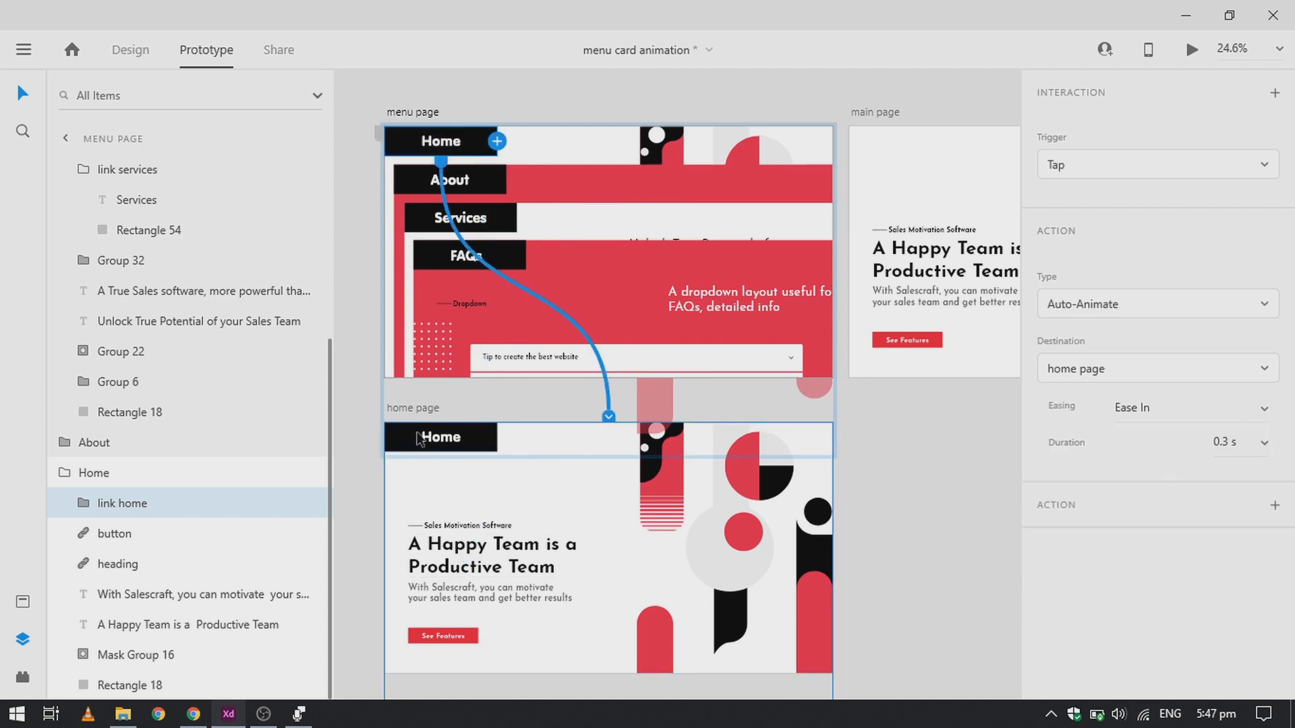
left_click(463, 184)
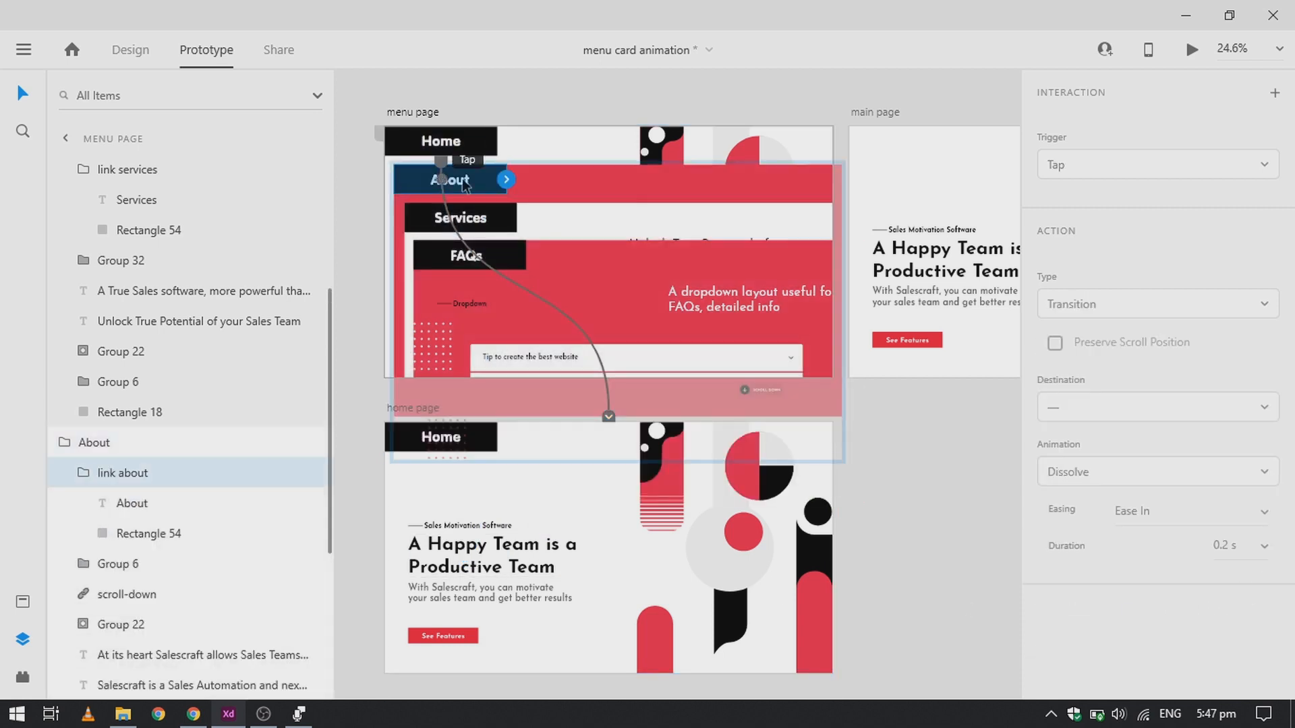
left_click_drag(510, 184, 539, 641)
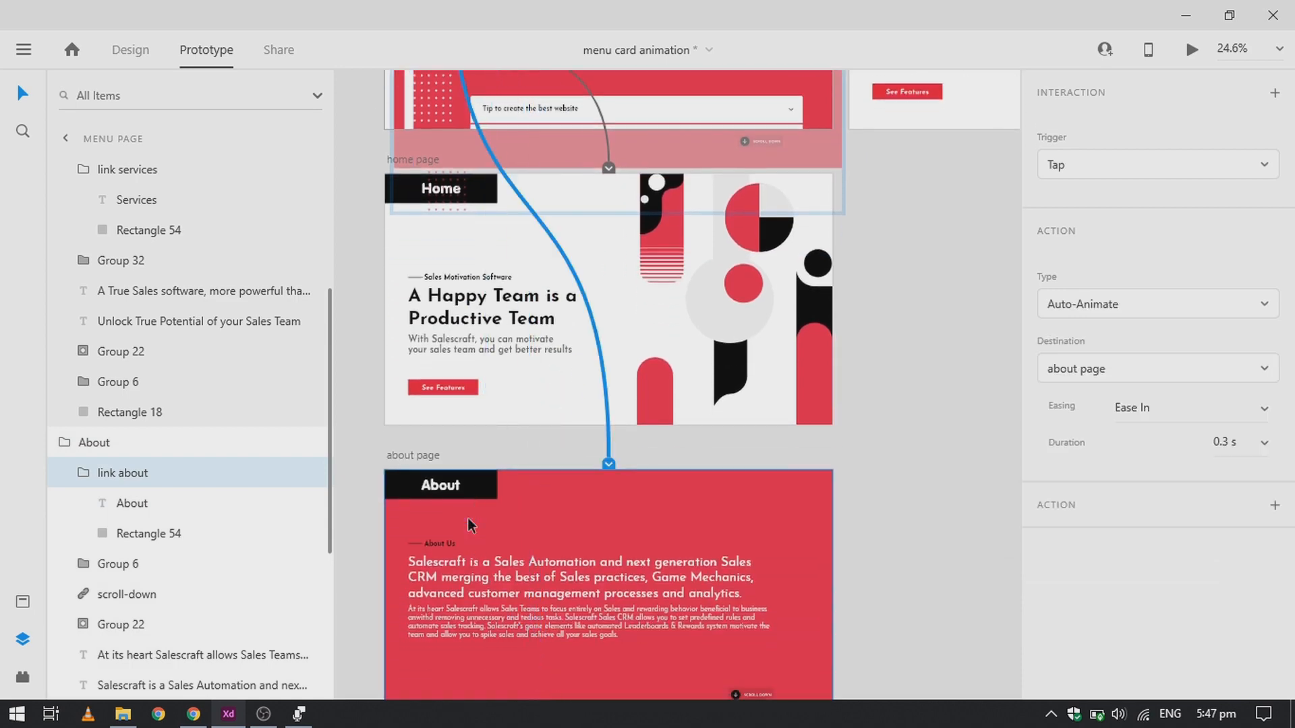
Link the Services label on the menu page to the services page
scroll(468, 518, "up", 8)
left_click(492, 553)
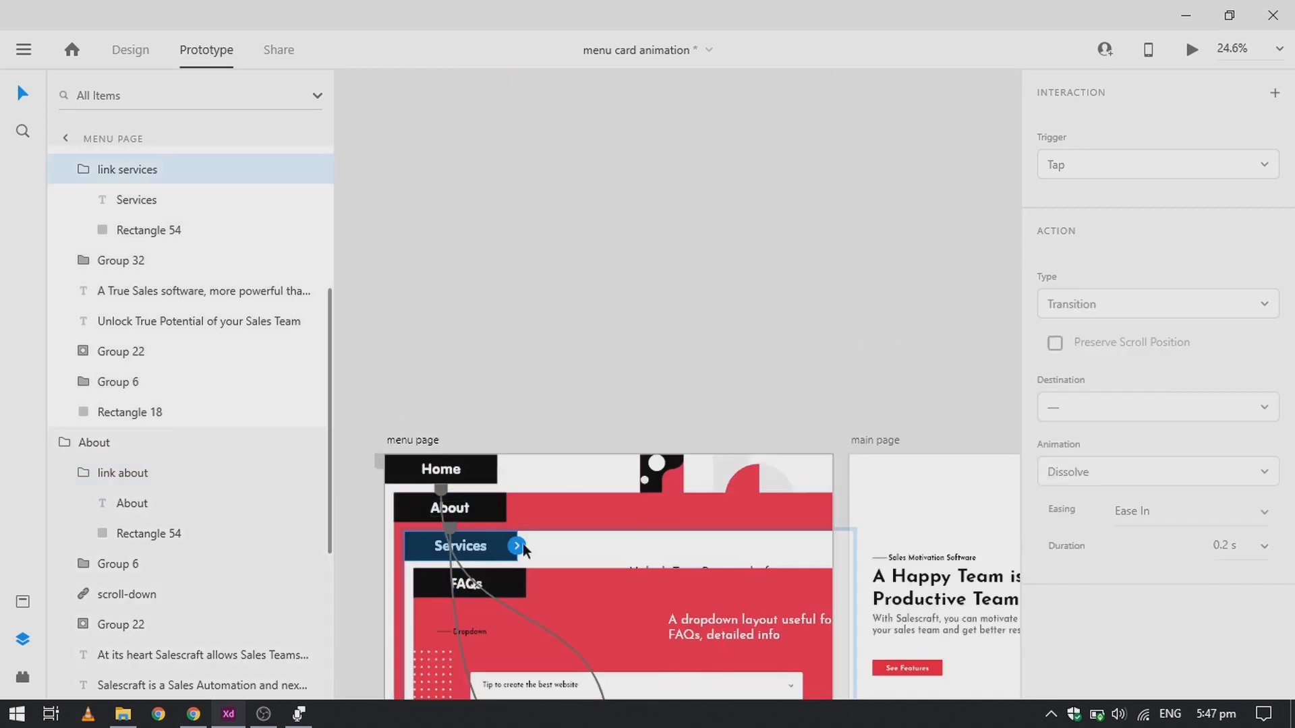
left_click_drag(517, 546, 557, 467)
left_click_drag(592, 375, 580, 297)
scroll(580, 297, "up", 5)
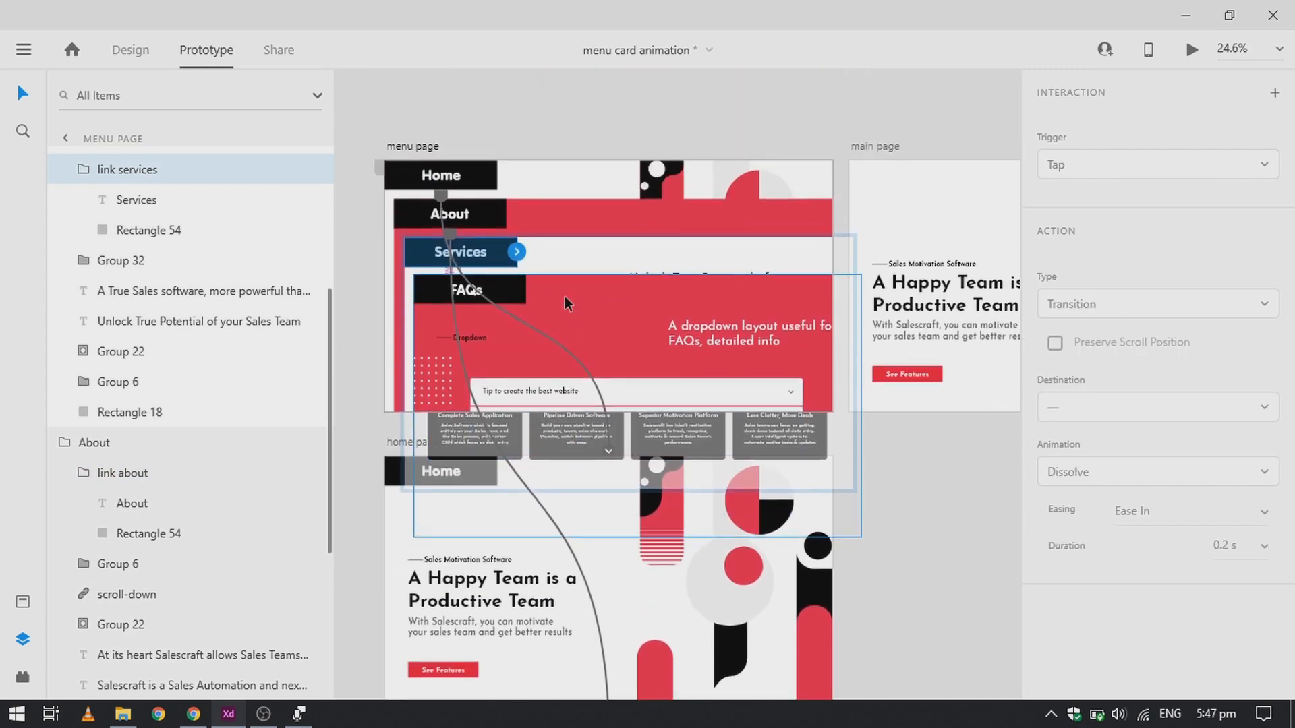
scroll(565, 297, "down", 1)
scroll(564, 296, "down", 3)
scroll(565, 296, "down", 3)
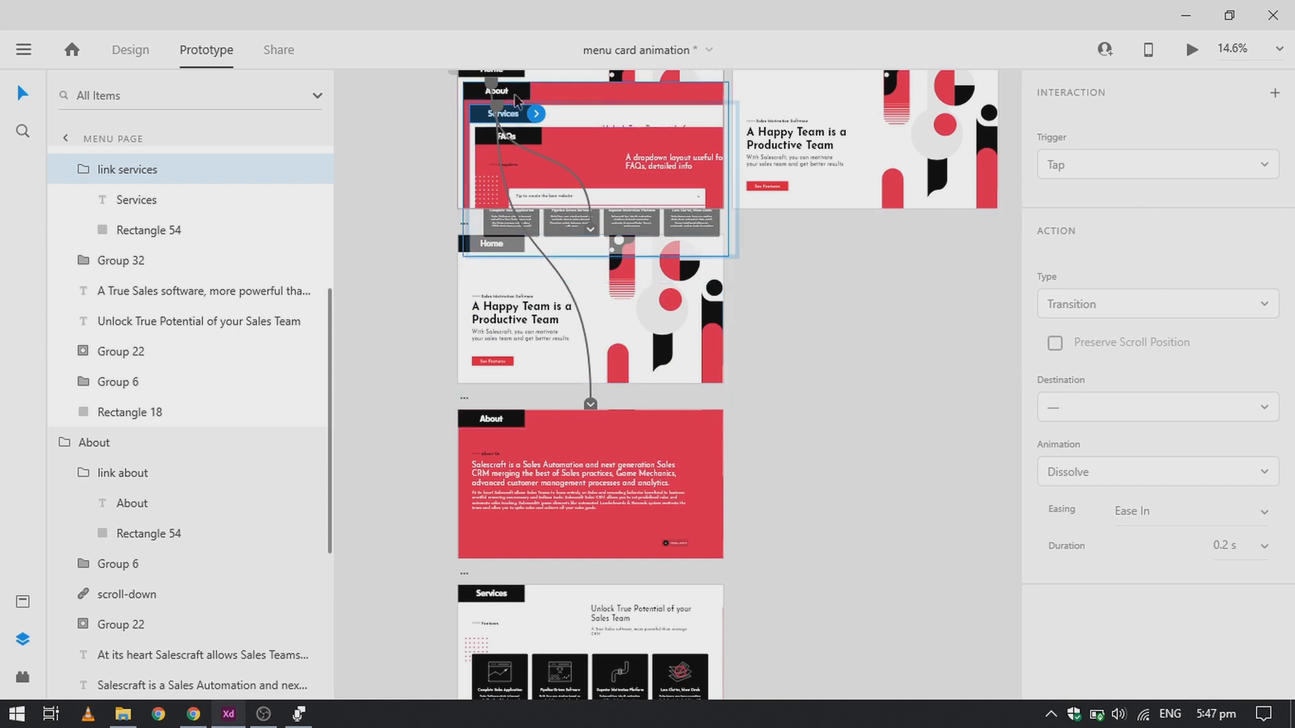
left_click_drag(537, 114, 602, 624)
Link the FAQs label on the menu page to the faqs page
scroll(602, 624, "up", 2)
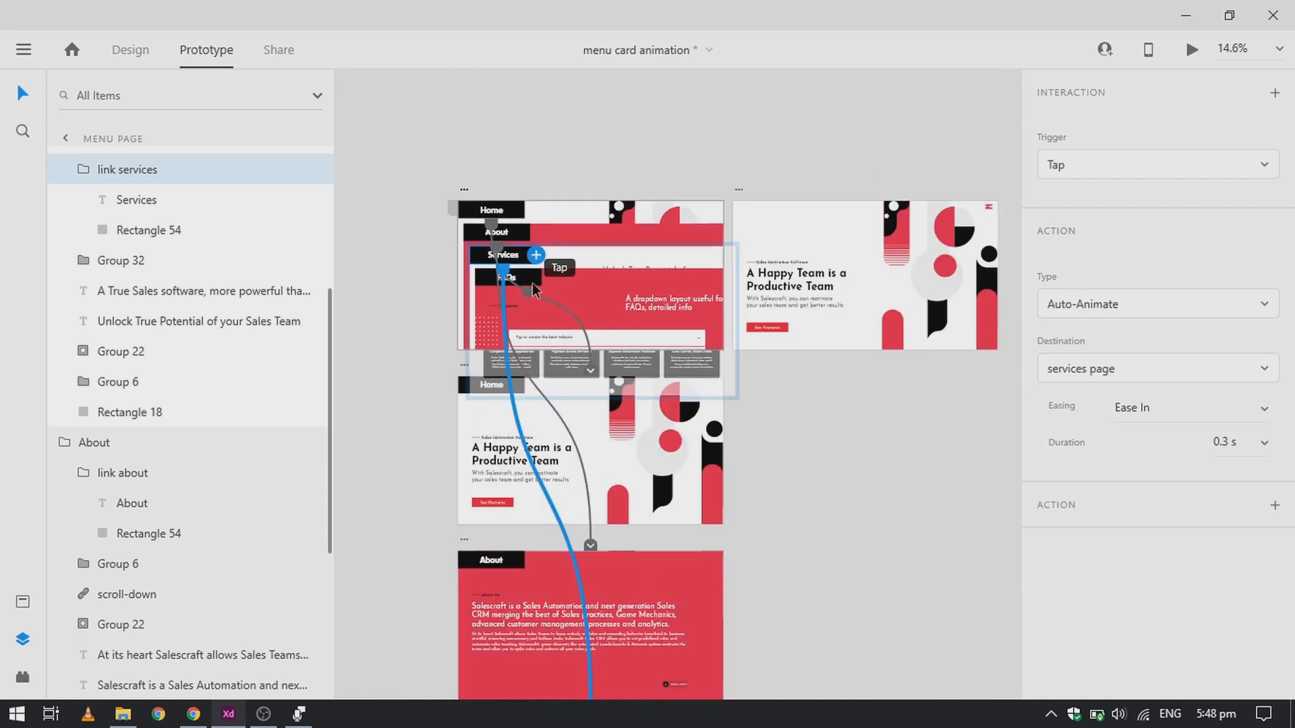
left_click(536, 278)
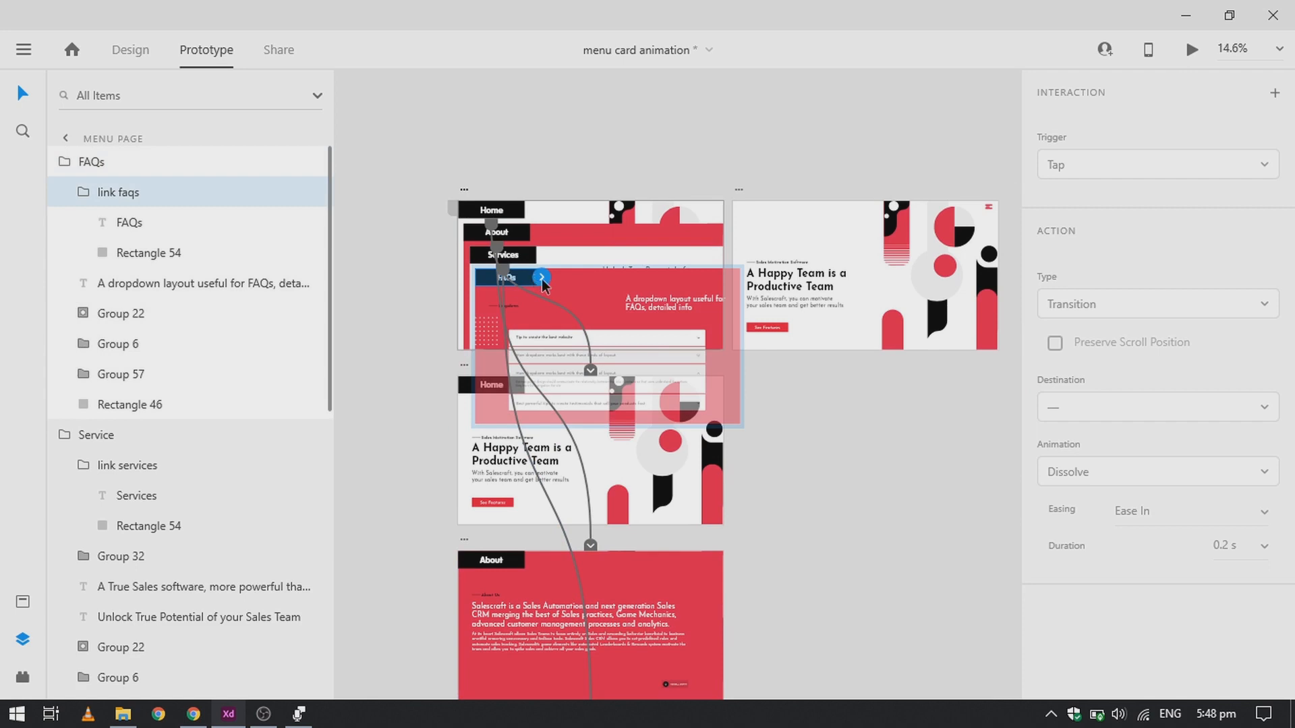
left_click_drag(541, 277, 529, 513)
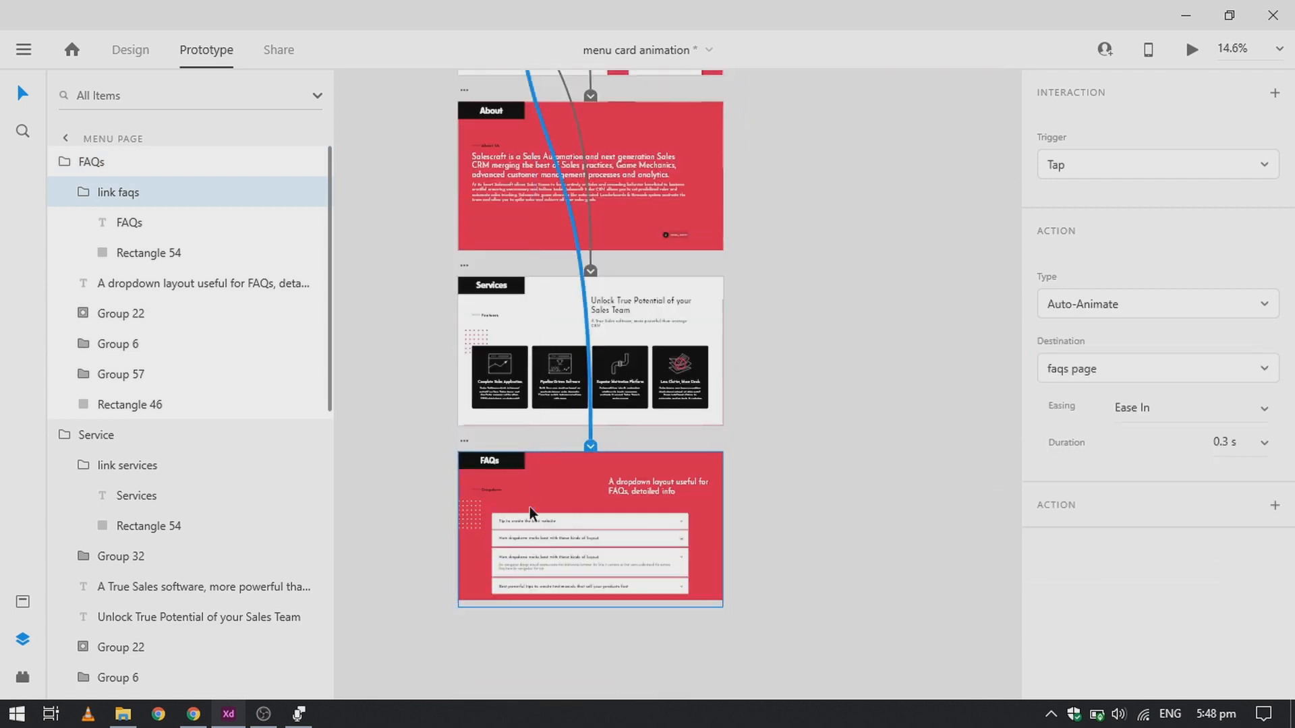
scroll(489, 470, "up", 2)
scroll(488, 476, "up", 1)
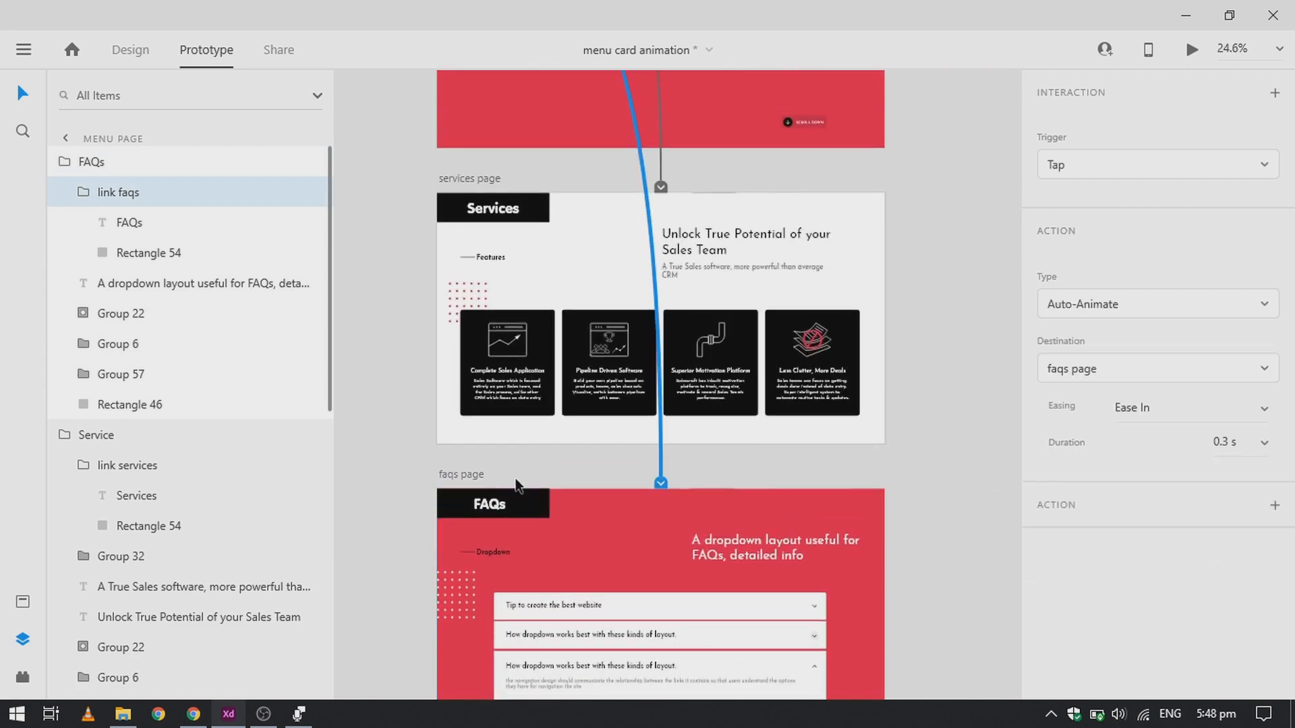
Link the FAQs label on the faqs page and the Services label on the services page back to the menu page
scroll(531, 506, "up", 5)
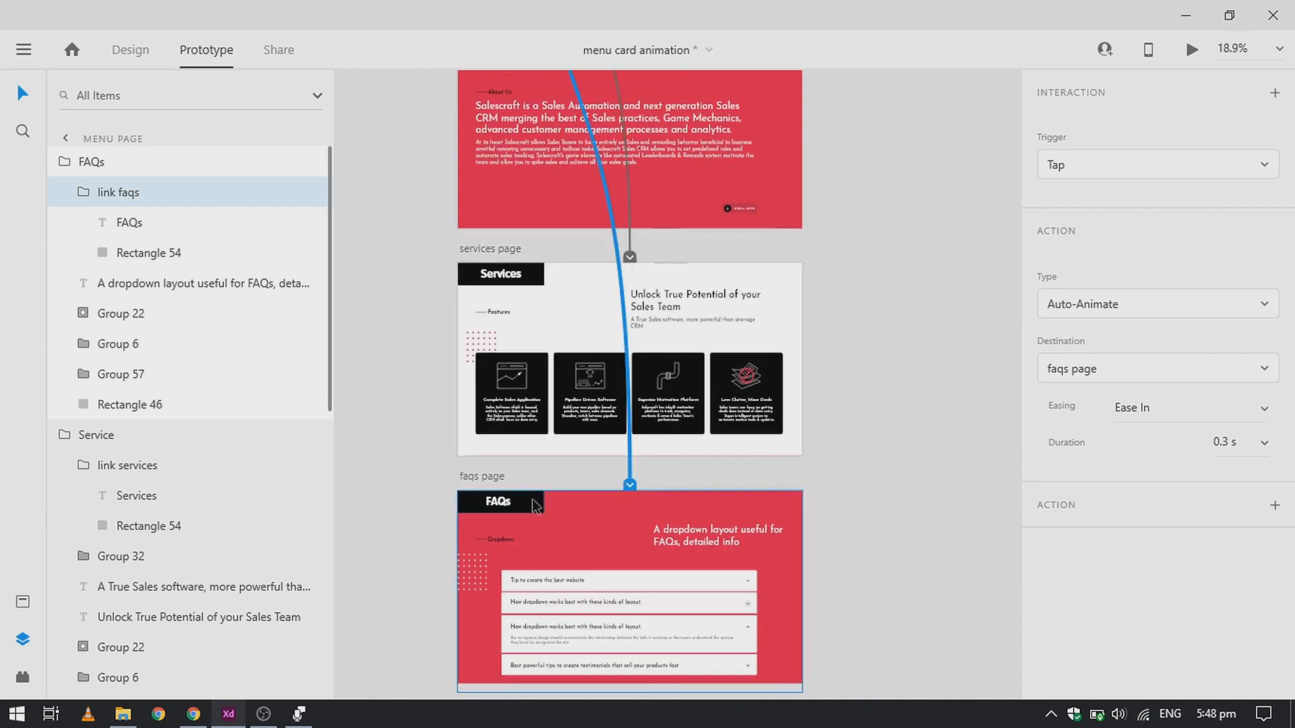
scroll(560, 519, "down", 2)
scroll(549, 402, "down", 10)
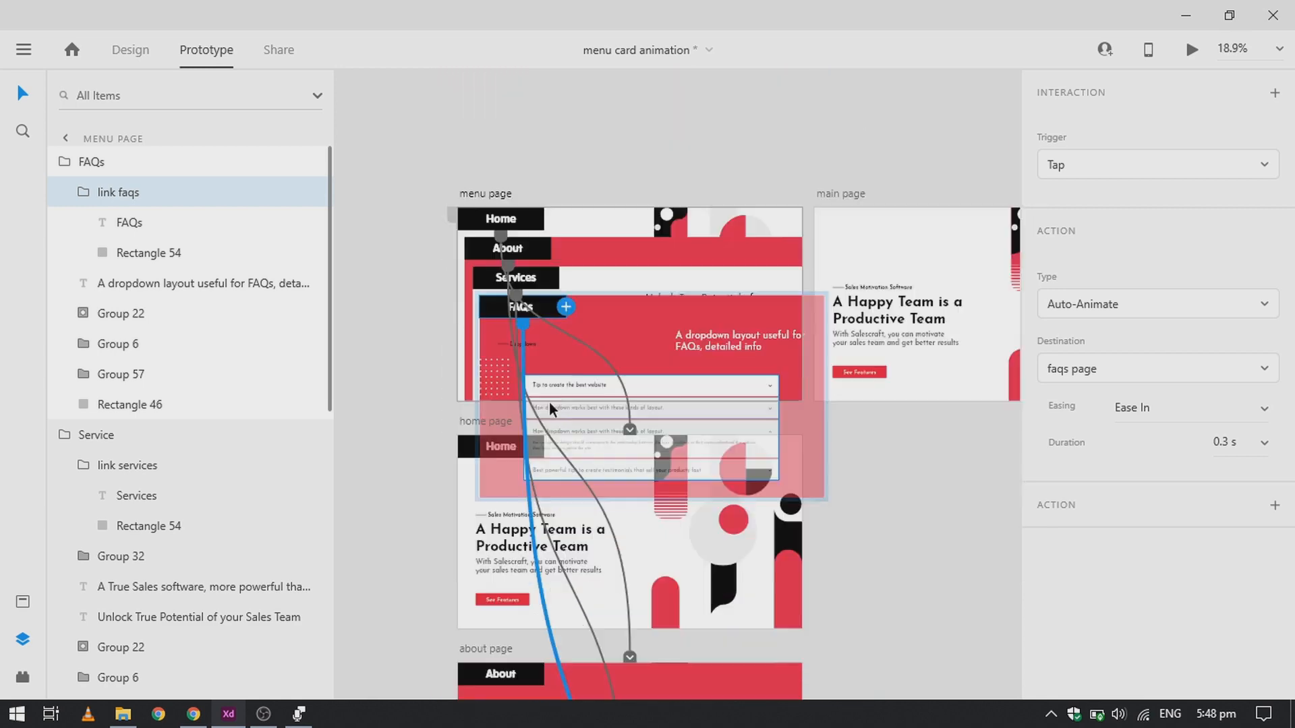
scroll(549, 402, "up", 2)
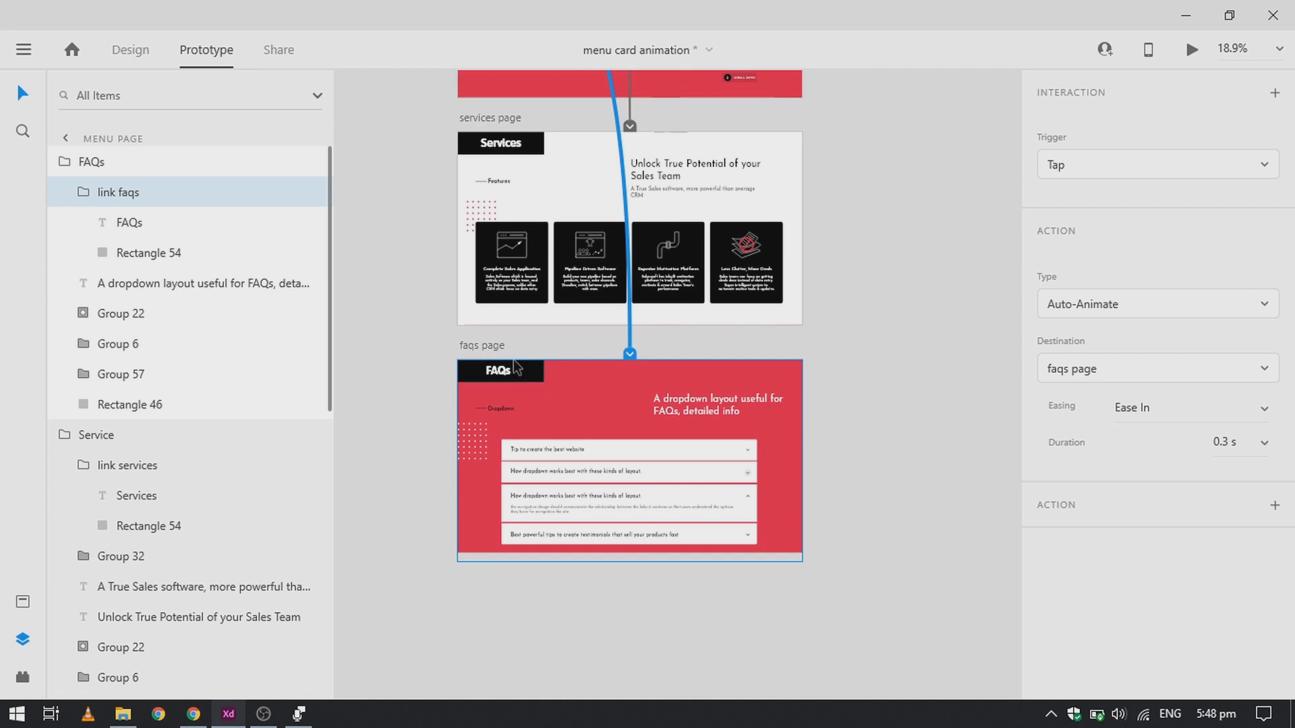
left_click(533, 381)
left_click_drag(544, 370, 600, 162)
scroll(584, 219, "down", 8)
double_click(537, 190)
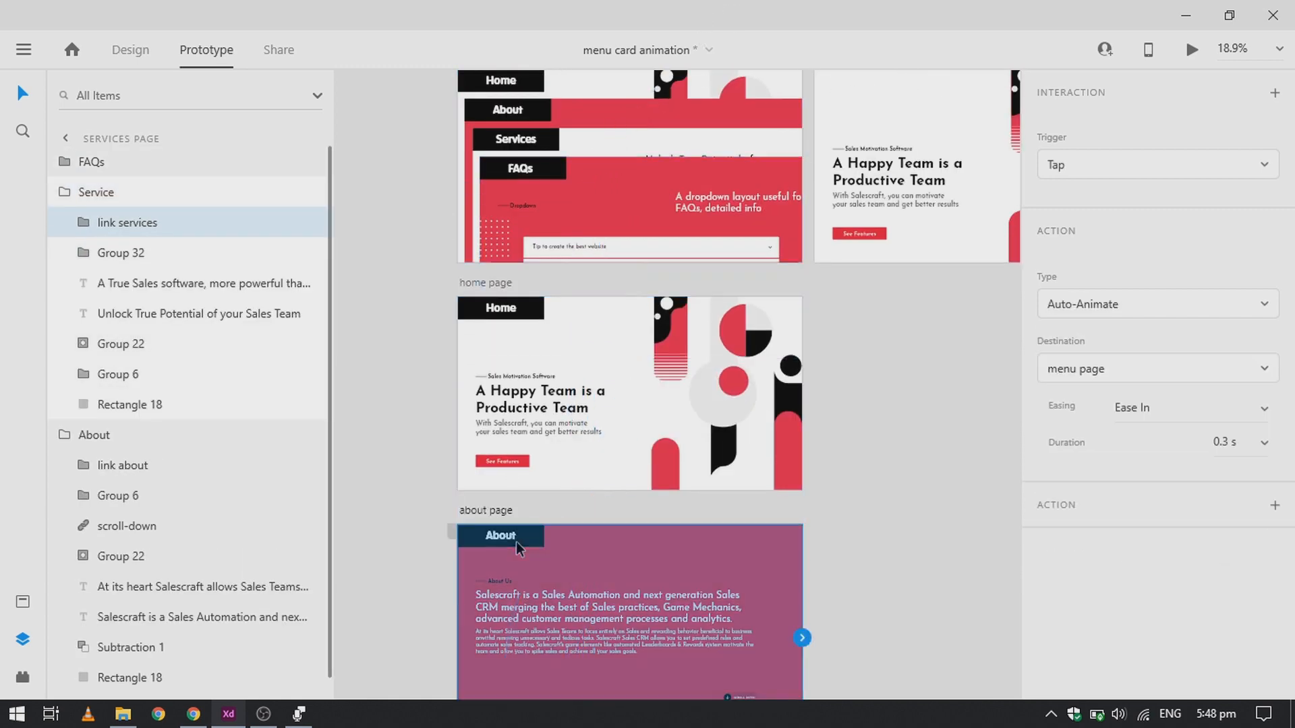
Link the About label on the about page and the Home label on the home page back to the menu page
double_click(540, 540)
left_click_drag(544, 537, 567, 253)
double_click(533, 305)
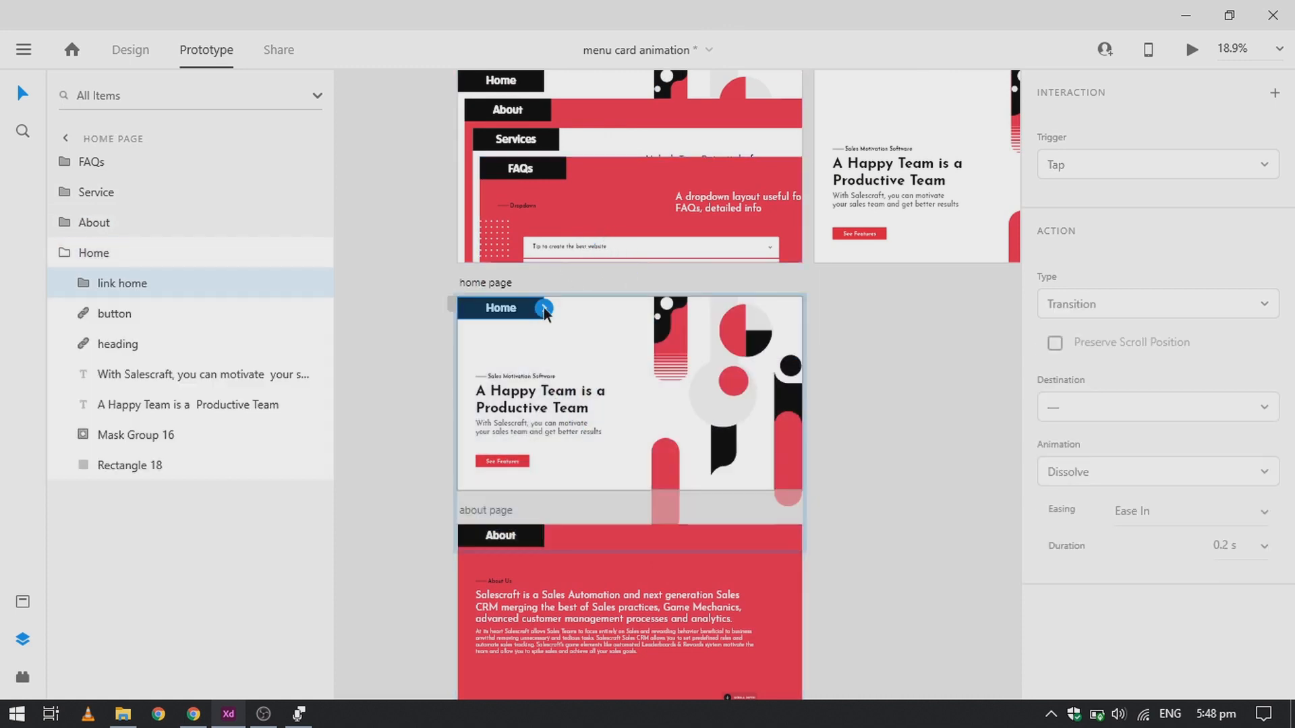
left_click_drag(544, 308, 605, 166)
left_click(913, 342)
Check the main page's link to the menu page, save the document and start the prototype preview
scroll(914, 341, "up", 2)
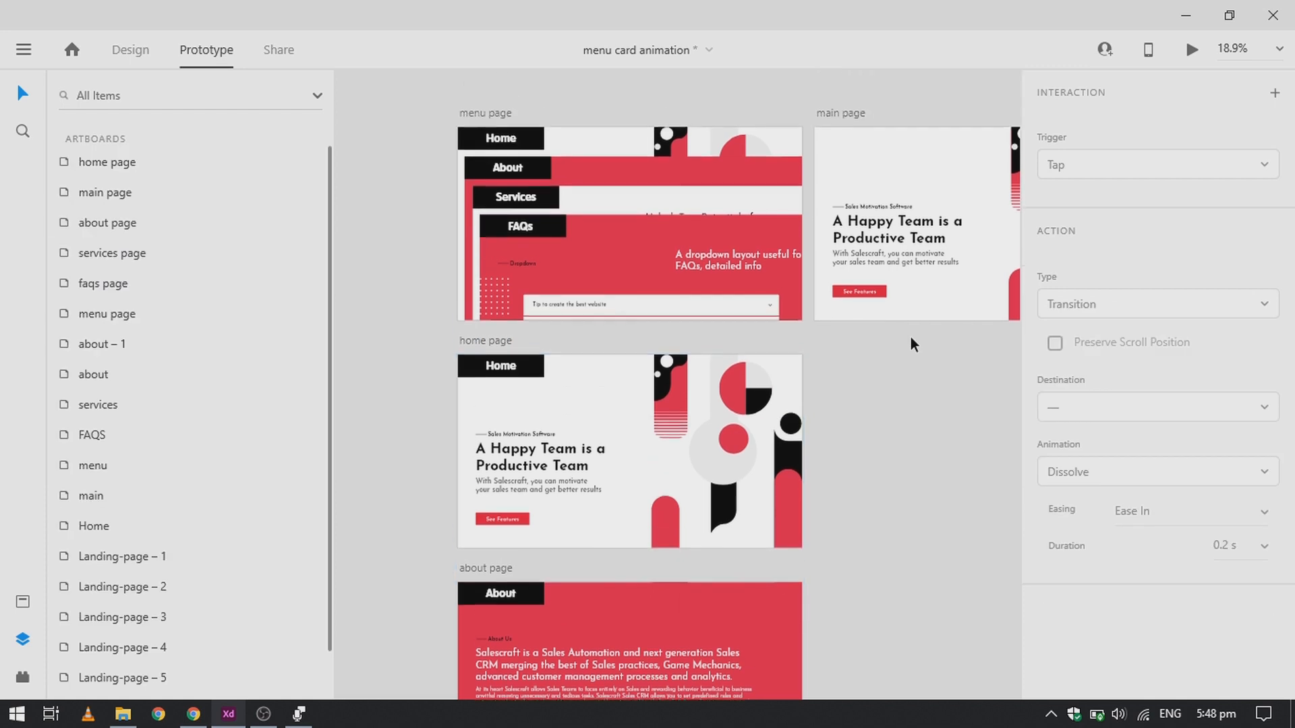
left_click(836, 149)
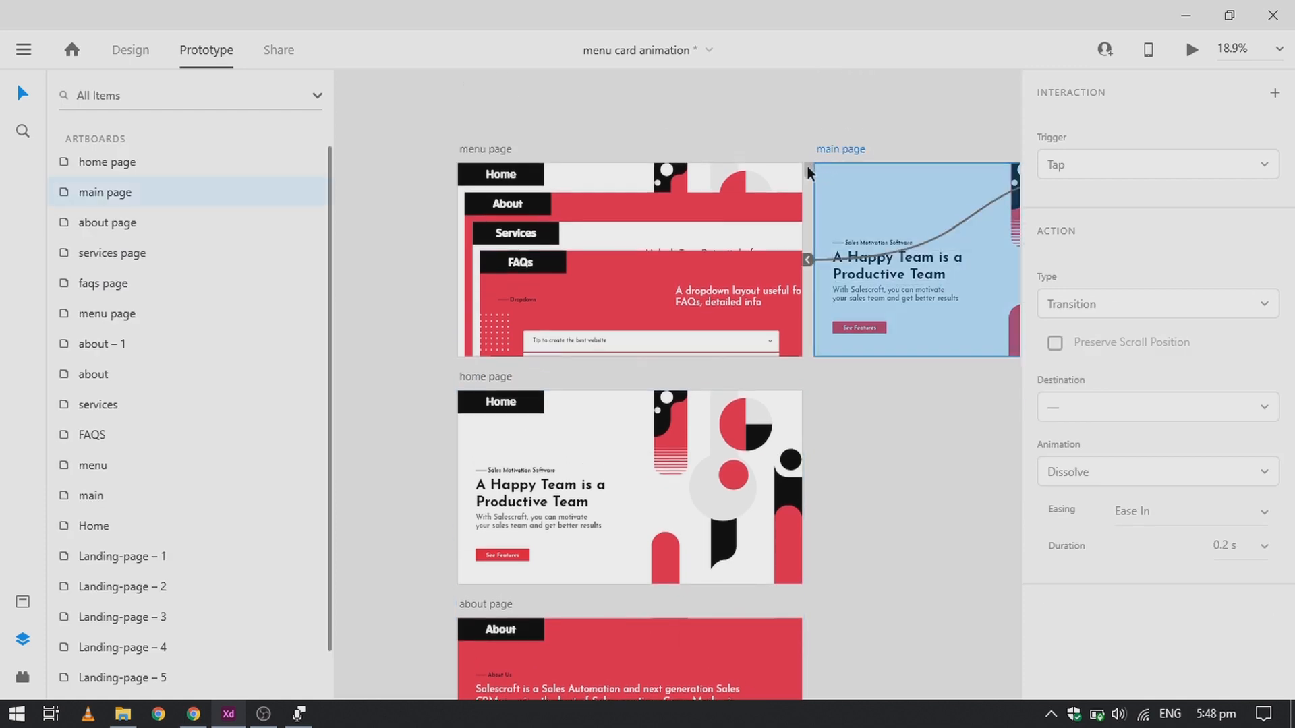
left_click(870, 491)
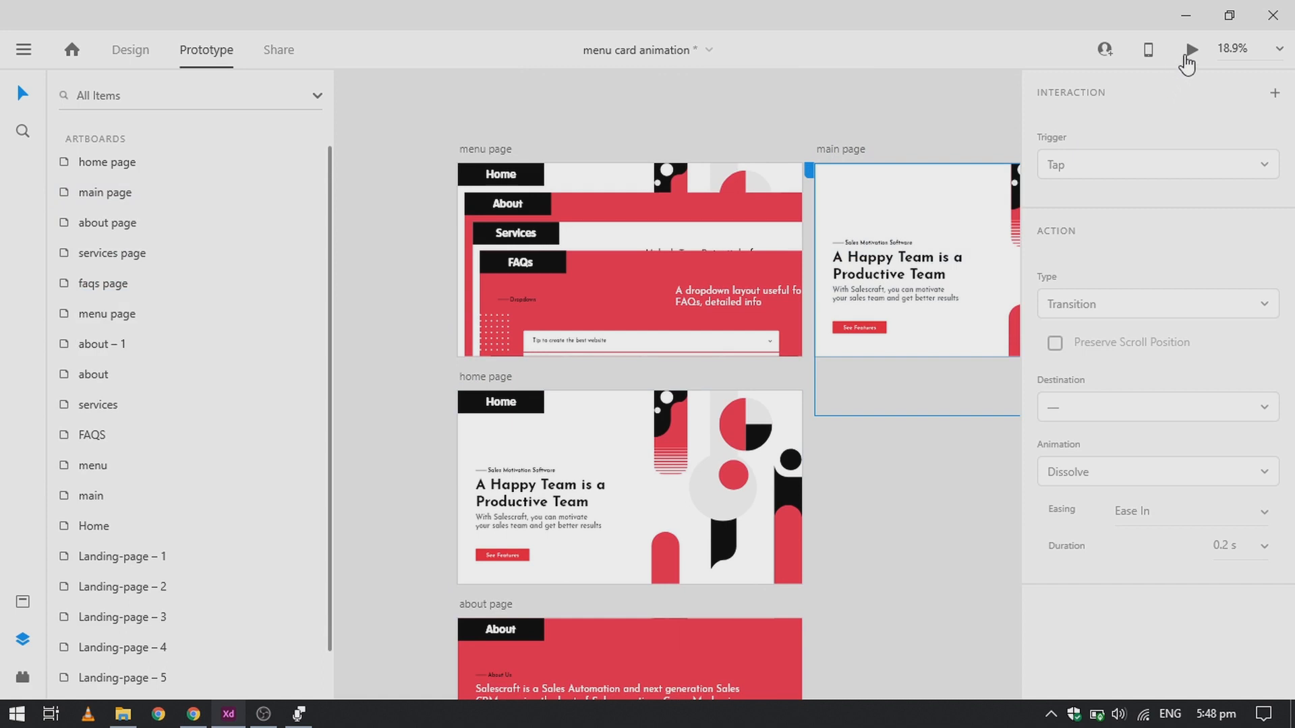
key("ctrl+s")
left_click(1185, 59)
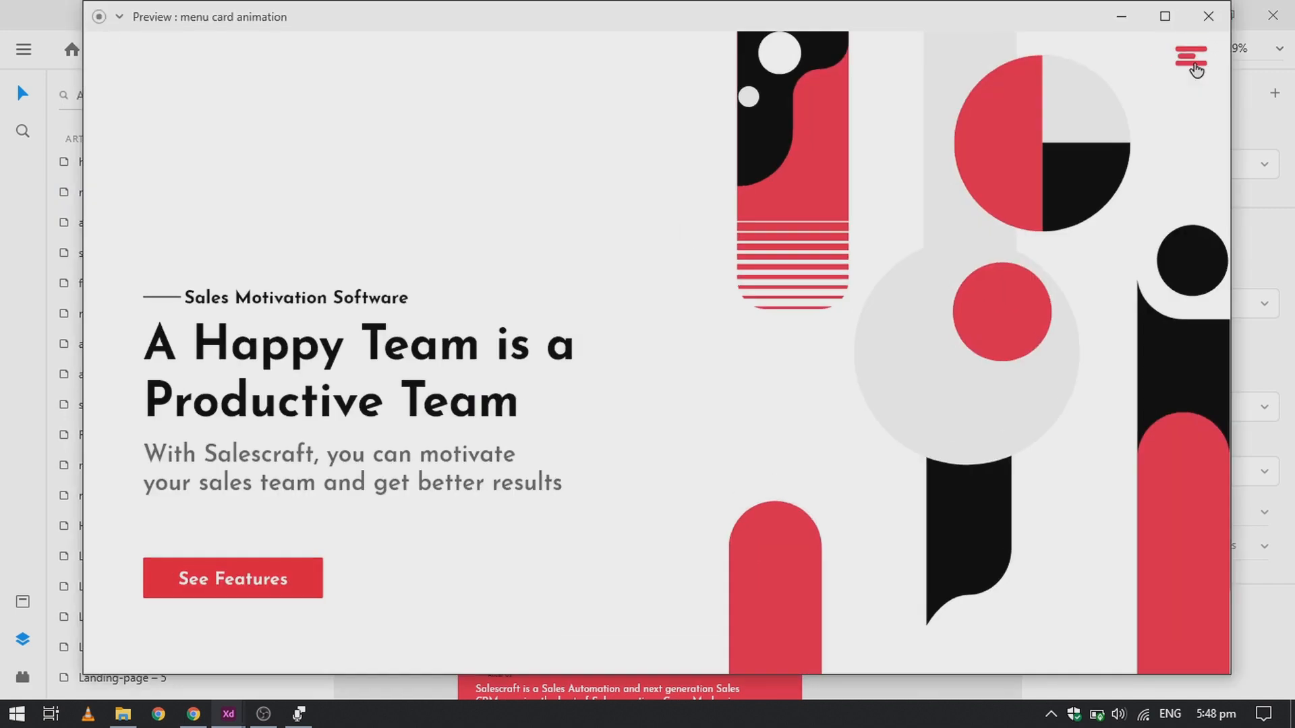
Open the menu from the hamburger icon in the preview and test the Home and About labels in both directions
left_click(1195, 66)
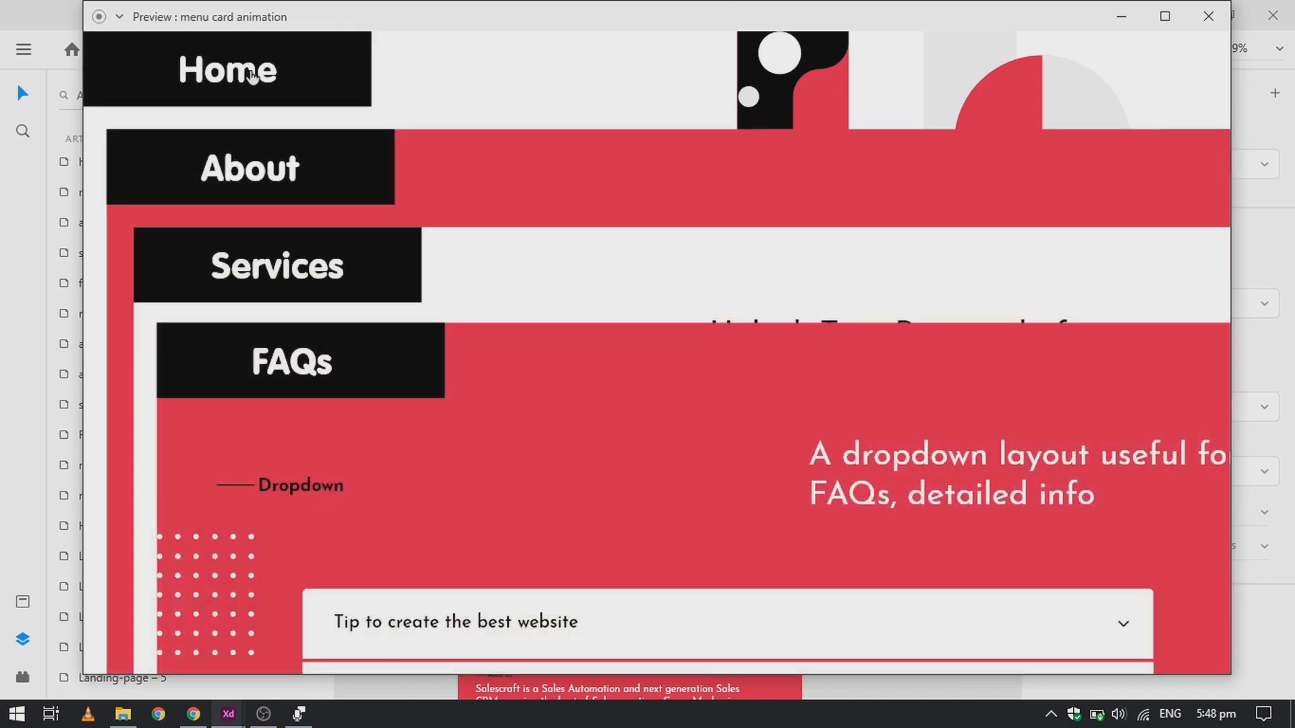
left_click(251, 74)
left_click(252, 74)
left_click(262, 177)
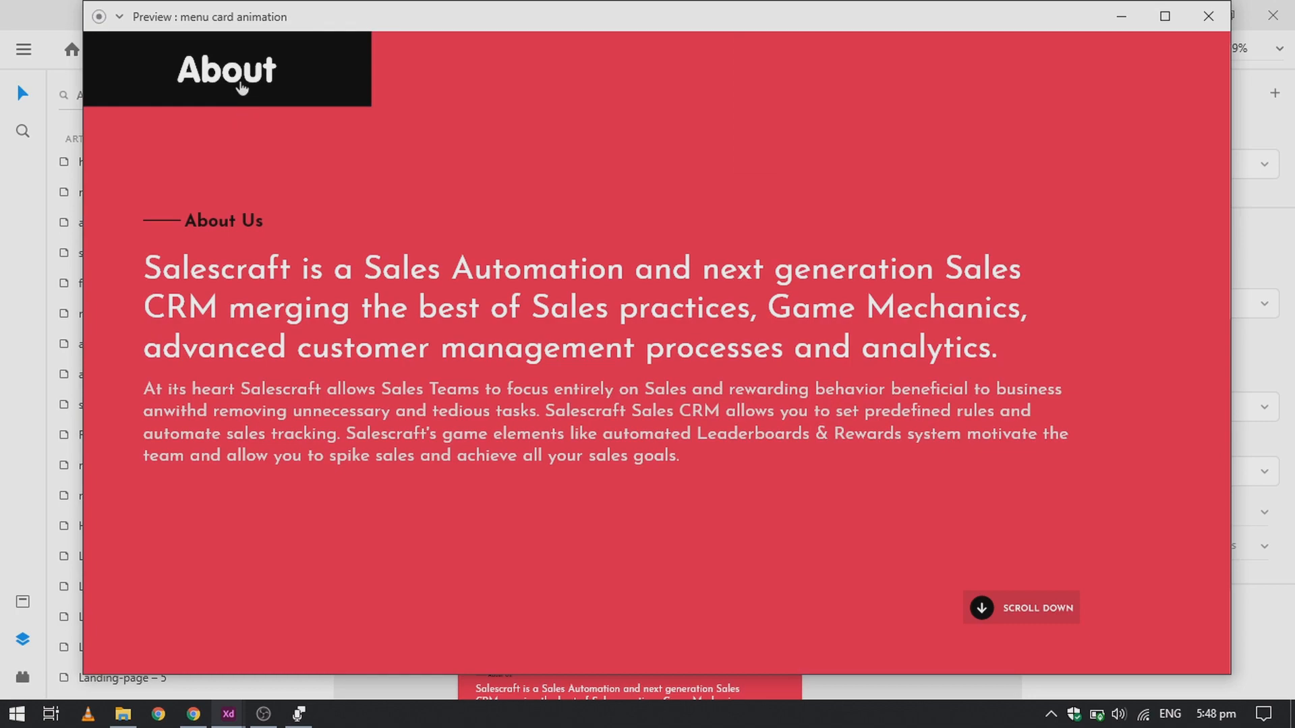
left_click(243, 87)
Test the Services and FAQs labels in both directions, open the home page from the menu and close the preview
left_click(310, 263)
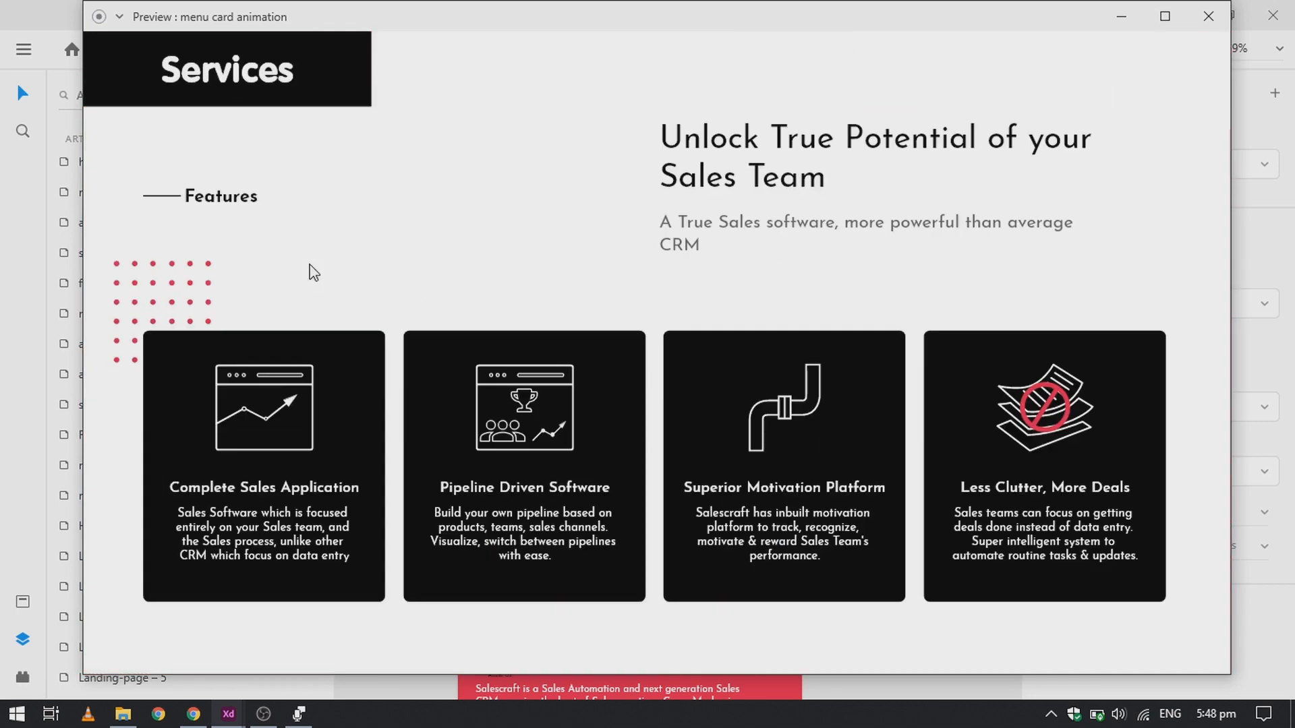
left_click(256, 102)
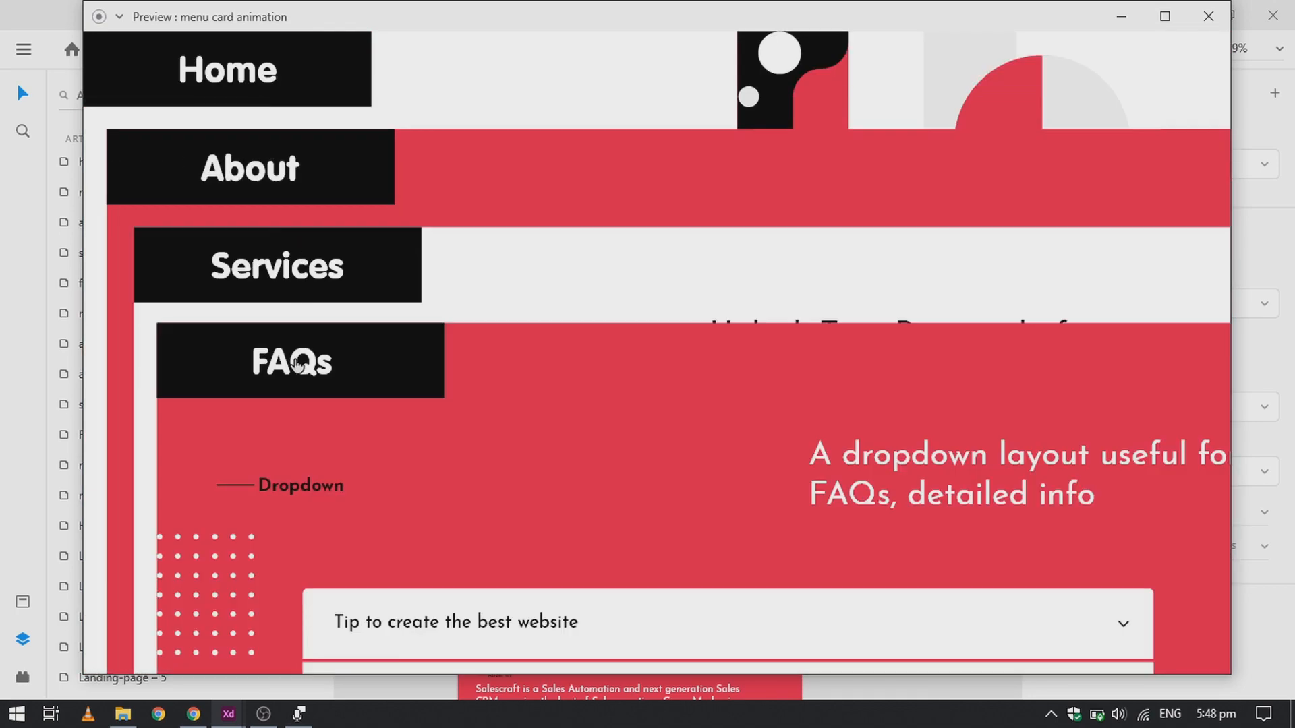
left_click(297, 364)
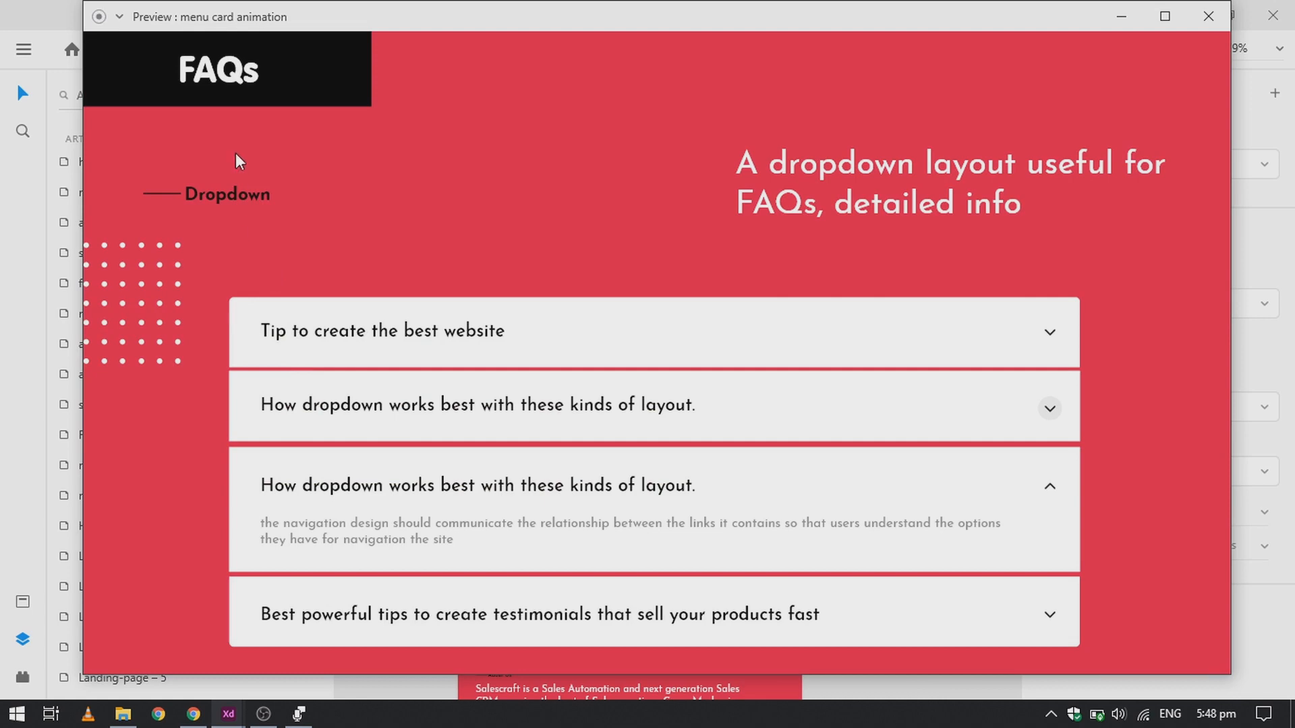
left_click(216, 78)
left_click(216, 78)
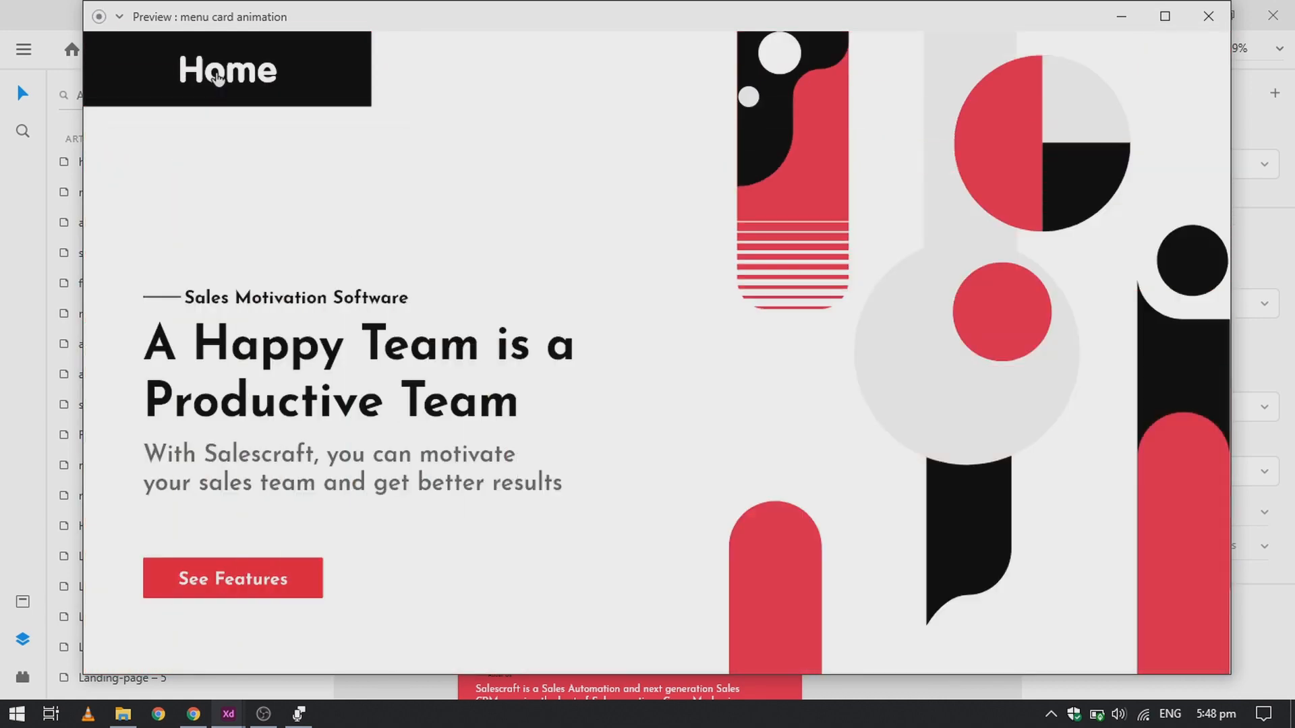
left_click(1209, 16)
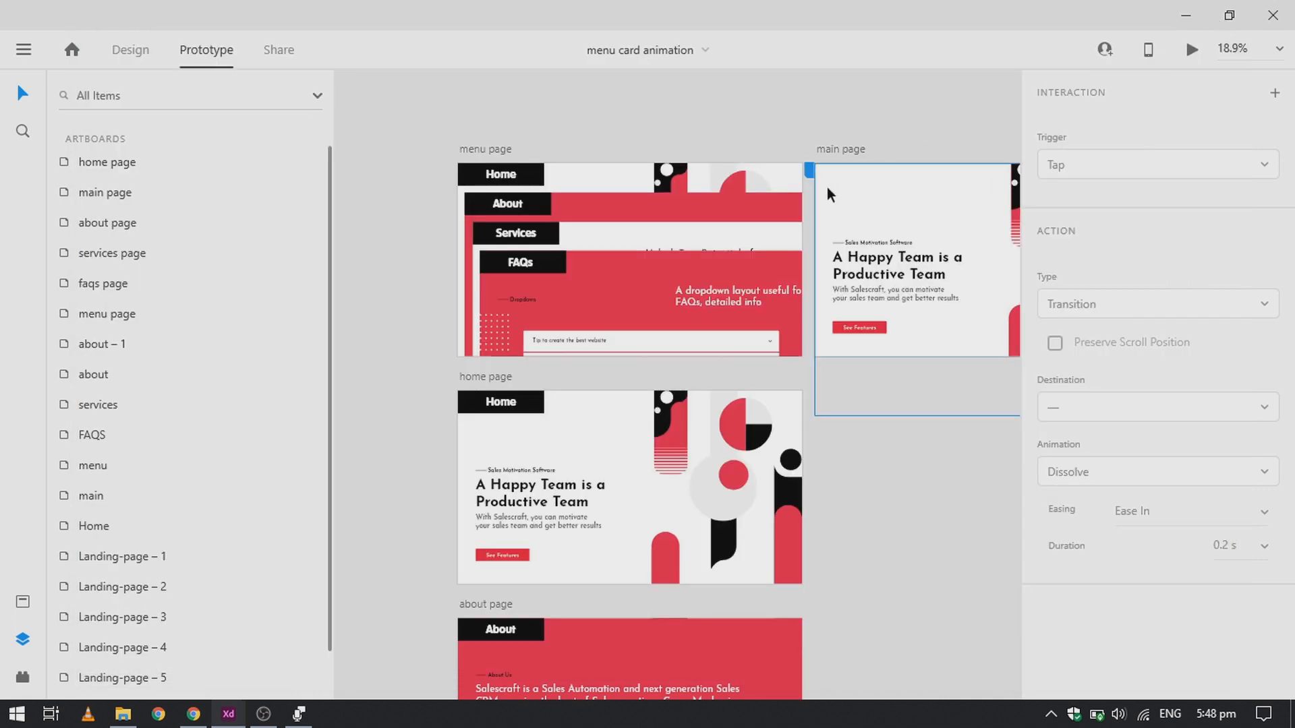
scroll(814, 172, "down", 3)
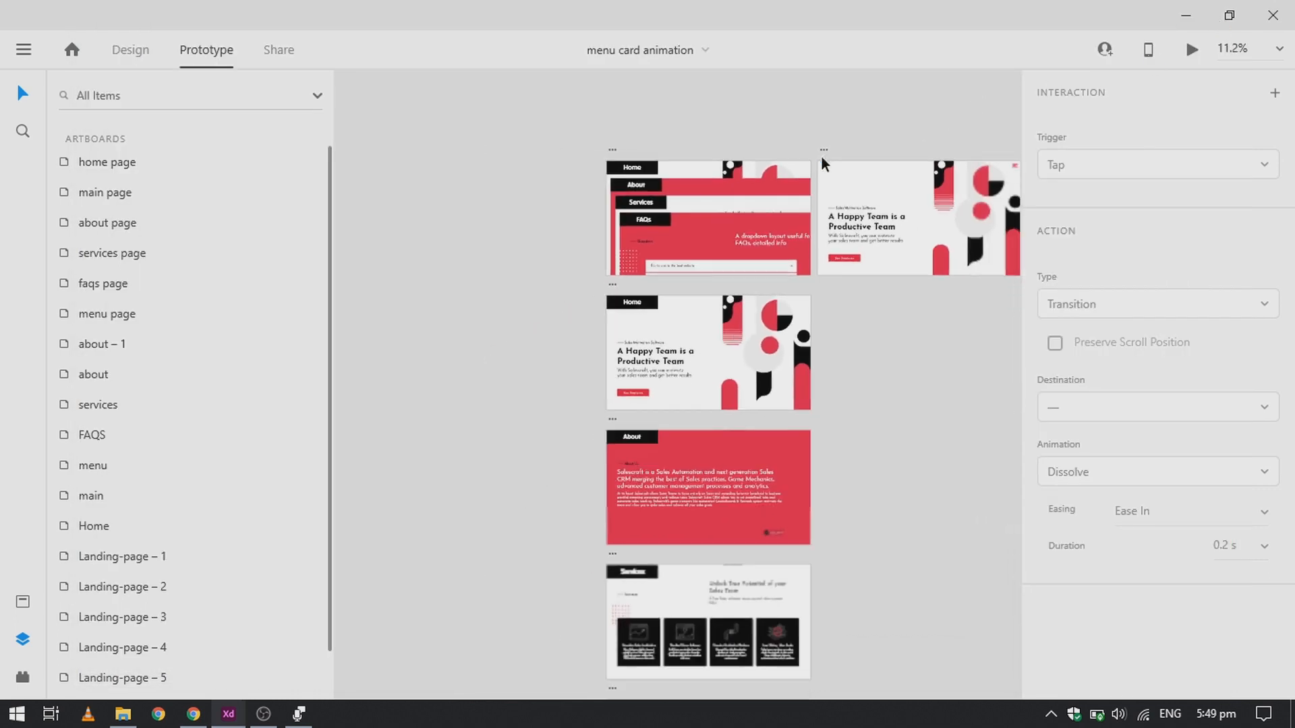
left_click(879, 216)
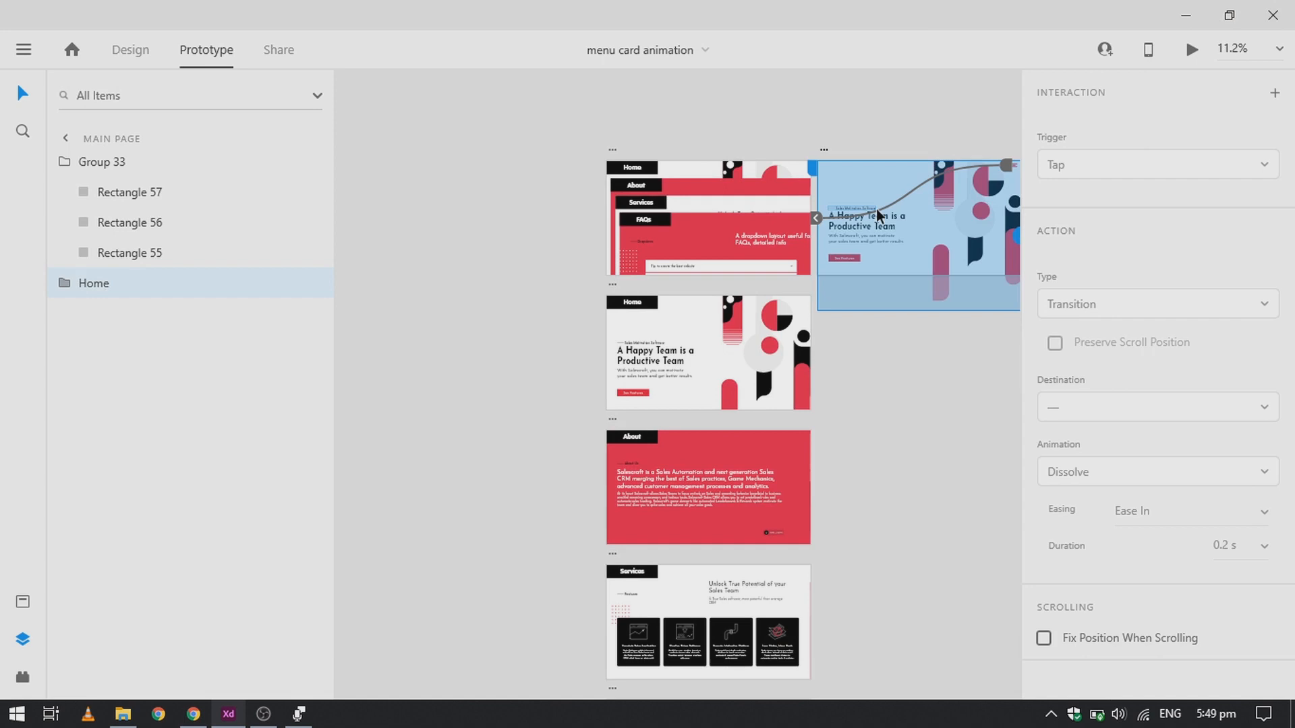
key("ctrl+Return")
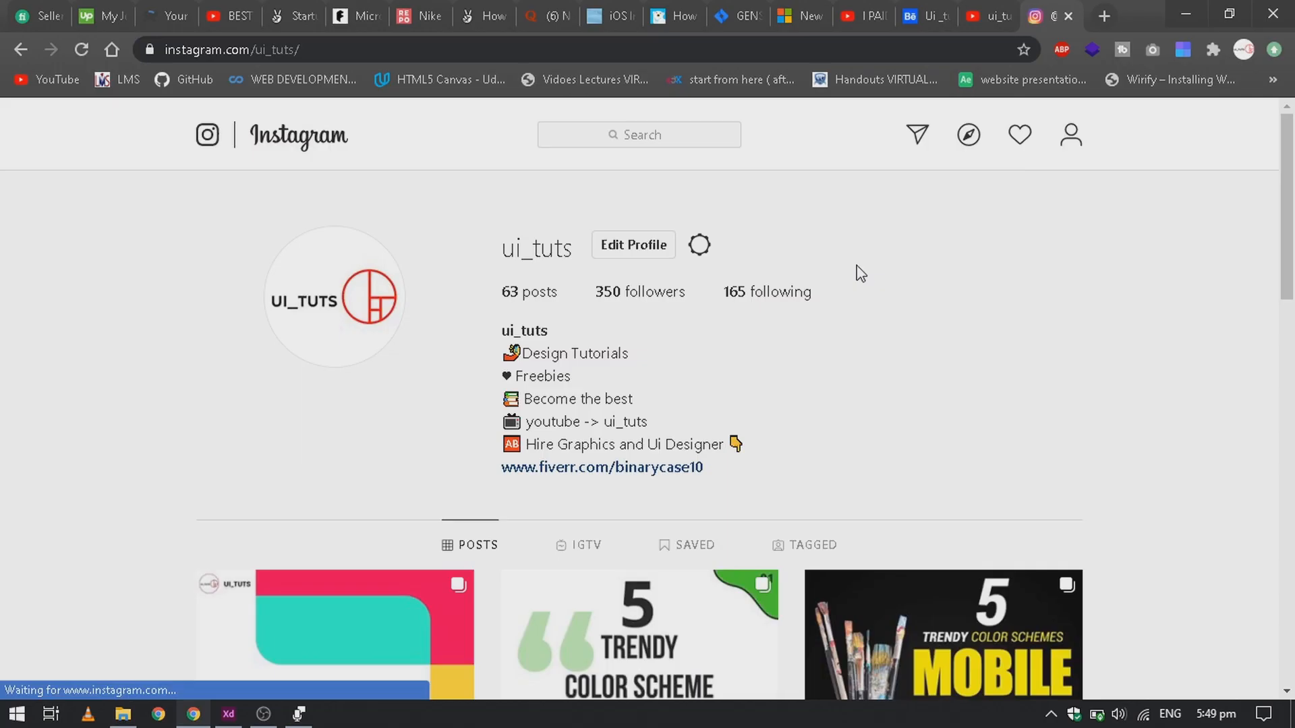
Open the Top 5 Interaction Design Patterns post on the ui_tuts Instagram profile and page through its images
scroll(498, 445, "down", 3)
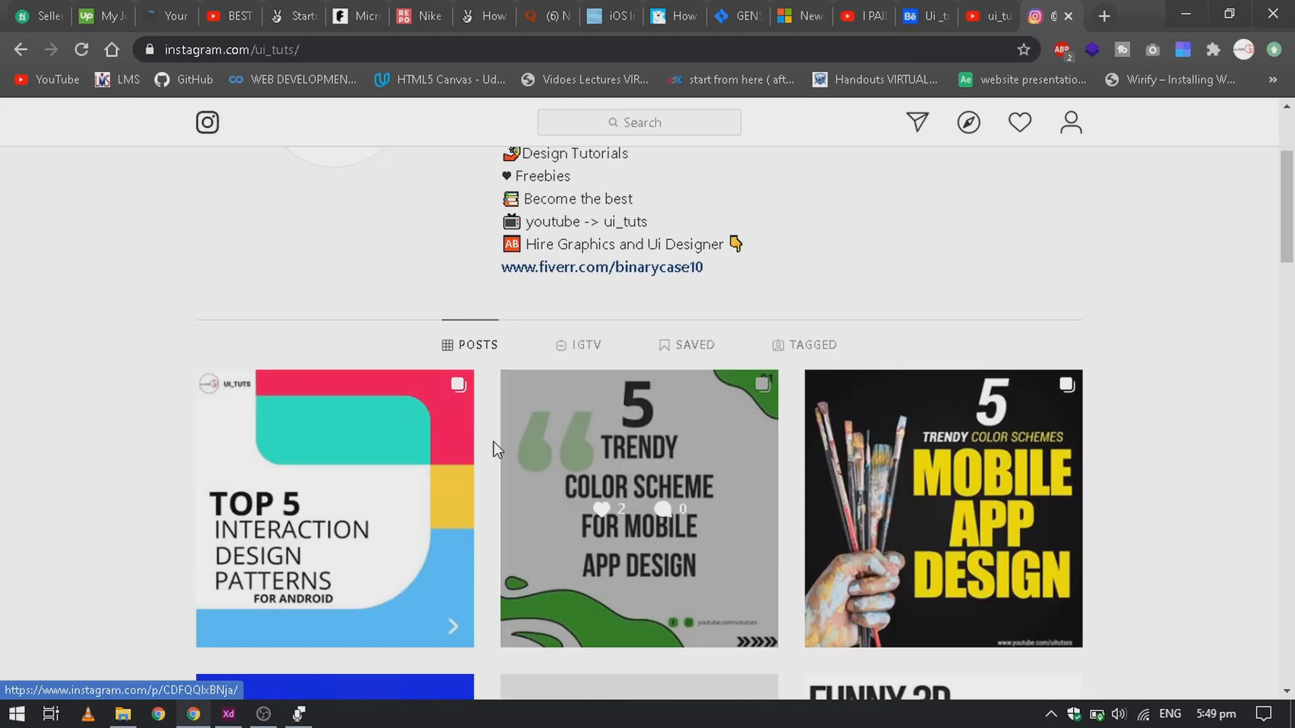
left_click(468, 446)
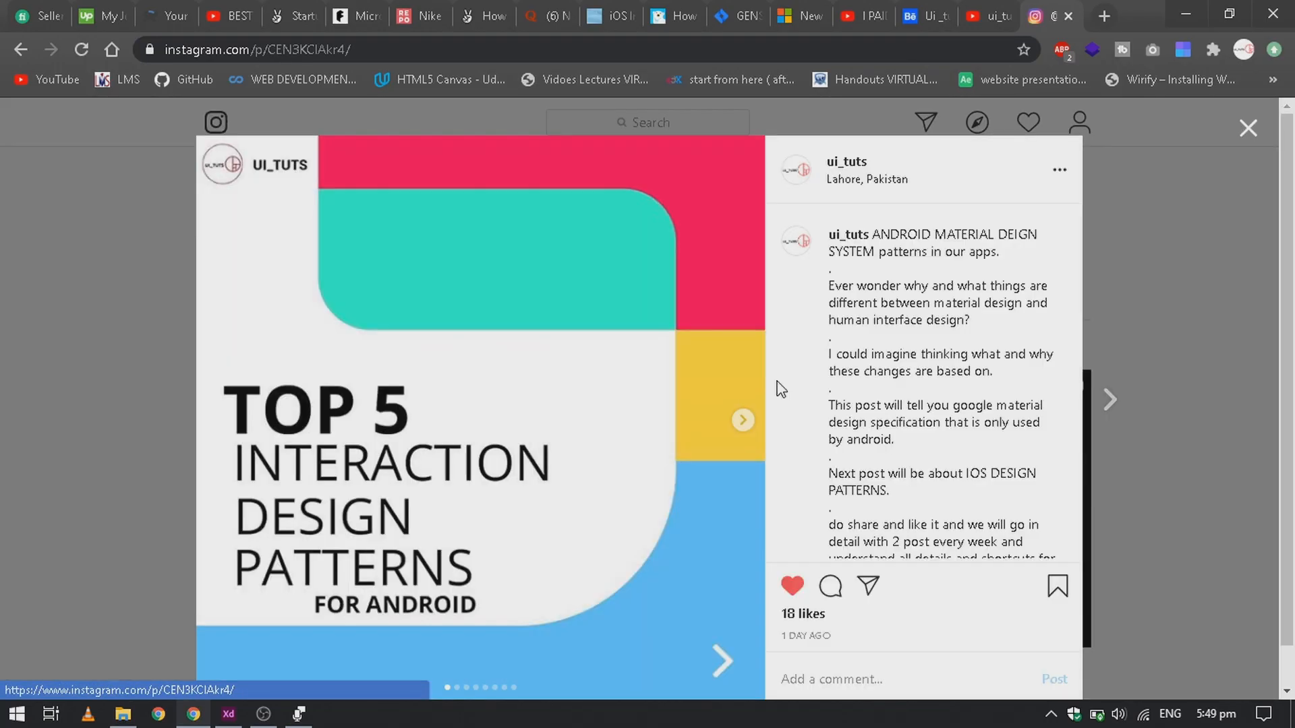
scroll(531, 331, "down", 1)
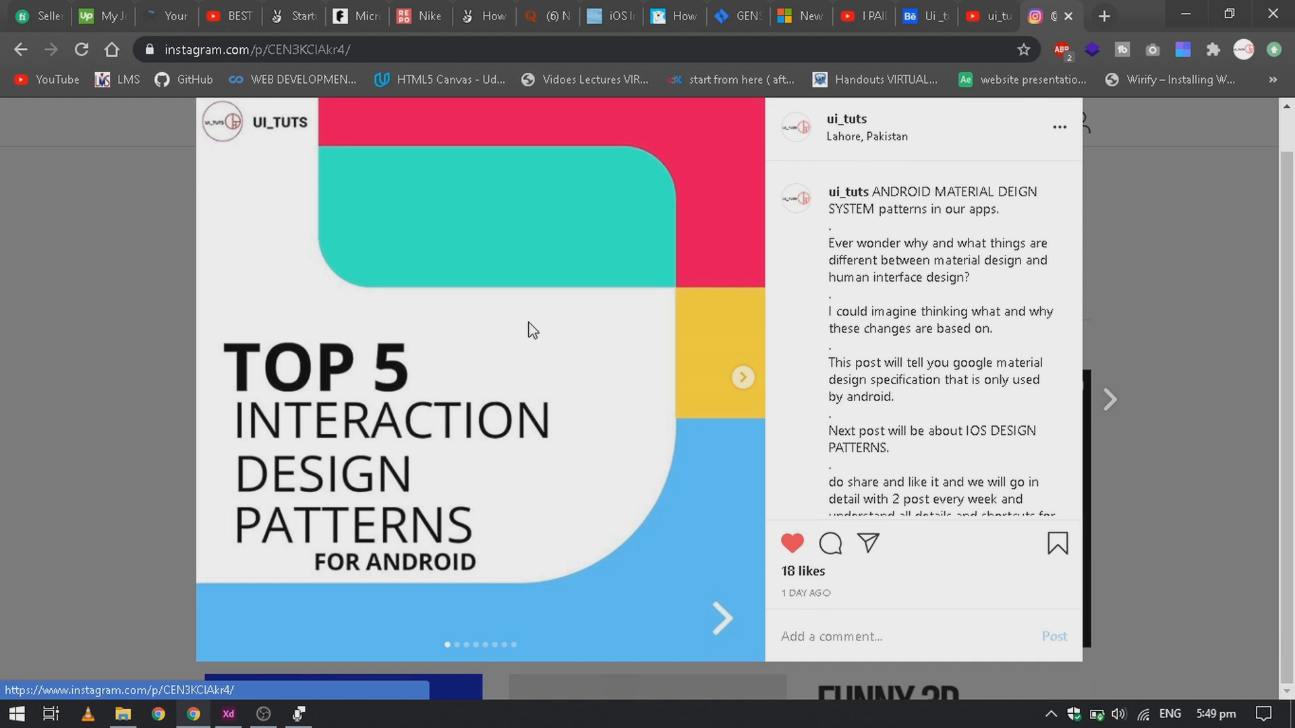
scroll(531, 331, "up", 1)
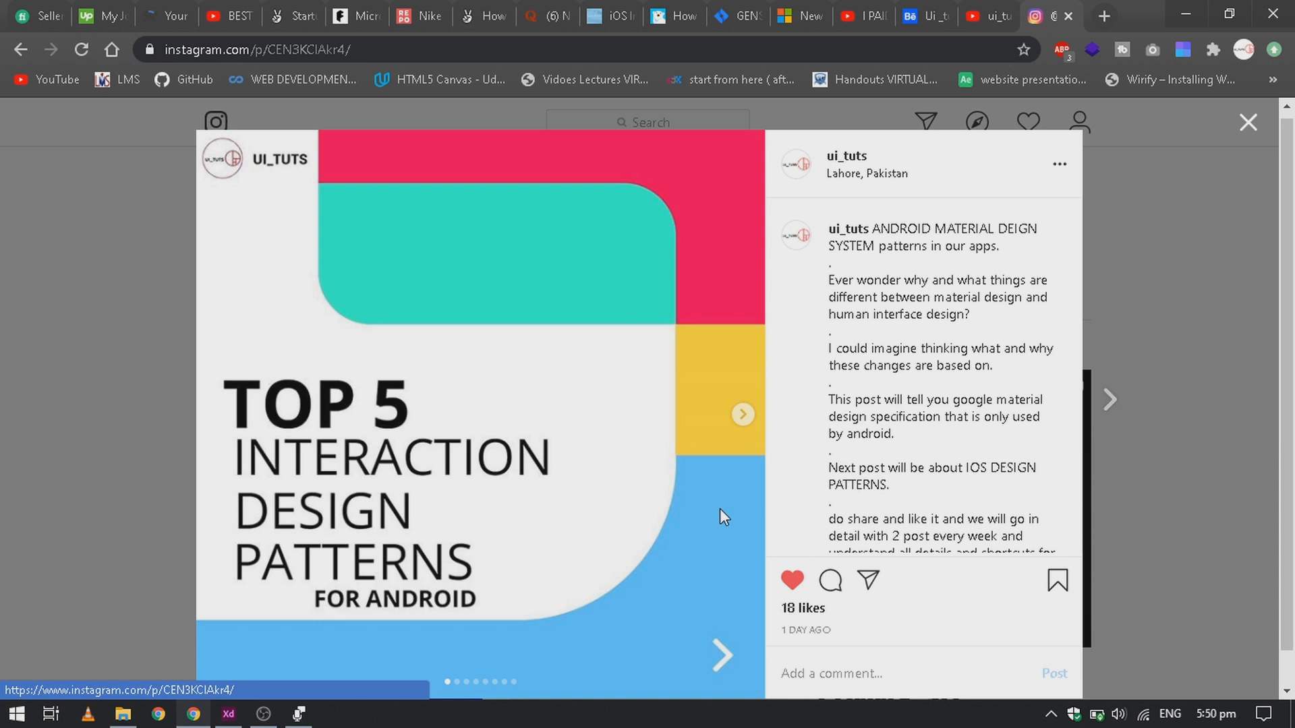
left_click(742, 414)
left_click(742, 415)
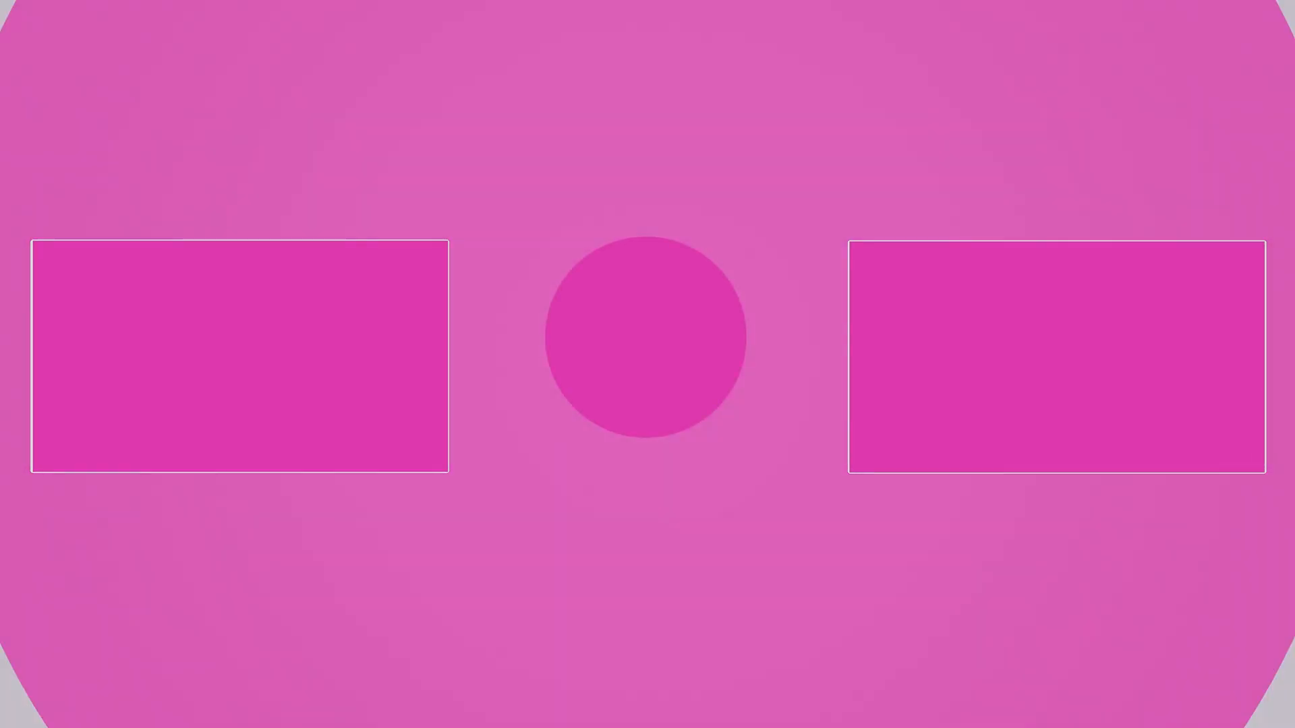